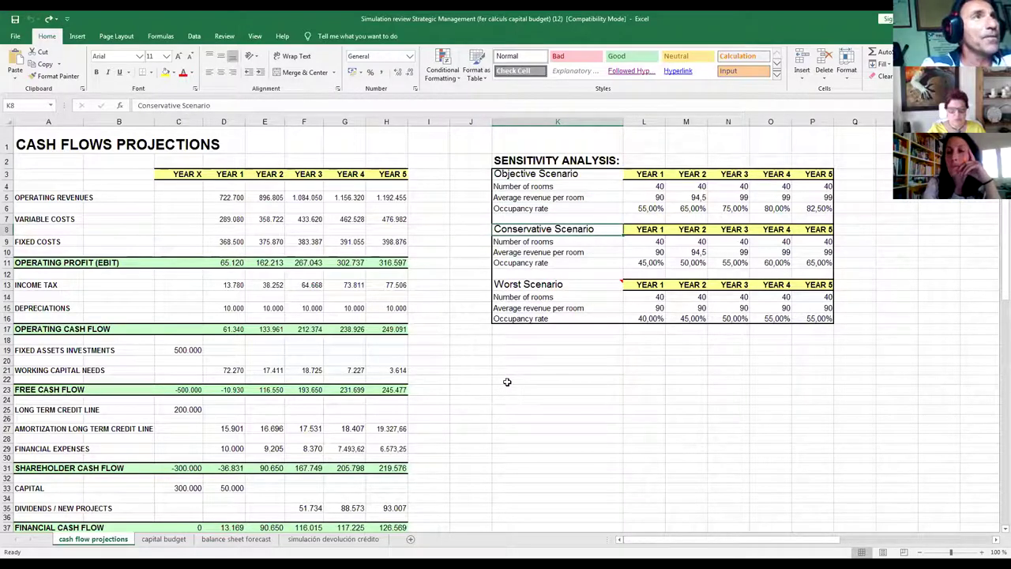
{"action": "key", "text": "Left"}
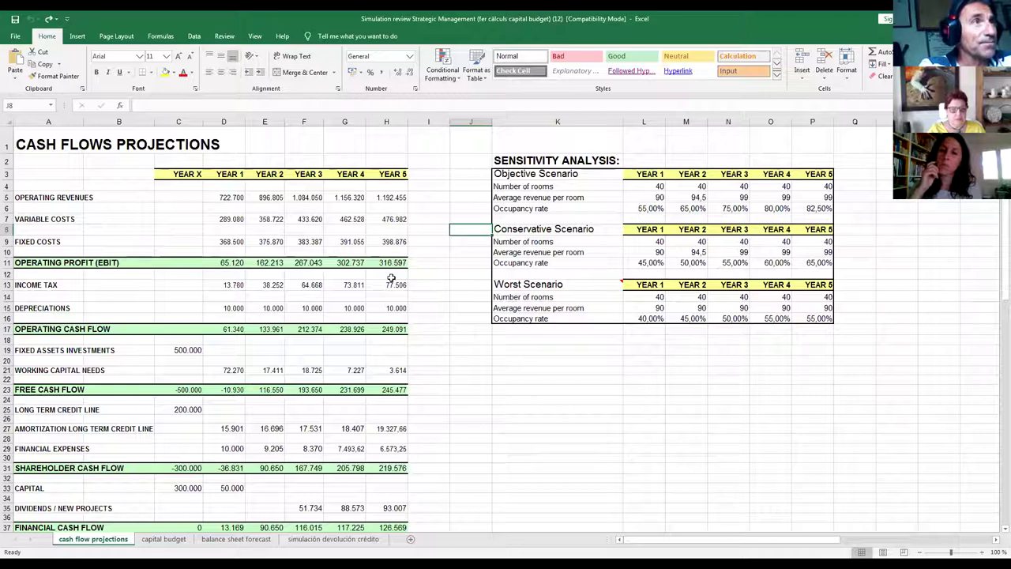
{"action": "key", "text": "Down"}
{"action": "key", "text": "Down"}
{"action": "key", "text": "Down"}
{"action": "key", "text": "Down"}
{"action": "key", "text": "Down"}
{"action": "key", "text": "Down"}
{"action": "key", "text": "Down"}
{"action": "key", "text": "Down"}
{"action": "key", "text": "Down"}
{"action": "key", "text": "Down"}
{"action": "key", "text": "Down"}
{"action": "key", "text": "Down"}
{"action": "key", "text": "Down"}
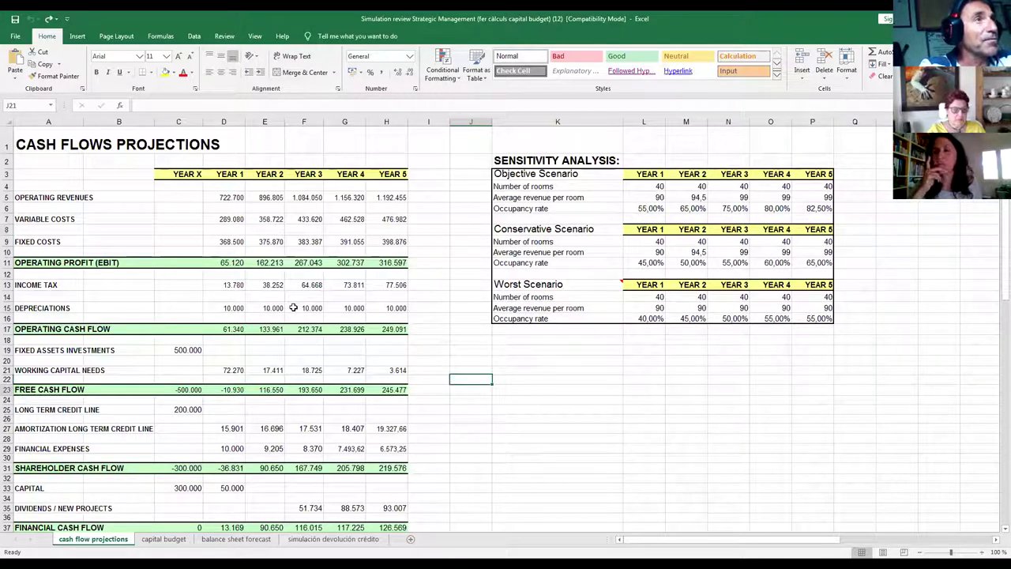
{"action": "key", "text": "Down"}
{"action": "key", "text": "Down"}
{"action": "key", "text": "Down"}
{"action": "key", "text": "Down"}
{"action": "key", "text": "Down"}
{"action": "key", "text": "Down"}
{"action": "key", "text": "Down"}
{"action": "key", "text": "Down"}
{"action": "key", "text": "Down"}
{"action": "key", "text": "Down"}
{"action": "key", "text": "Down"}
{"action": "key", "text": "Down"}
{"action": "key", "text": "Down"}
{"action": "key", "text": "Down"}
{"action": "key", "text": "Down"}
{"action": "key", "text": "Down"}
{"action": "key", "text": "Down"}
{"action": "key", "text": "Down"}
{"action": "key", "text": "Down"}
{"action": "key", "text": "Down"}
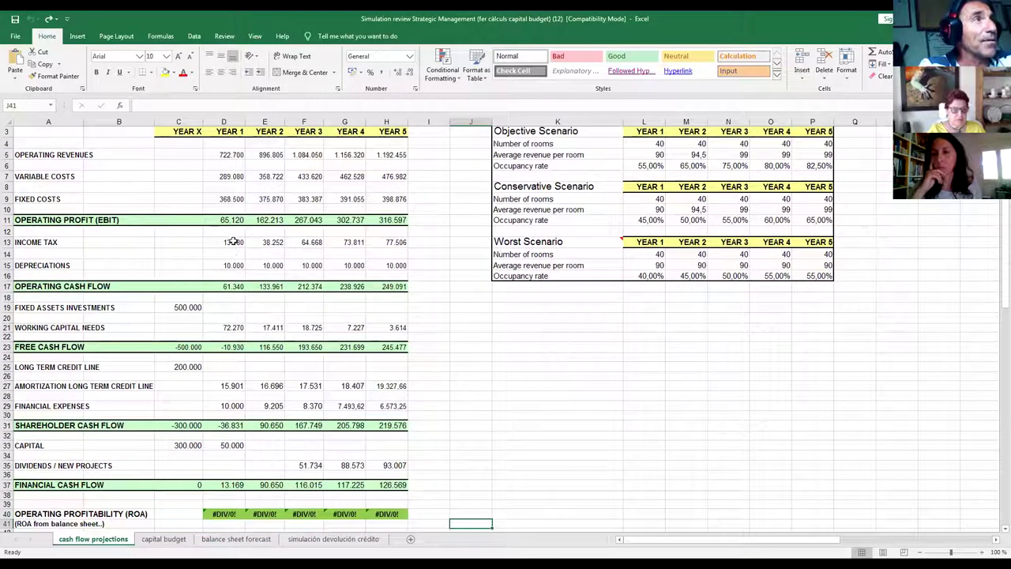
Examine the operating cash flow, fixed assets investments, working capital needs and free cash flow cells for Year X and Year 1.
{"action": "left_click", "coordinate": [232, 286]}
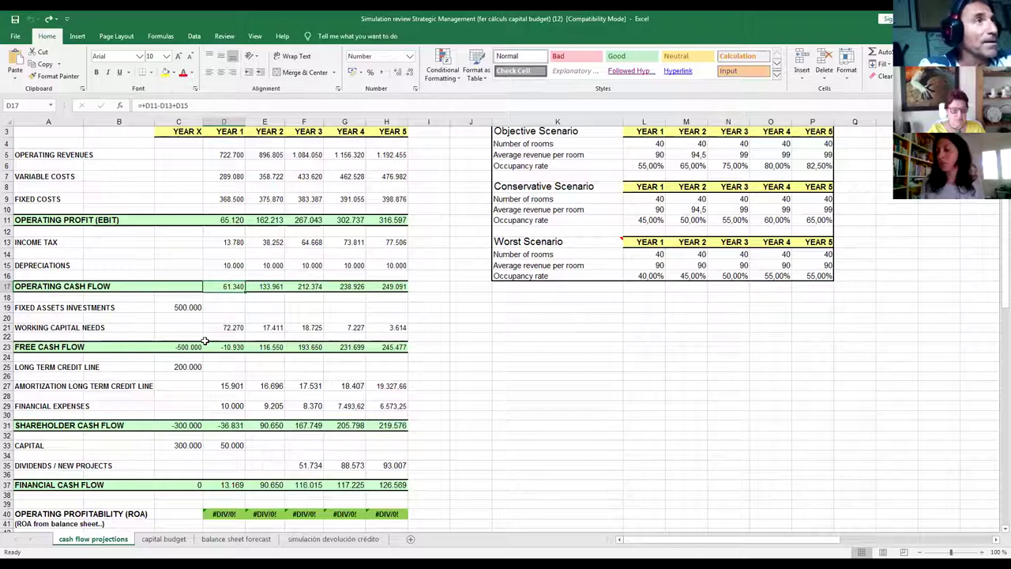
{"action": "key", "text": "Down"}
{"action": "key", "text": "Down"}
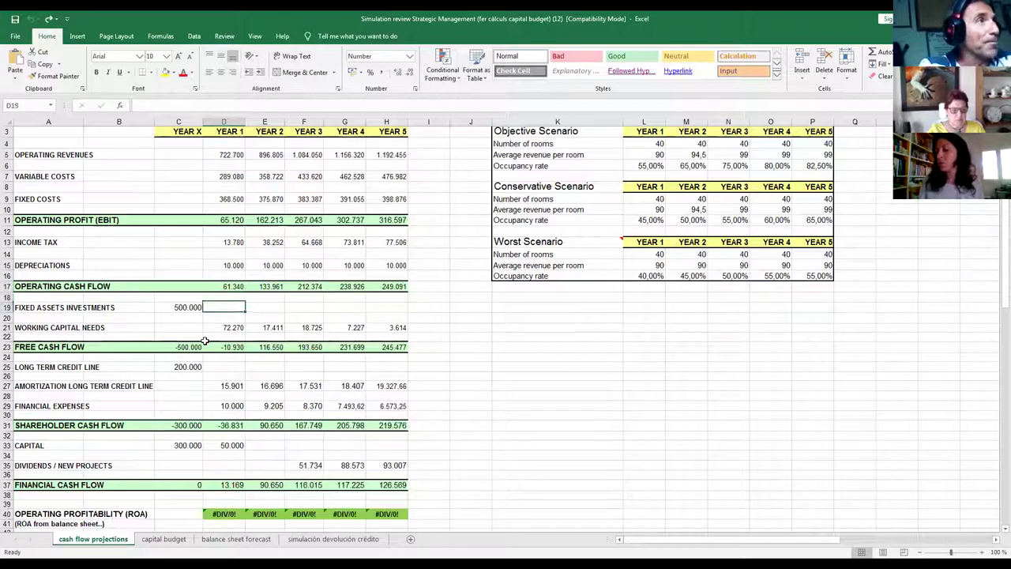
{"action": "key", "text": "Left"}
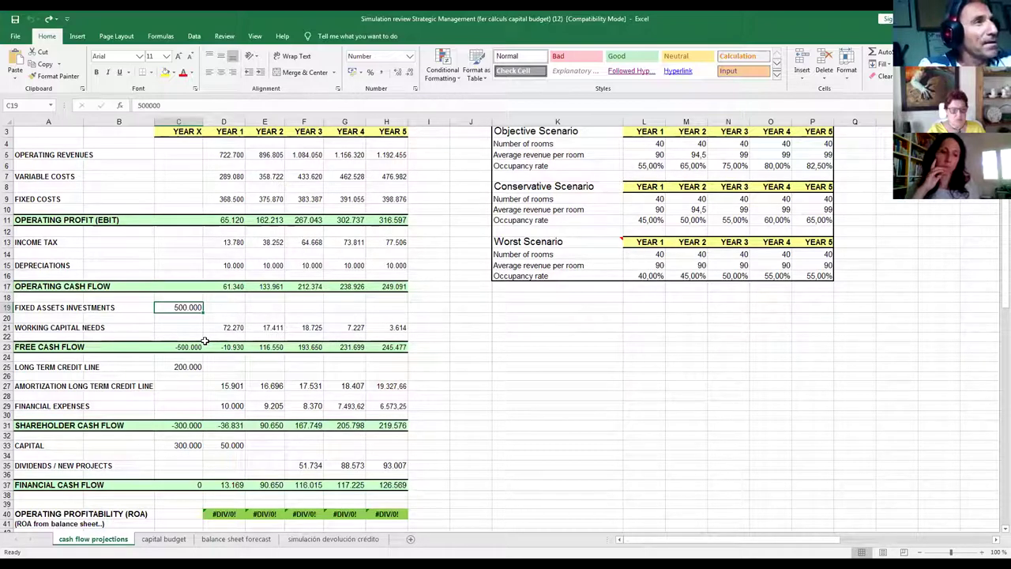
{"action": "key", "text": "Down"}
{"action": "key", "text": "Down"}
{"action": "key", "text": "Right"}
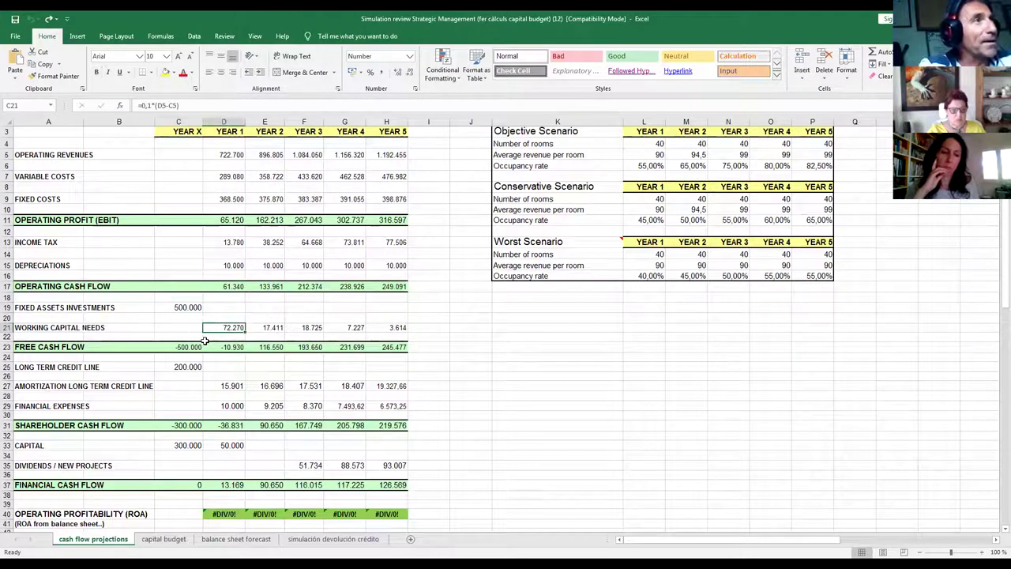
{"action": "key", "text": "Down"}
{"action": "key", "text": "Down"}
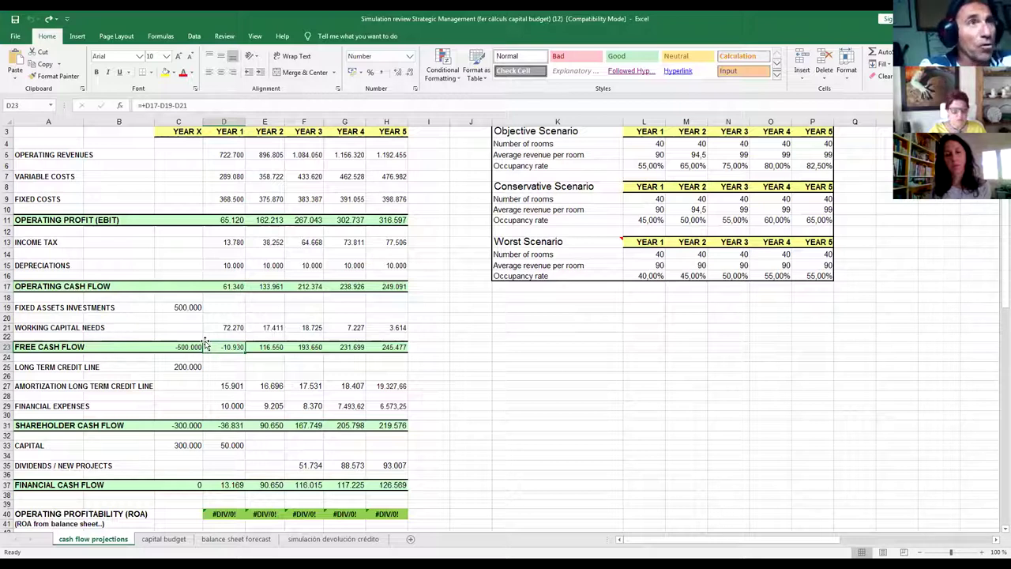
Examine the Year 1 cells from the long term credit line amortization down to the shareholder cash flow.
{"action": "key", "text": "Down"}
{"action": "key", "text": "Down"}
{"action": "key", "text": "Down"}
{"action": "key", "text": "Down"}
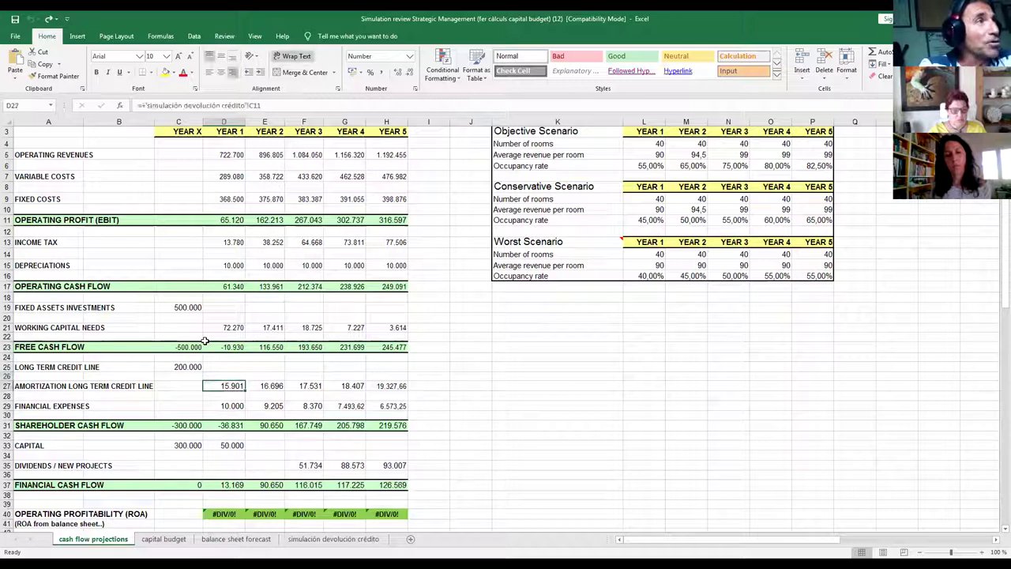
{"action": "key", "text": "Down"}
{"action": "key", "text": "Down"}
{"action": "key", "text": "Down"}
{"action": "key", "text": "Down"}
{"action": "key", "text": "Down"}
{"action": "key", "text": "Down"}
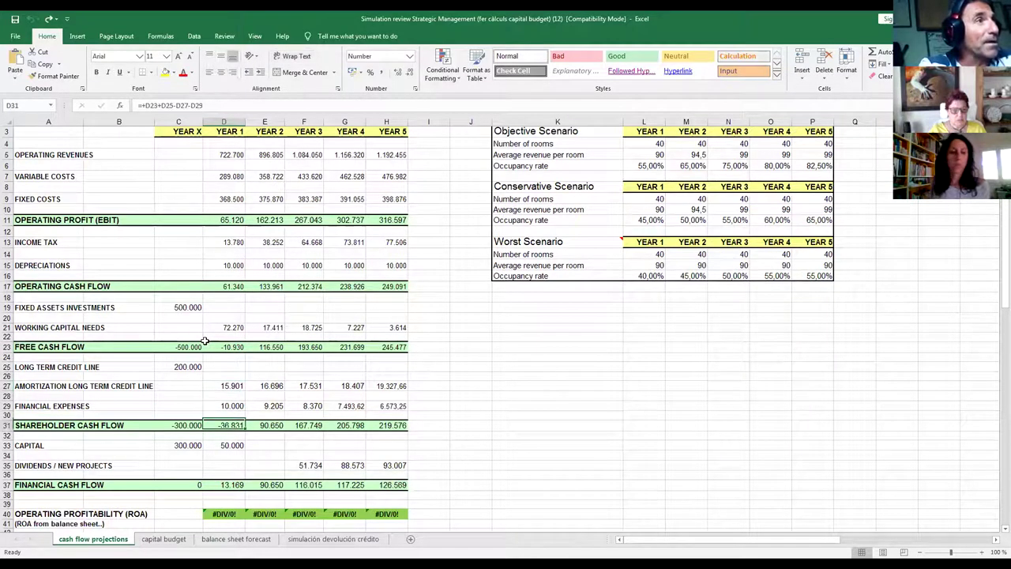
Inspect the formula behind the Year X long term credit line.
{"action": "key", "text": "Up"}
{"action": "key", "text": "Up"}
{"action": "key", "text": "Up"}
{"action": "key", "text": "Up"}
{"action": "key", "text": "Up"}
{"action": "key", "text": "Up"}
{"action": "key", "text": "Up"}
{"action": "key", "text": "Up"}
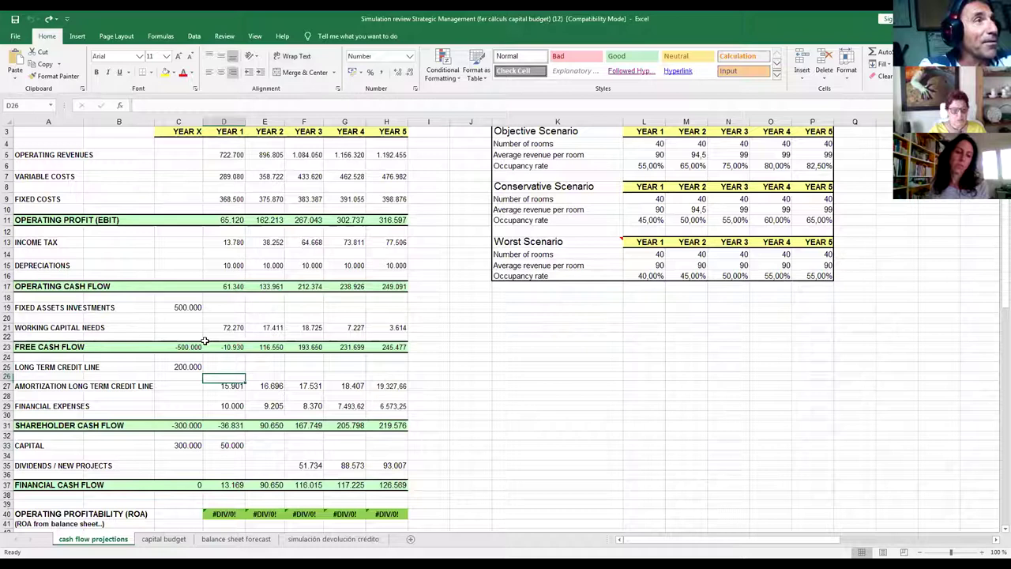
{"action": "key", "text": "Left"}
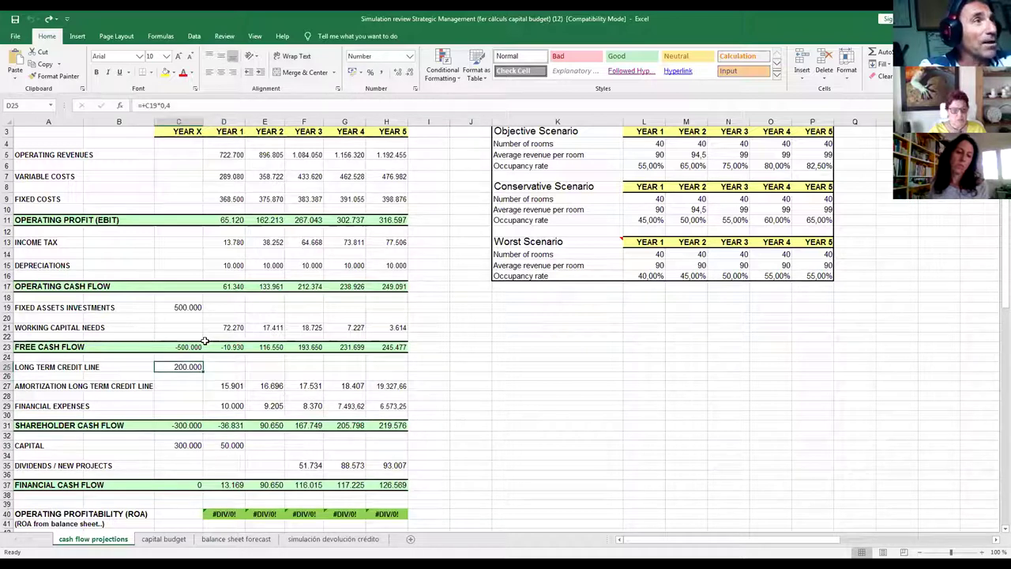
Examine the financing rows below the long term credit line, ending at the Year 1 financial cash flow formula.
{"action": "key", "text": "Down"}
{"action": "key", "text": "Down"}
{"action": "key", "text": "Down"}
{"action": "key", "text": "Down"}
{"action": "key", "text": "Down"}
{"action": "key", "text": "Down"}
{"action": "key", "text": "Down"}
{"action": "key", "text": "Down"}
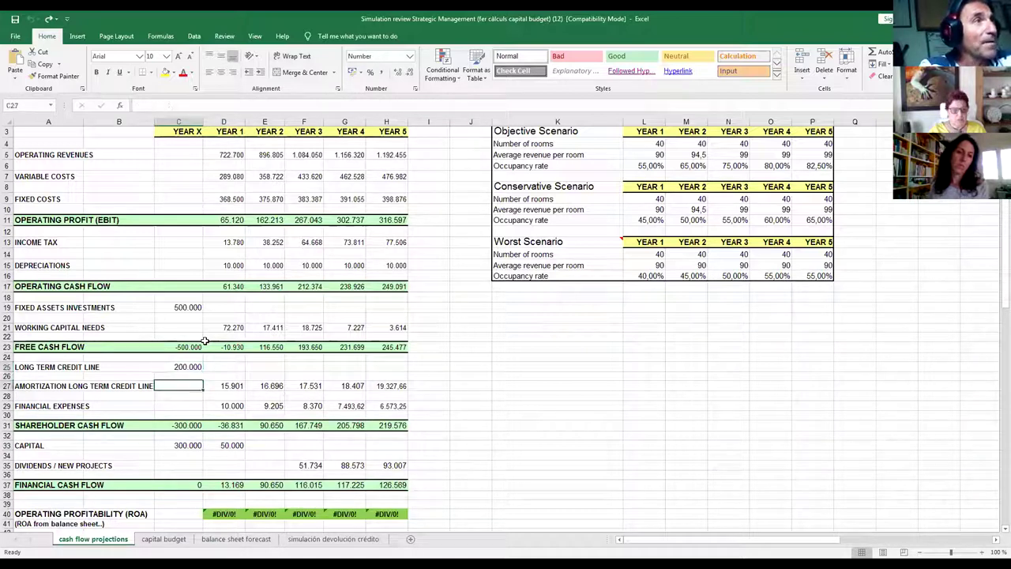
{"action": "key", "text": "Right"}
{"action": "key", "text": "Down"}
{"action": "key", "text": "Down"}
{"action": "key", "text": "Down"}
{"action": "key", "text": "Down"}
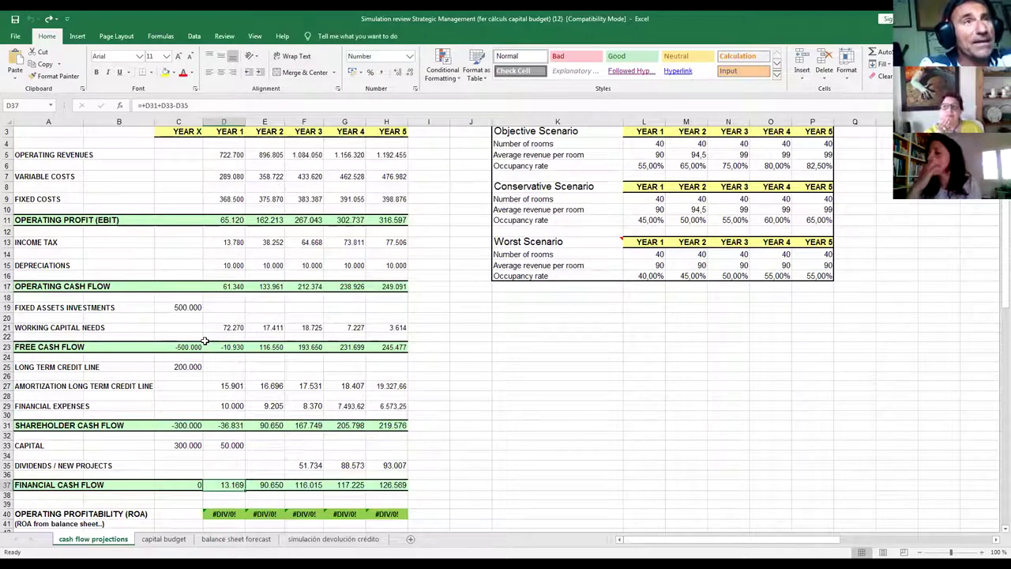
Trace the Year 1 column back from the financial cash flow to the operating profit (EBIT) formula.
{"action": "key", "text": "Up"}
{"action": "key", "text": "Up"}
{"action": "key", "text": "Up"}
{"action": "key", "text": "Up"}
{"action": "key", "text": "Up"}
{"action": "key", "text": "Up"}
{"action": "key", "text": "Up"}
{"action": "key", "text": "Up"}
{"action": "key", "text": "Up"}
{"action": "key", "text": "Up"}
{"action": "key", "text": "Up"}
{"action": "key", "text": "Up"}
{"action": "key", "text": "Up"}
{"action": "key", "text": "Up"}
{"action": "key", "text": "Up"}
{"action": "key", "text": "Up"}
{"action": "key", "text": "Up"}
{"action": "key", "text": "Up"}
{"action": "key", "text": "Up"}
{"action": "key", "text": "Up"}
{"action": "key", "text": "Up"}
{"action": "key", "text": "Up"}
{"action": "key", "text": "Up"}
{"action": "key", "text": "Up"}
{"action": "key", "text": "Up"}
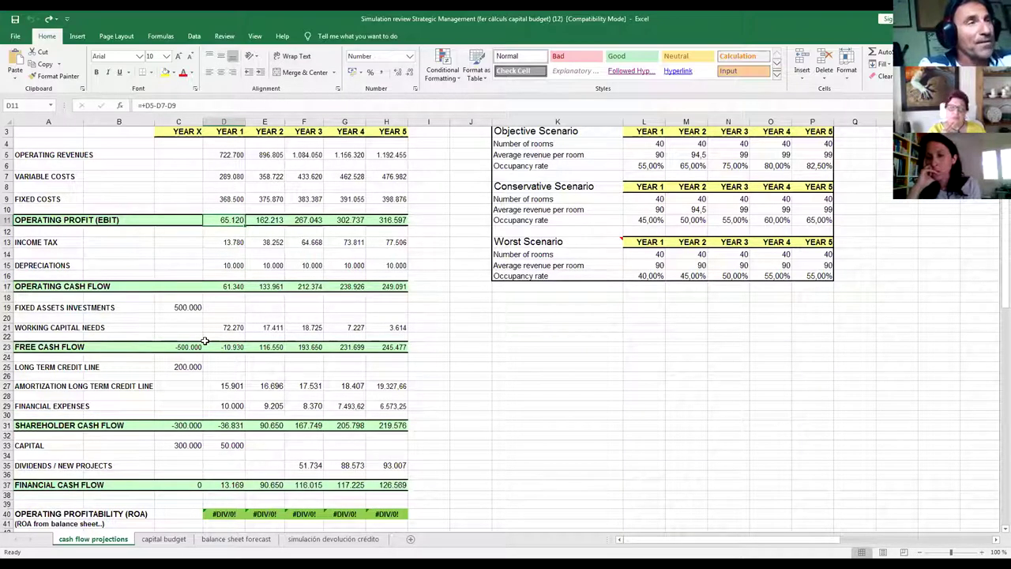
Follow Year 1 from operating profit down to the financial cash flow and examine that row across to Year 5.
{"action": "key", "text": "Down"}
{"action": "key", "text": "Down"}
{"action": "key", "text": "Down"}
{"action": "key", "text": "Down"}
{"action": "key", "text": "Down"}
{"action": "key", "text": "Down"}
{"action": "key", "text": "Down"}
{"action": "key", "text": "Down"}
{"action": "key", "text": "Down"}
{"action": "key", "text": "Down"}
{"action": "key", "text": "Down"}
{"action": "key", "text": "Down"}
{"action": "key", "text": "Down"}
{"action": "key", "text": "Down"}
{"action": "key", "text": "Down"}
{"action": "key", "text": "Down"}
{"action": "key", "text": "Down"}
{"action": "key", "text": "Down"}
{"action": "key", "text": "Down"}
{"action": "key", "text": "Down"}
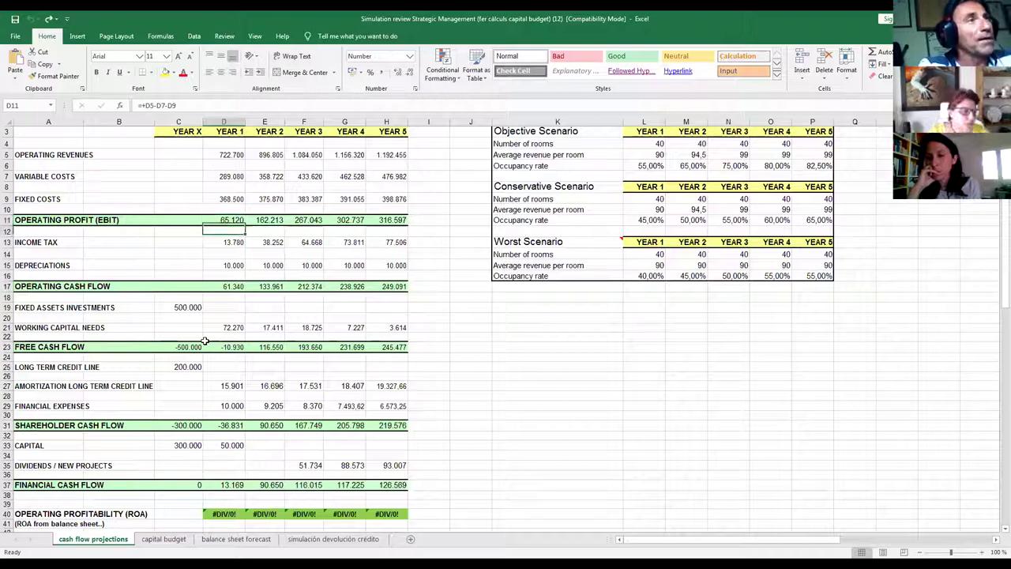
{"action": "key", "text": "Down"}
{"action": "key", "text": "Down"}
{"action": "key", "text": "Down"}
{"action": "key", "text": "Down"}
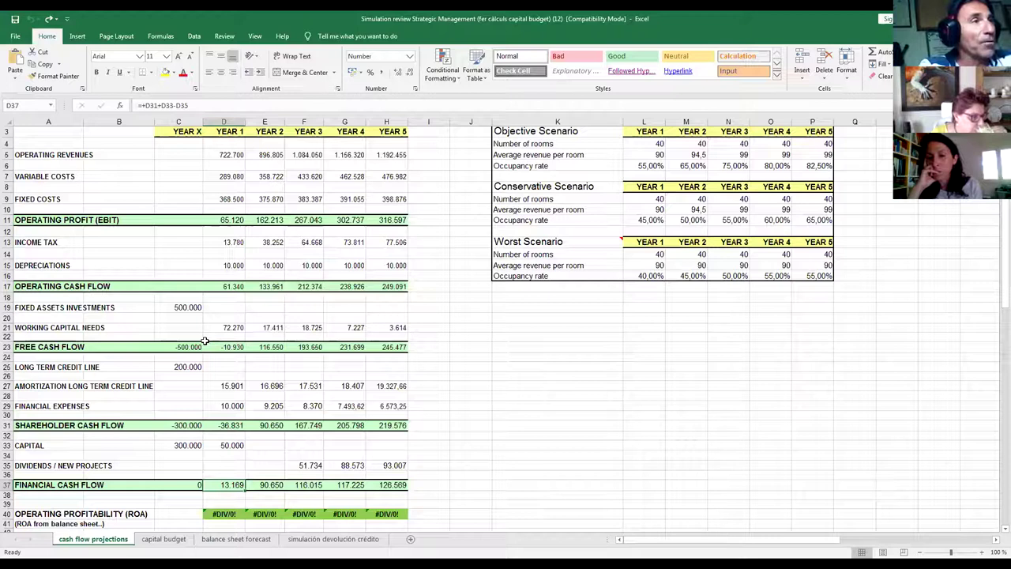
{"action": "key", "text": "Right"}
{"action": "key", "text": "Right"}
{"action": "key", "text": "Right"}
{"action": "key", "text": "Right"}
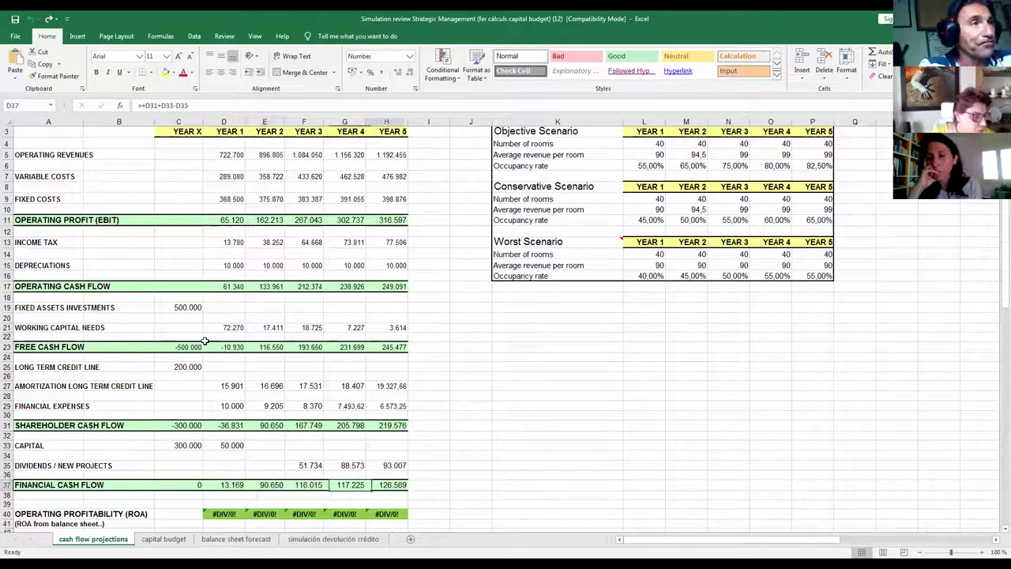
{"action": "key", "text": "Right"}
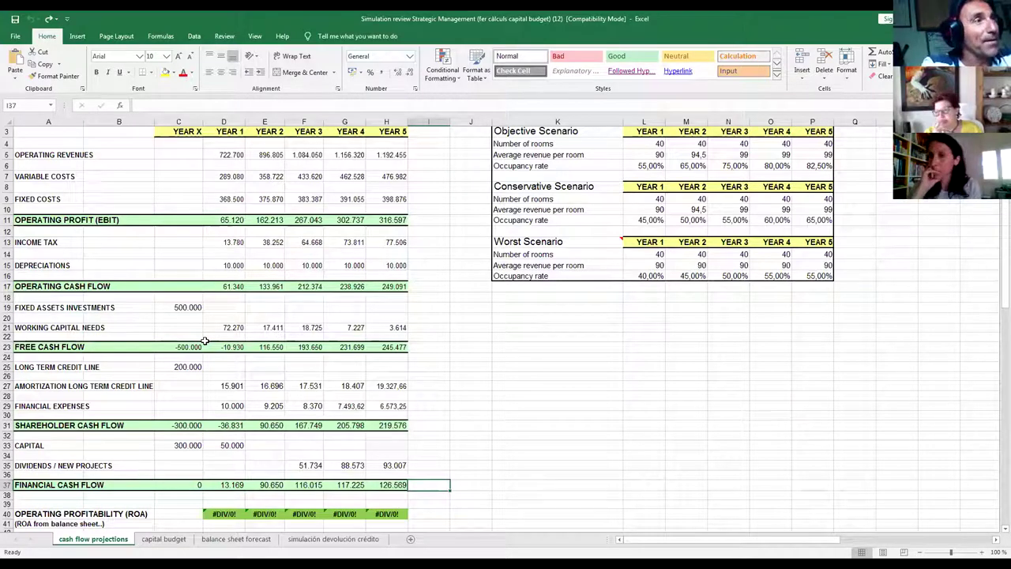
On the capital budget sheet, link the Year X fixed assets investments cell C6 to C19 of the cash flow projections sheet.
{"action": "left_click", "coordinate": [168, 541]}
{"action": "scroll", "coordinate": [253, 198], "scroll_direction": "up", "scroll_amount": 3}
{"action": "left_click", "coordinate": [247, 199]}
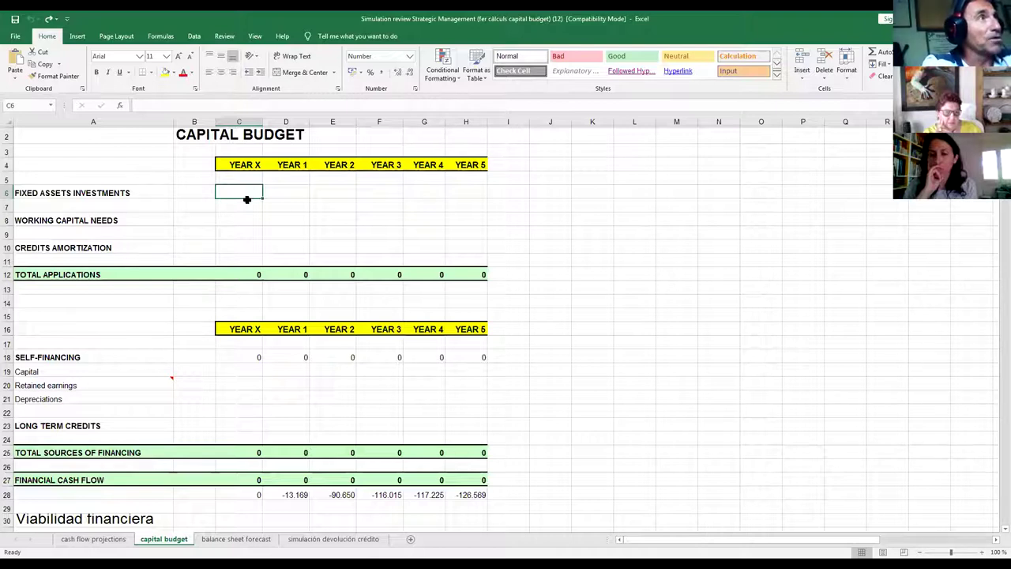
{"action": "type", "text": "+"}
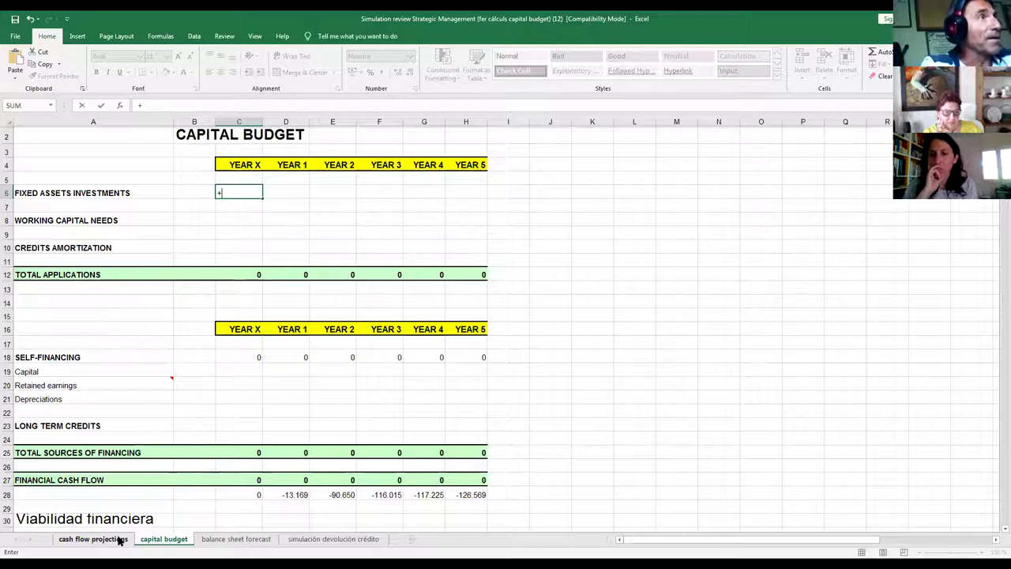
{"action": "left_click", "coordinate": [118, 539]}
{"action": "left_click", "coordinate": [189, 308]}
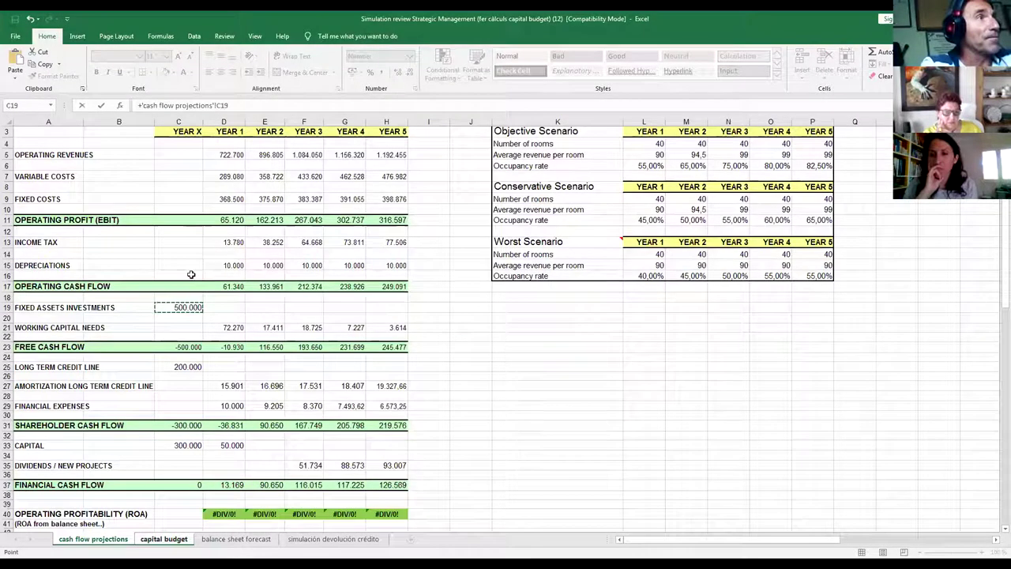
{"action": "key", "text": "Return"}
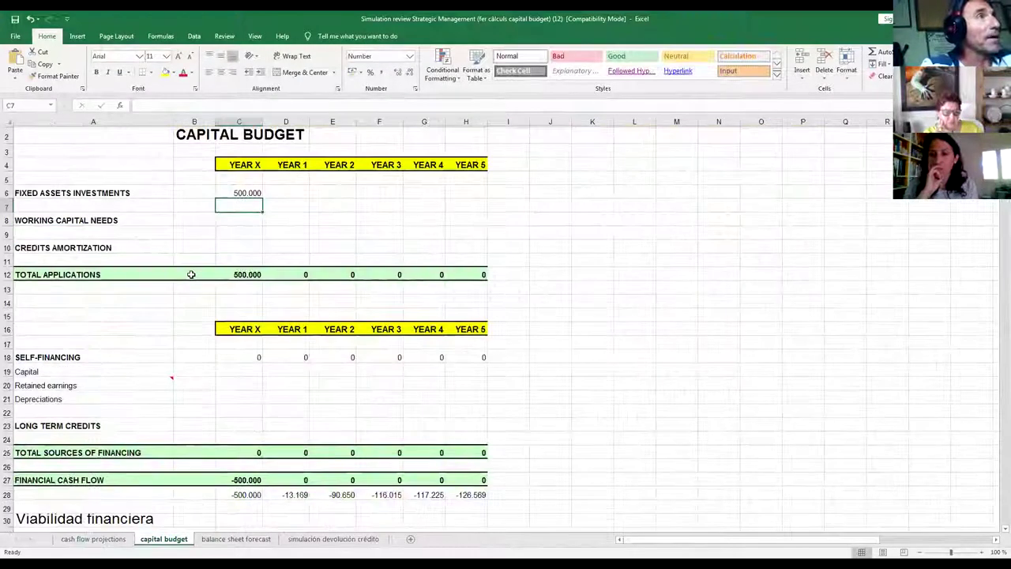
Link the Year X Capital cell C19 under self-financing to the Year X capital on the cash flow projections sheet.
{"action": "key", "text": "Down"}
{"action": "key", "text": "Down"}
{"action": "key", "text": "Down"}
{"action": "key", "text": "Down"}
{"action": "key", "text": "Down"}
{"action": "key", "text": "Down"}
{"action": "key", "text": "Down"}
{"action": "key", "text": "Down"}
{"action": "key", "text": "Down"}
{"action": "key", "text": "Down"}
{"action": "key", "text": "Down"}
{"action": "key", "text": "Down"}
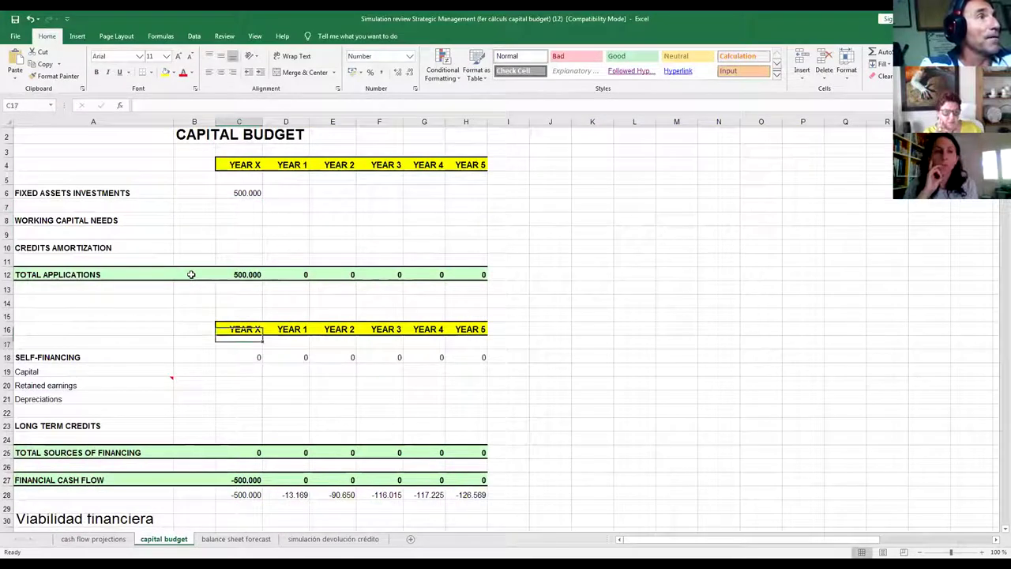
{"action": "key", "text": "Up"}
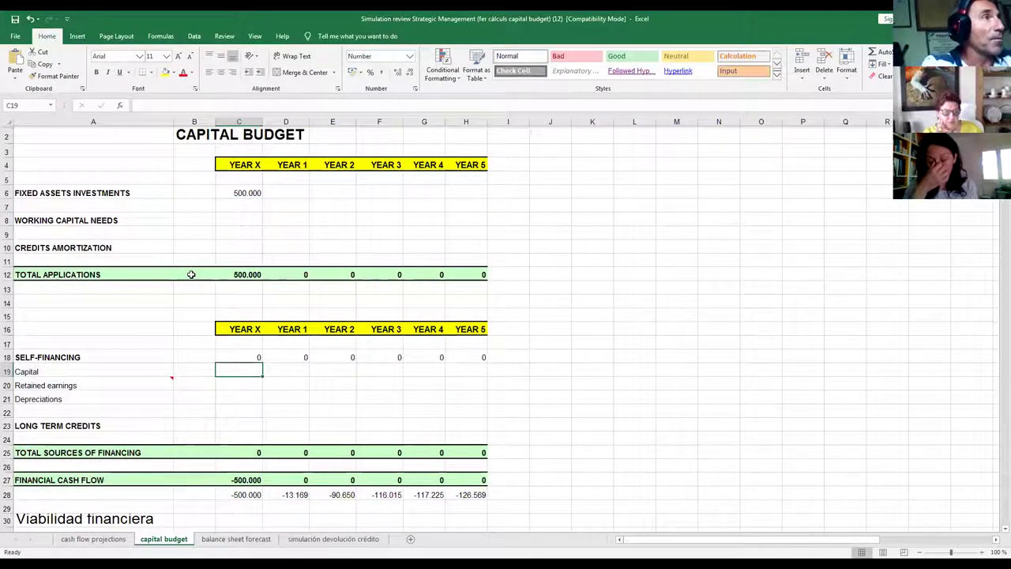
{"action": "type", "text": "+"}
{"action": "left_click", "coordinate": [93, 539]}
{"action": "left_click", "coordinate": [184, 445]}
{"action": "key", "text": "Return"}
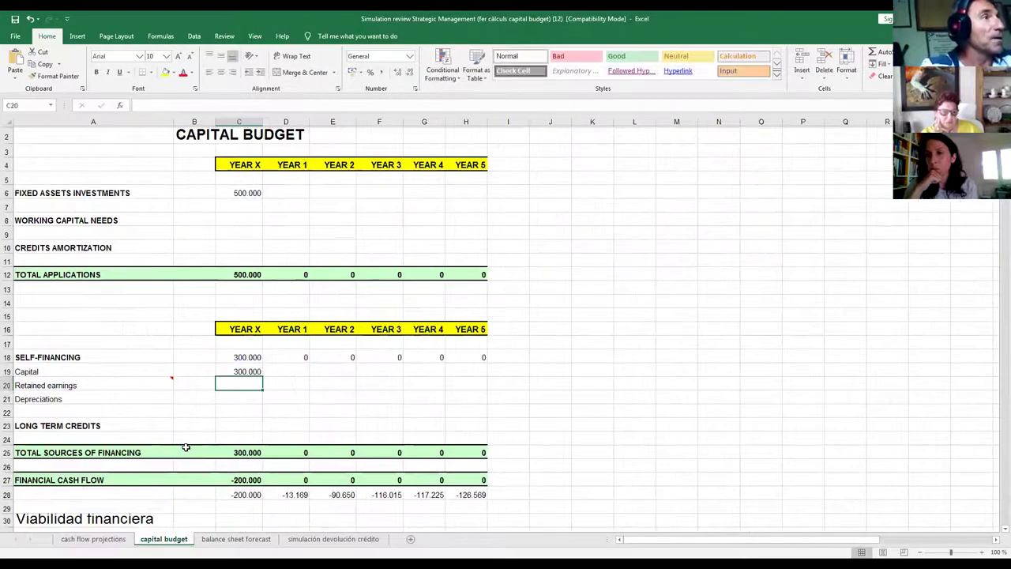
Link the Year X Long Term Credits cell C23 to the Year X long term credit line on the cash flow projections sheet.
{"action": "key", "text": "Down"}
{"action": "key", "text": "Down"}
{"action": "key", "text": "Down"}
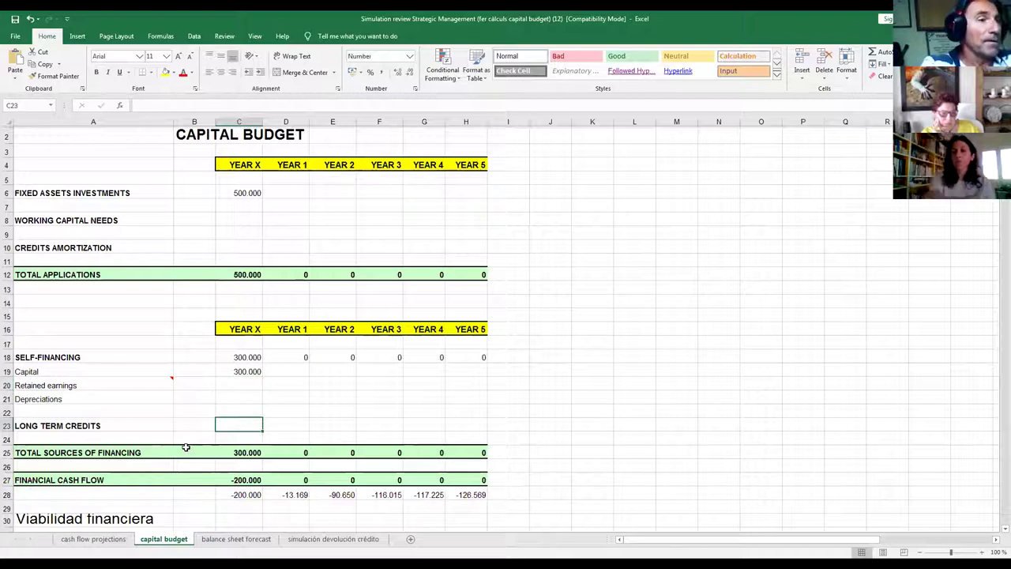
{"action": "type", "text": "+"}
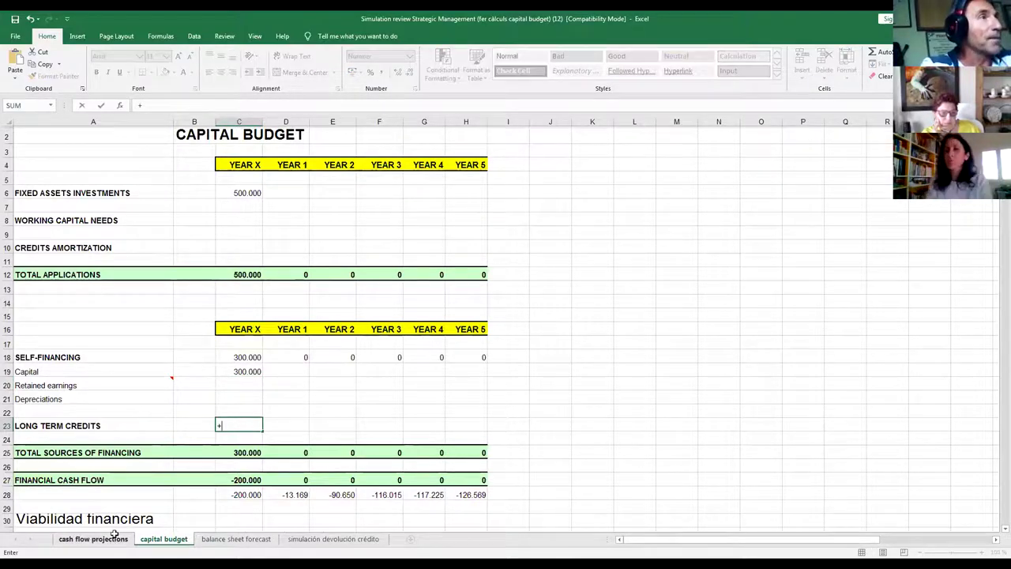
{"action": "left_click", "coordinate": [113, 539]}
{"action": "left_click", "coordinate": [180, 362]}
{"action": "key", "text": "Return"}
Link the Year 1 Working Capital Needs cell D8 of the capital budget to cell D21 of the cash flow projections sheet.
{"action": "key", "text": "Up"}
{"action": "key", "text": "Up"}
{"action": "key", "text": "Up"}
{"action": "key", "text": "Up"}
{"action": "key", "text": "Up"}
{"action": "key", "text": "Up"}
{"action": "key", "text": "Up"}
{"action": "key", "text": "Up"}
{"action": "key", "text": "Up"}
{"action": "key", "text": "Up"}
{"action": "key", "text": "Up"}
{"action": "key", "text": "Up"}
{"action": "key", "text": "Up"}
{"action": "key", "text": "Up"}
{"action": "key", "text": "Up"}
{"action": "key", "text": "Up"}
{"action": "key", "text": "Right"}
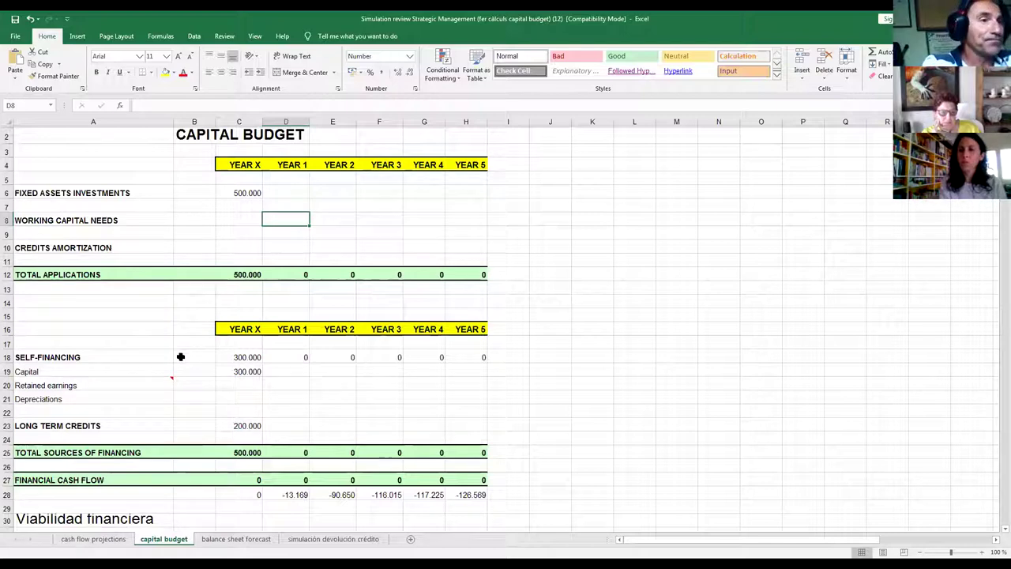
{"action": "type", "text": "+"}
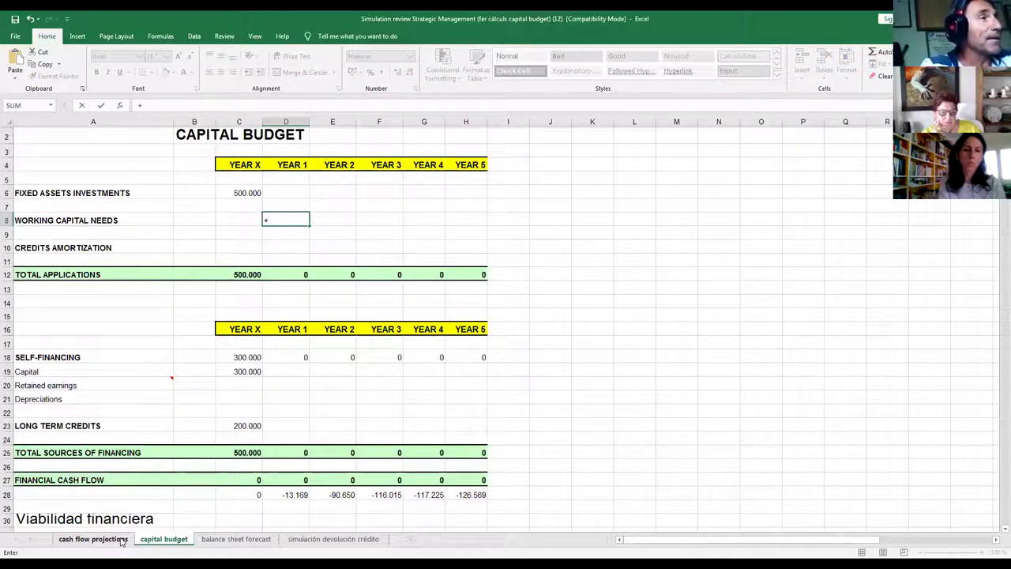
{"action": "left_click", "coordinate": [92, 539]}
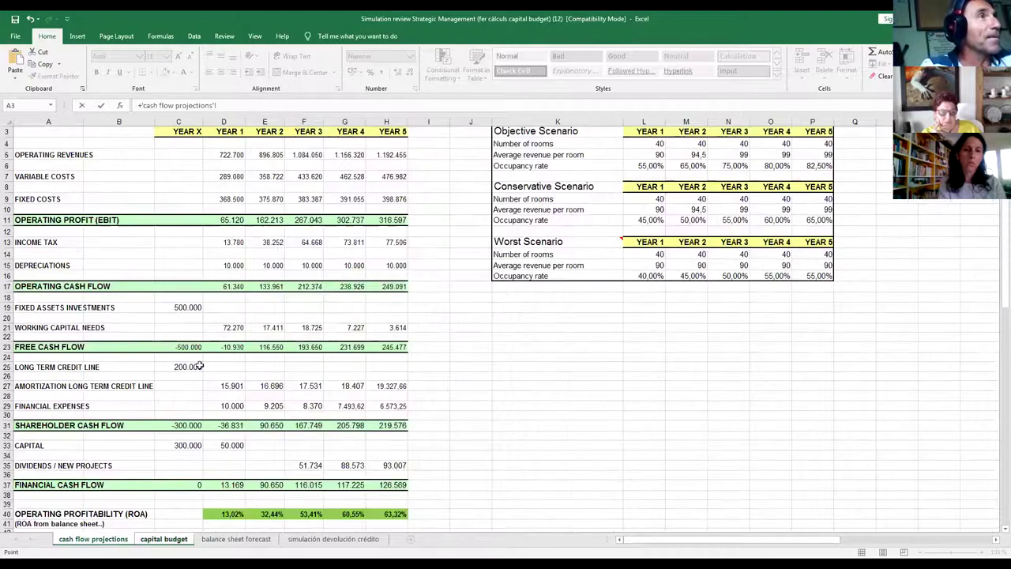
{"action": "left_click", "coordinate": [230, 327]}
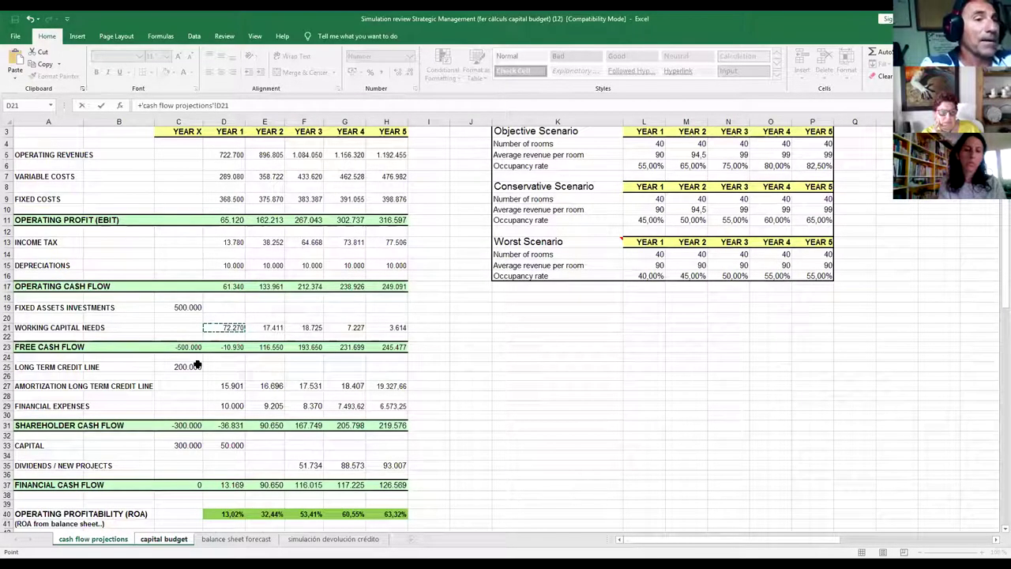
{"action": "key", "text": "Return"}
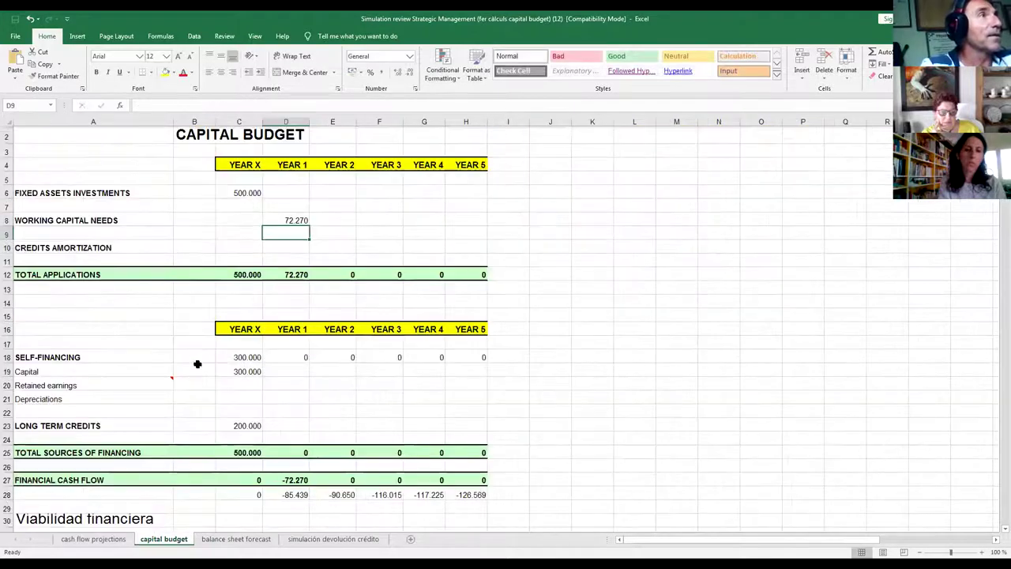
Link the Year 1 Credits Amortization cell D10 to the long term credit line amortization in D27 of the cash flow projections.
{"action": "type", "text": "+"}
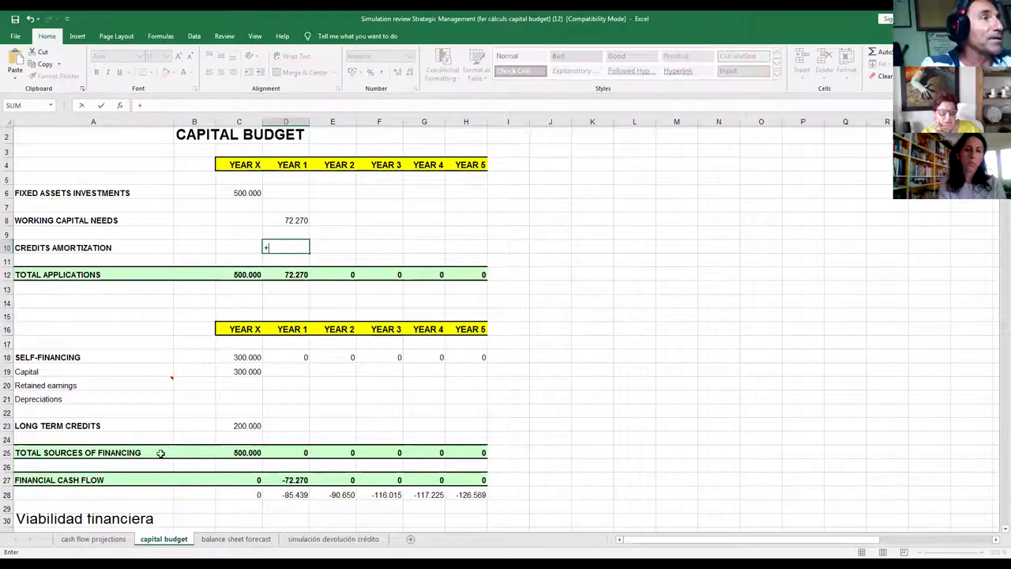
{"action": "left_click", "coordinate": [121, 541]}
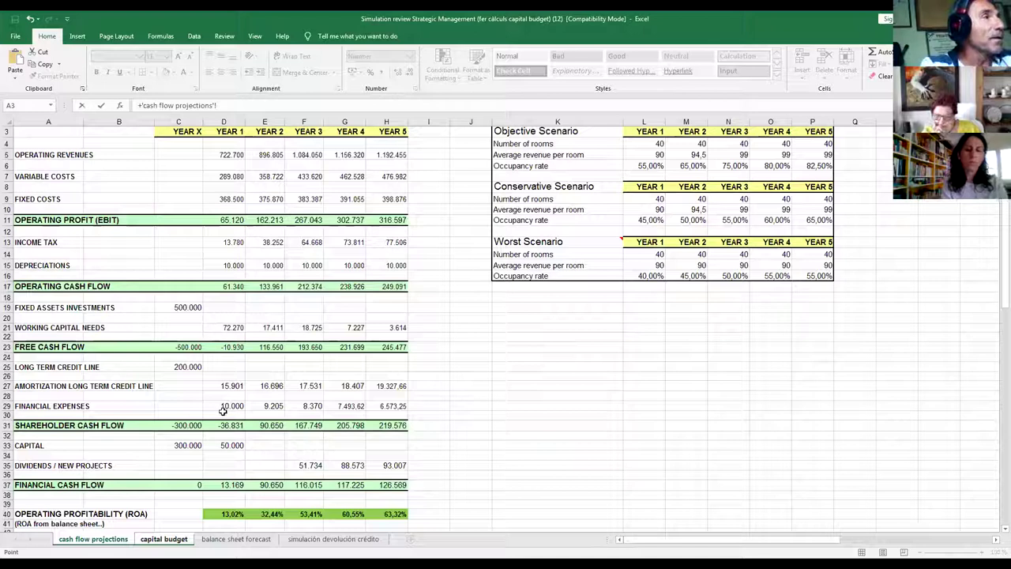
{"action": "left_click", "coordinate": [234, 387]}
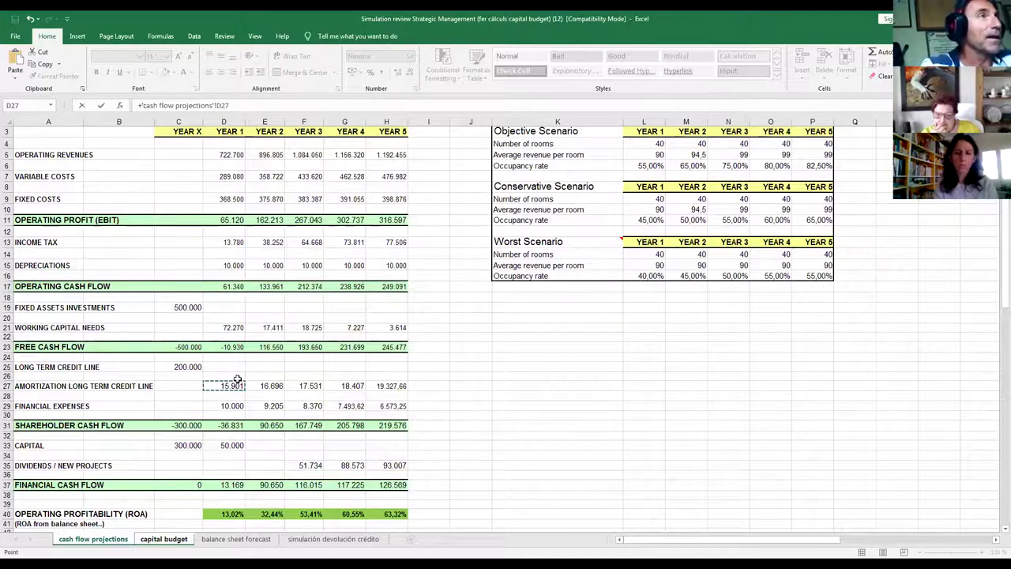
{"action": "key", "text": "Return"}
Link the Year 1 Capital cell D19 under self-financing to the Year 1 capital on the cash flow projections sheet.
{"action": "key", "text": "Down"}
{"action": "key", "text": "Down"}
{"action": "key", "text": "Down"}
{"action": "key", "text": "Down"}
{"action": "key", "text": "Down"}
{"action": "key", "text": "Down"}
{"action": "key", "text": "Down"}
{"action": "key", "text": "Down"}
{"action": "key", "text": "Down"}
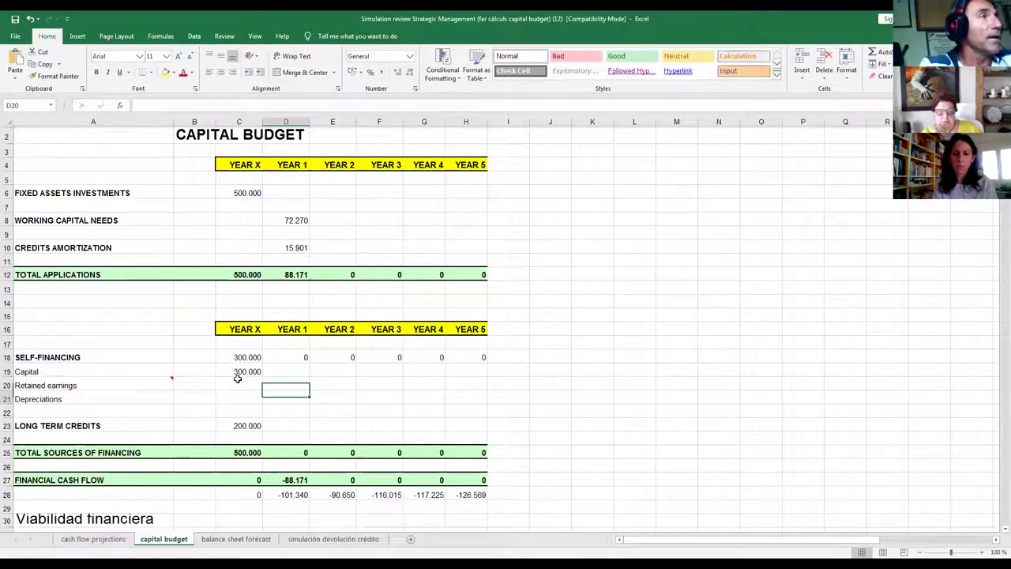
{"action": "key", "text": "Up"}
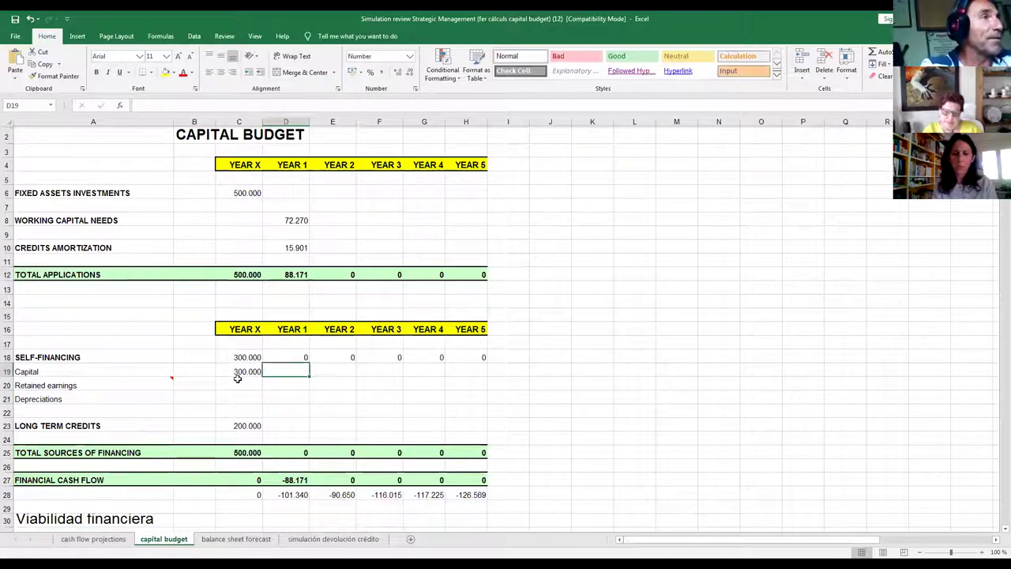
{"action": "type", "text": "+"}
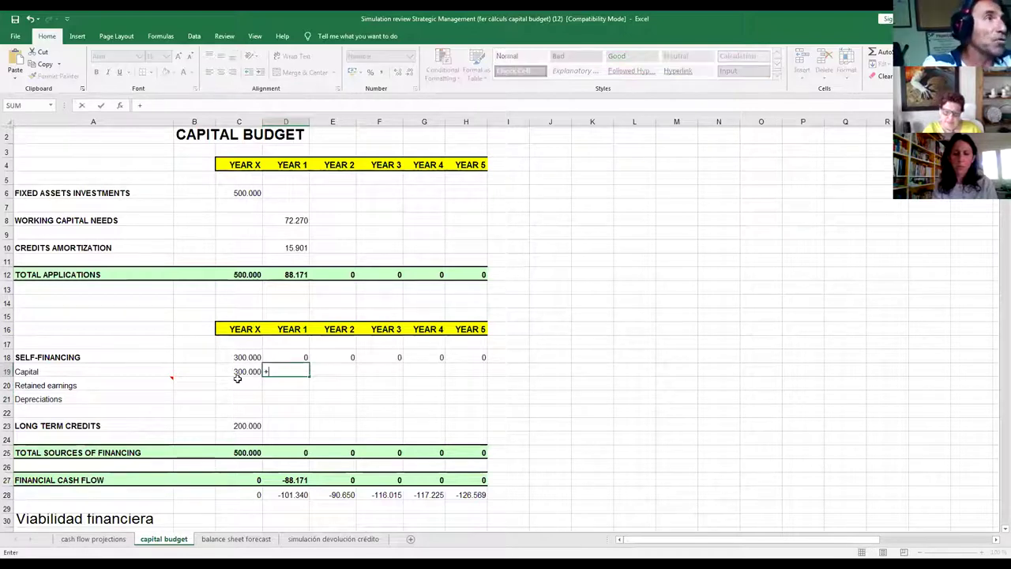
{"action": "left_click", "coordinate": [113, 539]}
{"action": "left_click", "coordinate": [224, 445]}
{"action": "key", "text": "Return"}
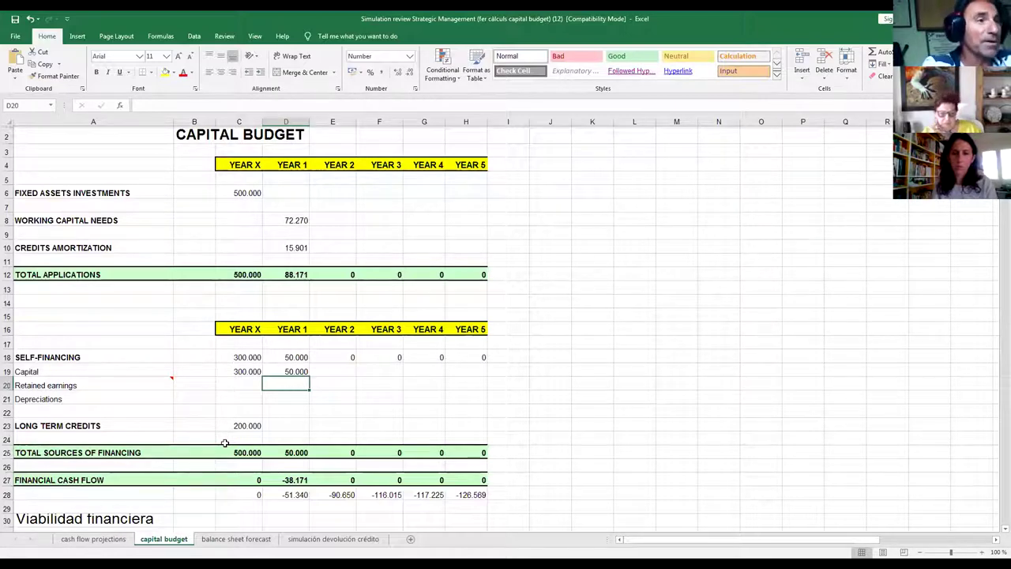
Calculate Year 1 retained earnings in D20 as operating profit minus income tax, financial expenses and dividends / new projects from the cash flow projections.
{"action": "type", "text": "+"}
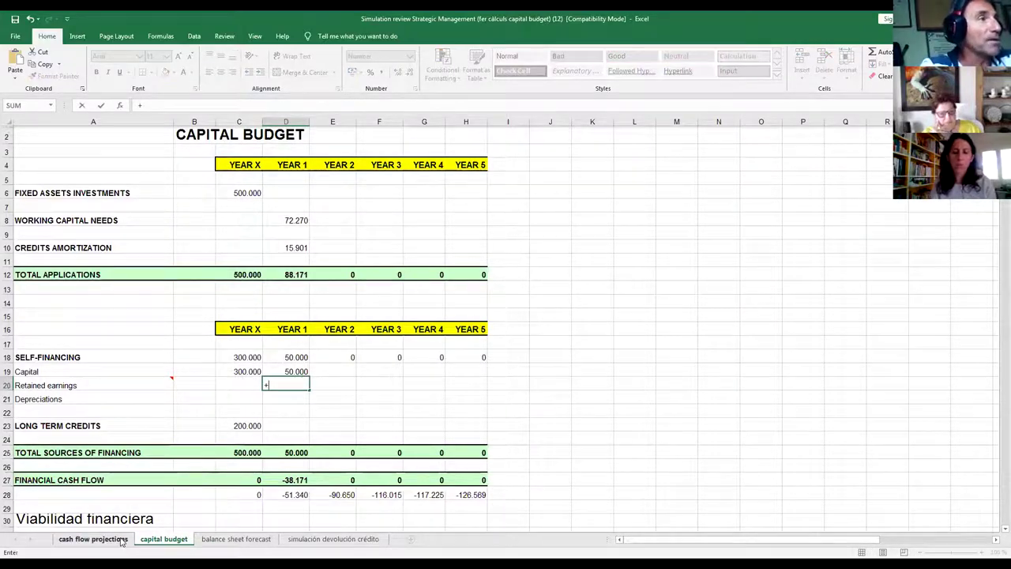
{"action": "left_click", "coordinate": [92, 539]}
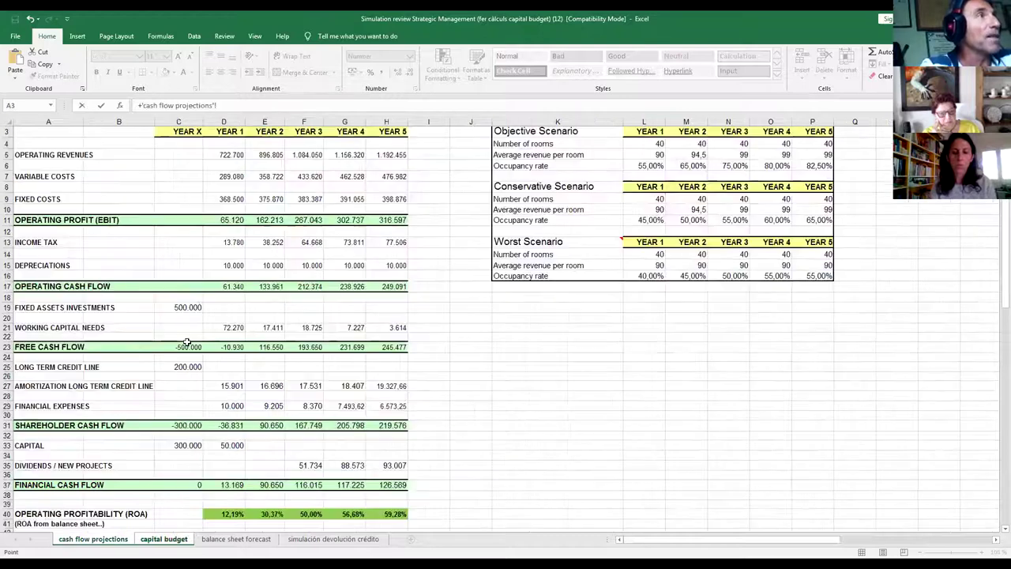
{"action": "left_click", "coordinate": [236, 219]}
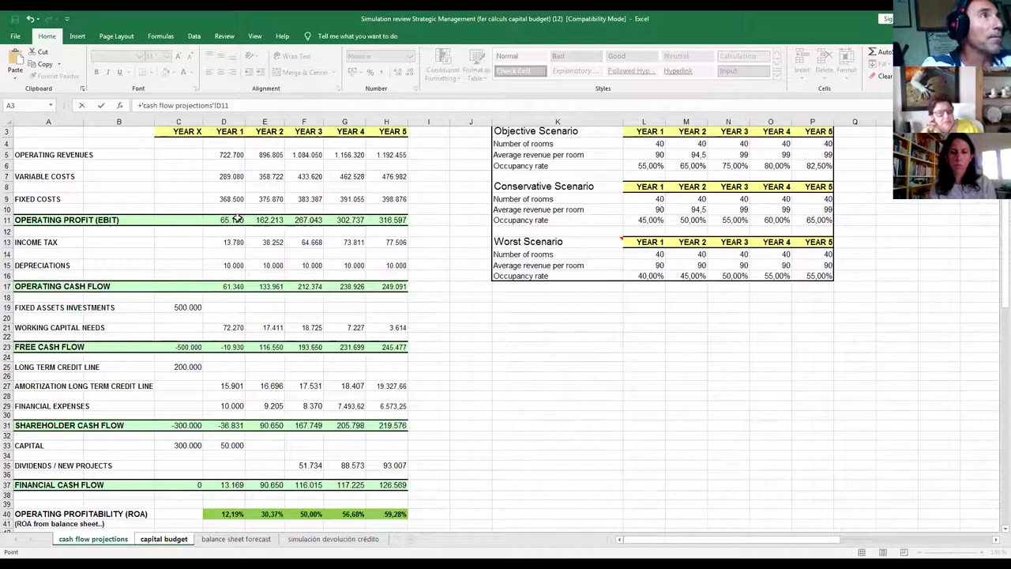
{"action": "type", "text": "-"}
{"action": "left_click", "coordinate": [232, 241]}
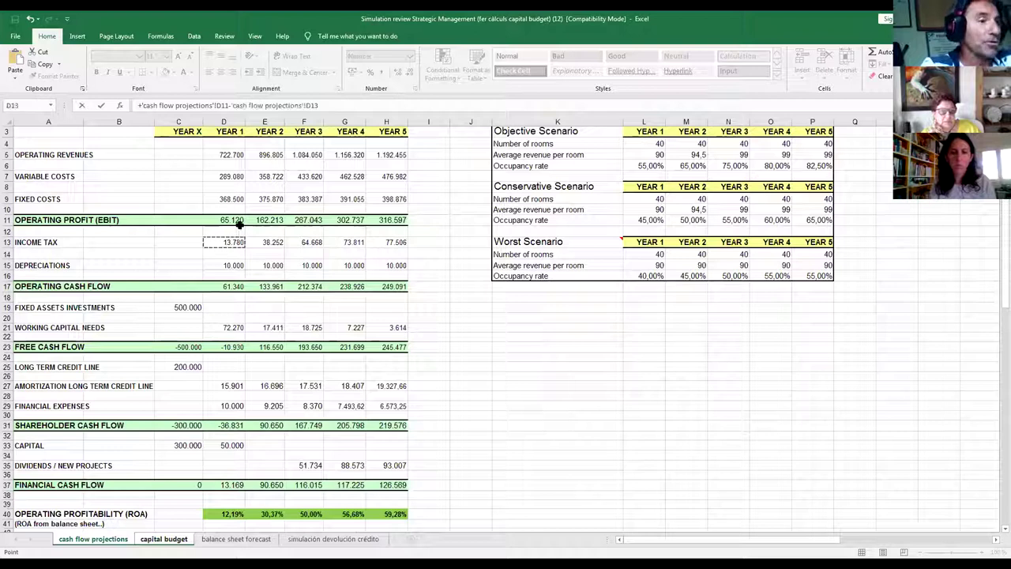
{"action": "type", "text": "-"}
{"action": "left_click", "coordinate": [235, 404]}
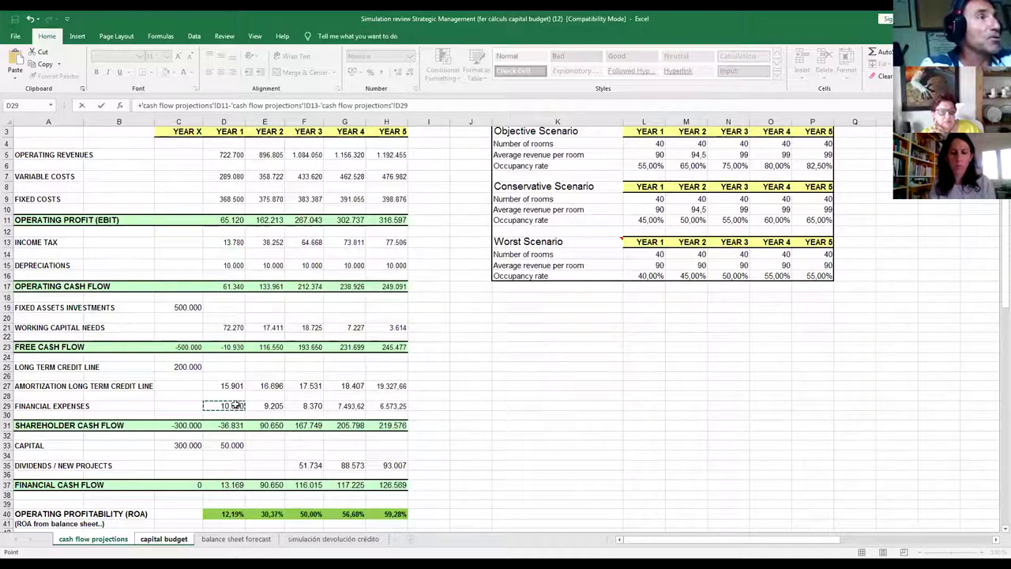
{"action": "type", "text": "-"}
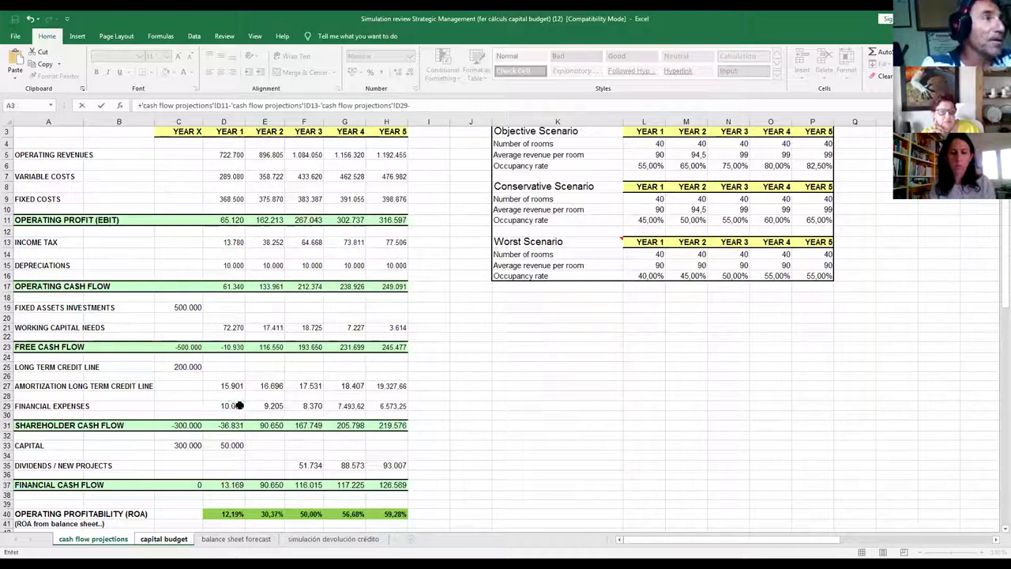
{"action": "left_click", "coordinate": [236, 465]}
{"action": "key", "text": "Return"}
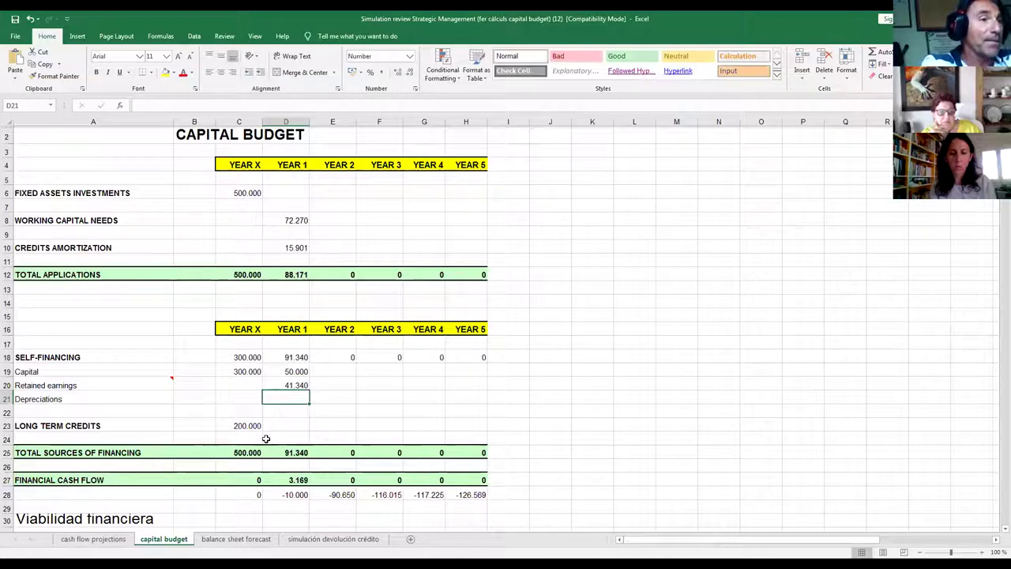
Link the Year 1 Depreciations cell D21 to the Year 1 depreciations on the cash flow projections sheet.
{"action": "type", "text": "+"}
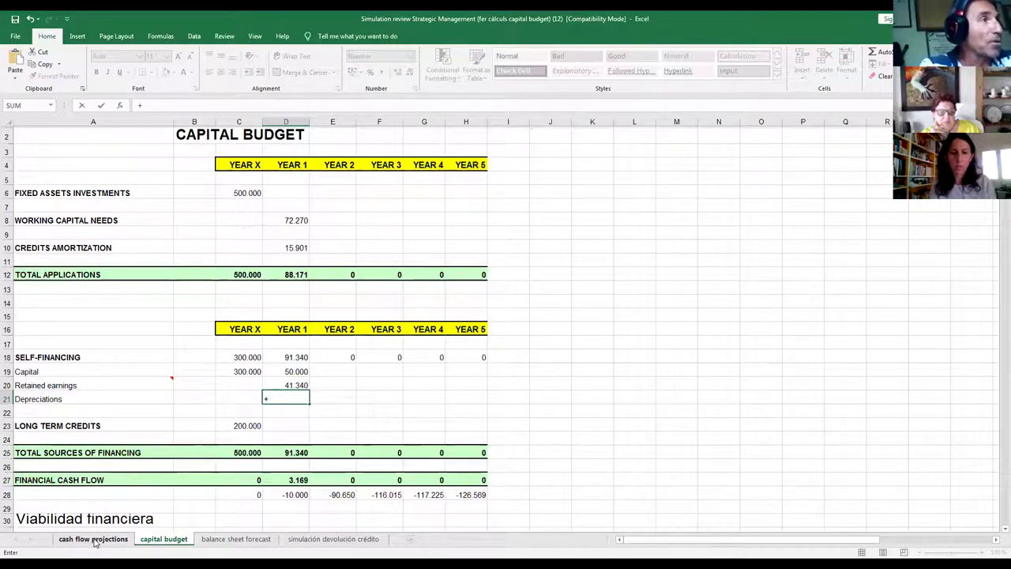
{"action": "left_click", "coordinate": [102, 536]}
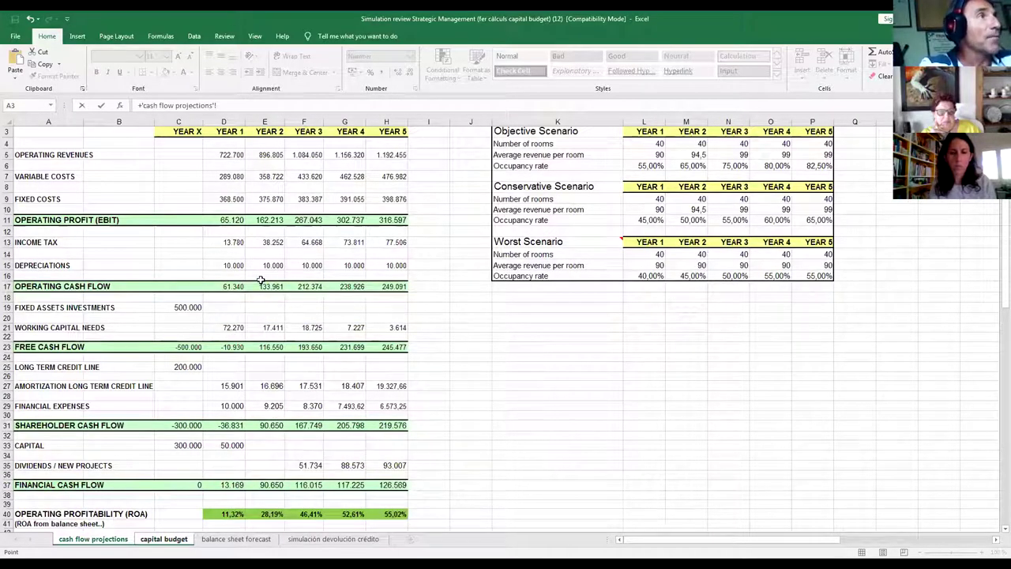
{"action": "left_click", "coordinate": [236, 264]}
{"action": "key", "text": "Return"}
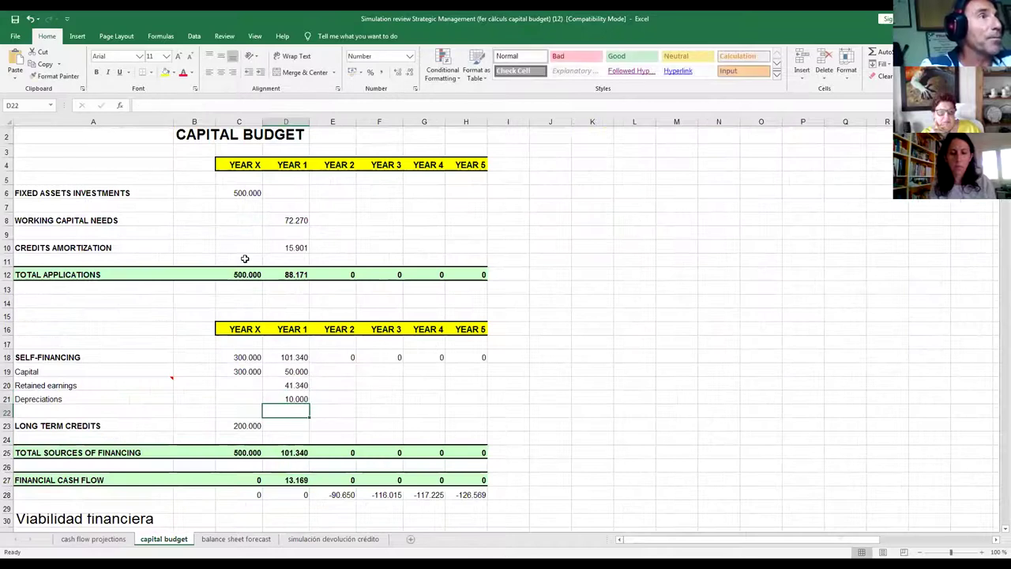
Examine the Year 1 formulas for total sources of financing and financial cash flow on the capital budget.
{"action": "key", "text": "Down"}
{"action": "key", "text": "Down"}
{"action": "key", "text": "Down"}
{"action": "key", "text": "Down"}
{"action": "key", "text": "Down"}
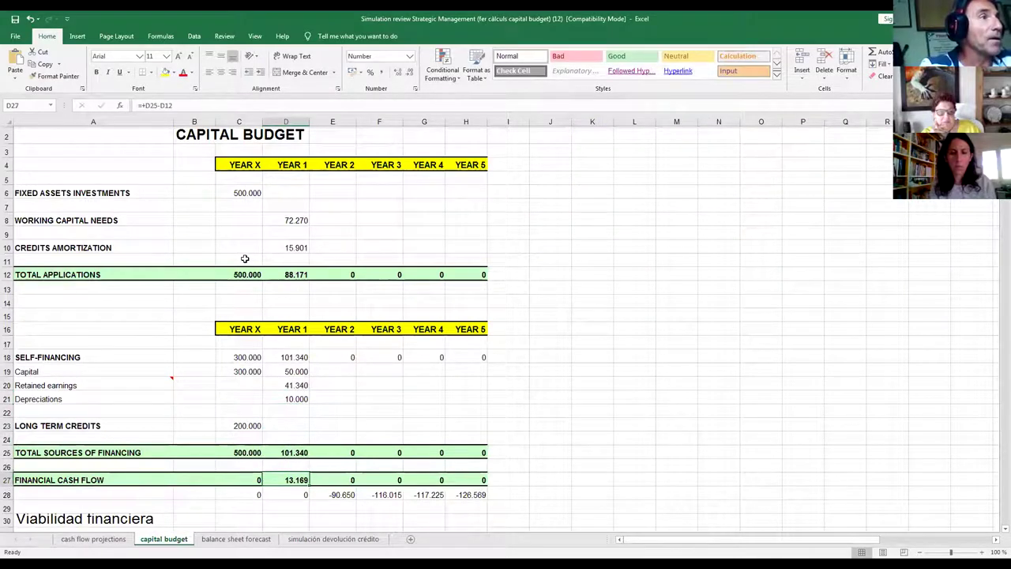
{"action": "key", "text": "Up"}
{"action": "key", "text": "Up"}
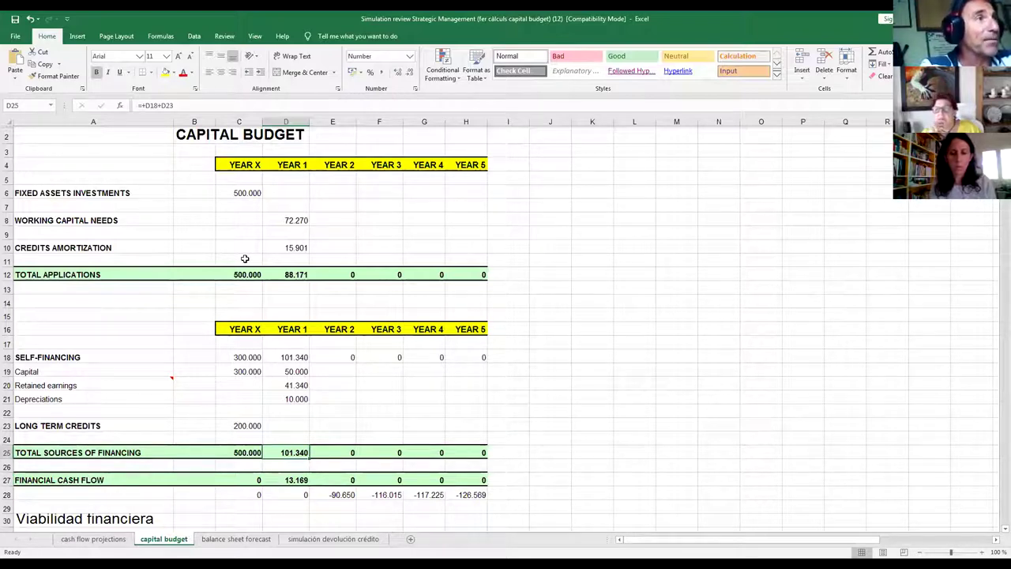
{"action": "key", "text": "Down"}
{"action": "key", "text": "Down"}
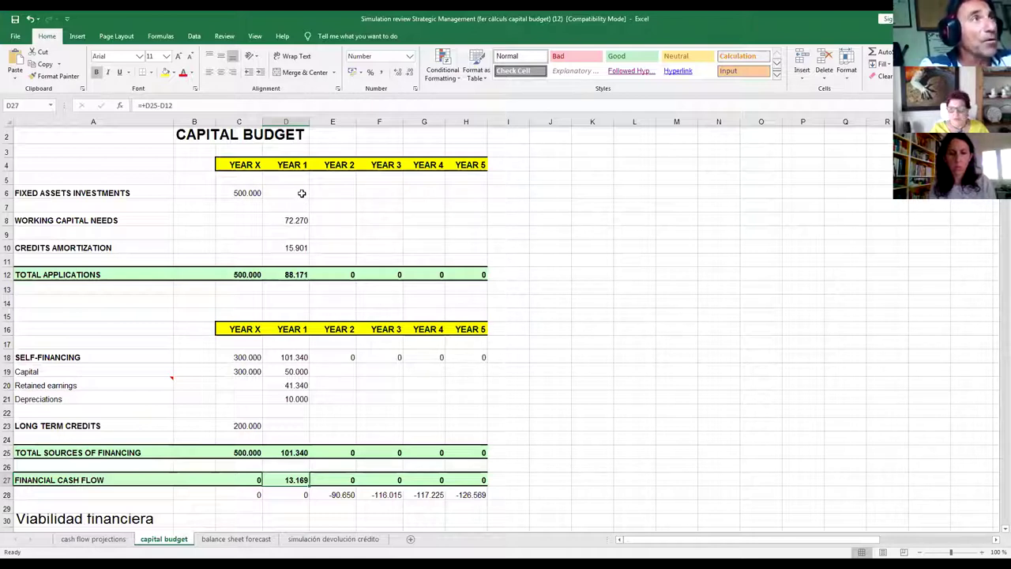
Copy the Year 1 applications block D6:D12 across to Years 2 through 5, starting at E6.
{"action": "left_click_drag", "start_coordinate": [301, 192], "coordinate": [296, 274]}
{"action": "key", "text": "ctrl+c"}
{"action": "left_click", "coordinate": [333, 196]}
{"action": "left_click_drag", "start_coordinate": [334, 196], "coordinate": [467, 185]}
{"action": "key", "text": "ctrl+v"}
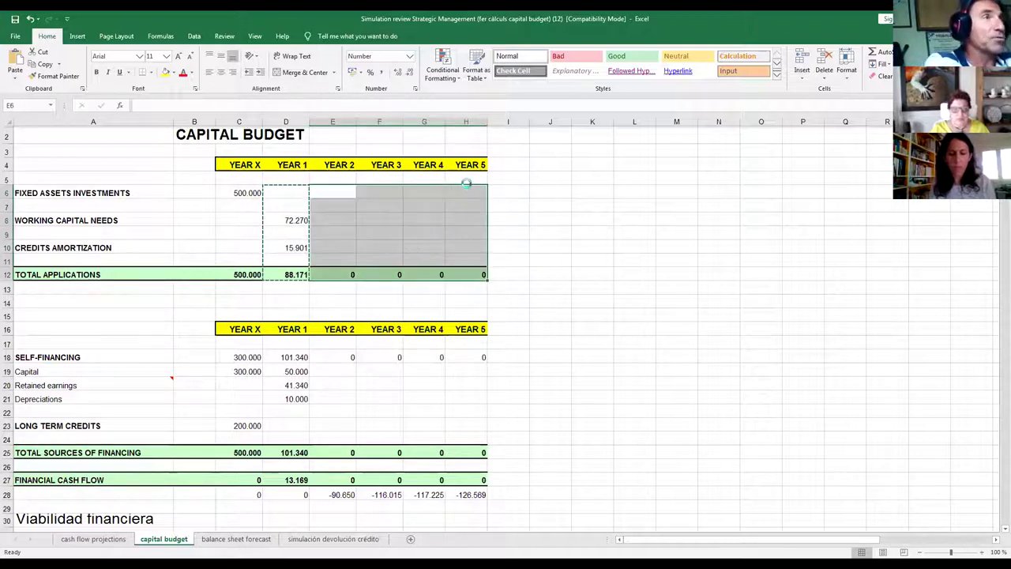
{"action": "key", "text": "Escape"}
Copy the Year 1 financing sources block D18:D28, including the financial cash flow and check row, across to Years 2 through 5.
{"action": "key", "text": "Down"}
{"action": "key", "text": "Down"}
{"action": "key", "text": "Down"}
{"action": "key", "text": "Down"}
{"action": "key", "text": "Down"}
{"action": "key", "text": "Down"}
{"action": "key", "text": "Down"}
{"action": "key", "text": "Down"}
{"action": "key", "text": "Down"}
{"action": "key", "text": "Down"}
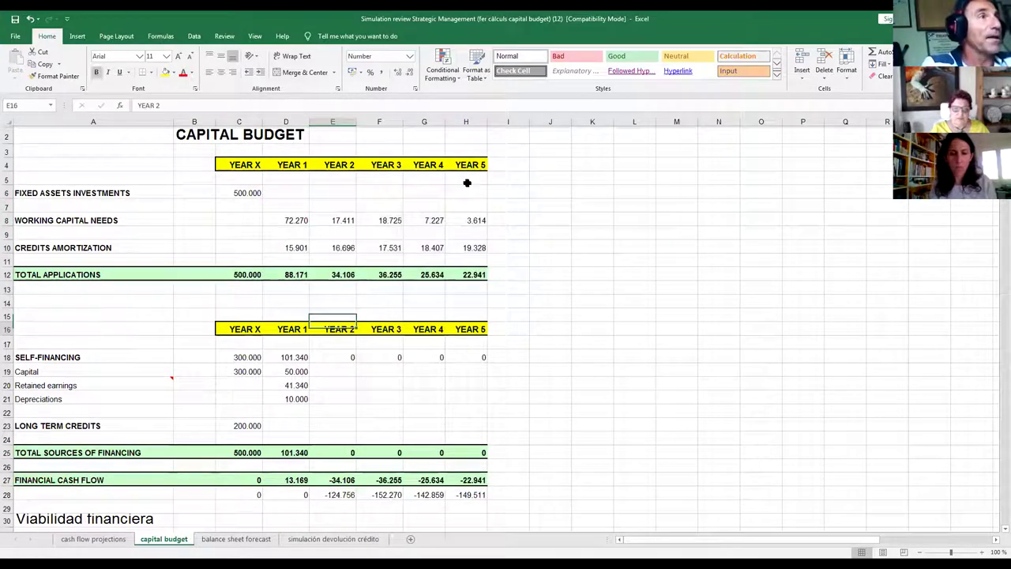
{"action": "key", "text": "Down"}
{"action": "key", "text": "Down"}
{"action": "key", "text": "Down"}
{"action": "key", "text": "Down"}
{"action": "key", "text": "Down"}
{"action": "key", "text": "Down"}
{"action": "key", "text": "Down"}
{"action": "key", "text": "Down"}
{"action": "key", "text": "Down"}
{"action": "key", "text": "Down"}
{"action": "key", "text": "Down"}
{"action": "key", "text": "Down"}
{"action": "key", "text": "Down"}
{"action": "key", "text": "Down"}
{"action": "key", "text": "Down"}
{"action": "key", "text": "Down"}
{"action": "left_click_drag", "start_coordinate": [295, 327], "coordinate": [268, 463]}
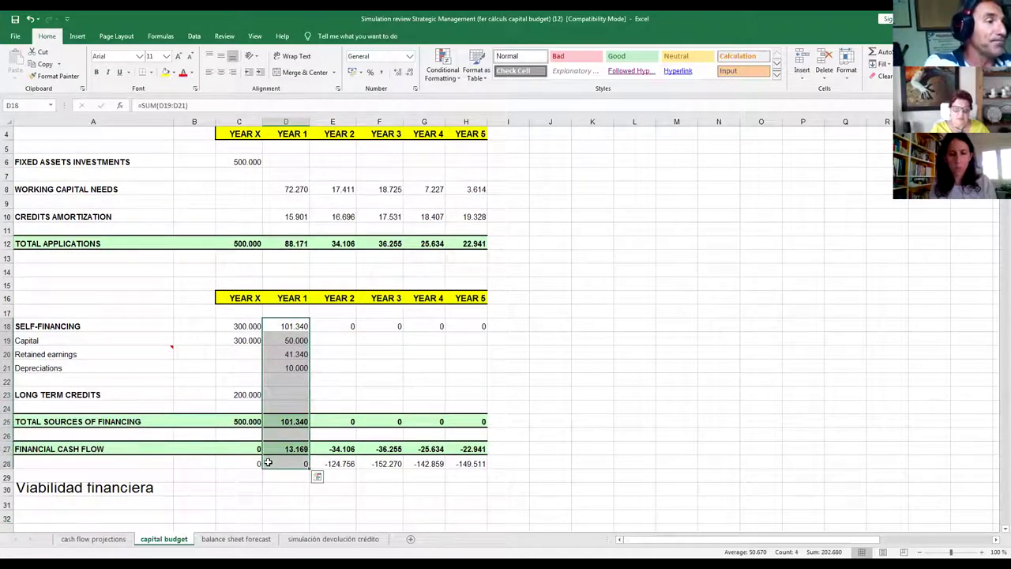
{"action": "key", "text": "ctrl+c"}
{"action": "left_click_drag", "start_coordinate": [345, 326], "coordinate": [468, 325]}
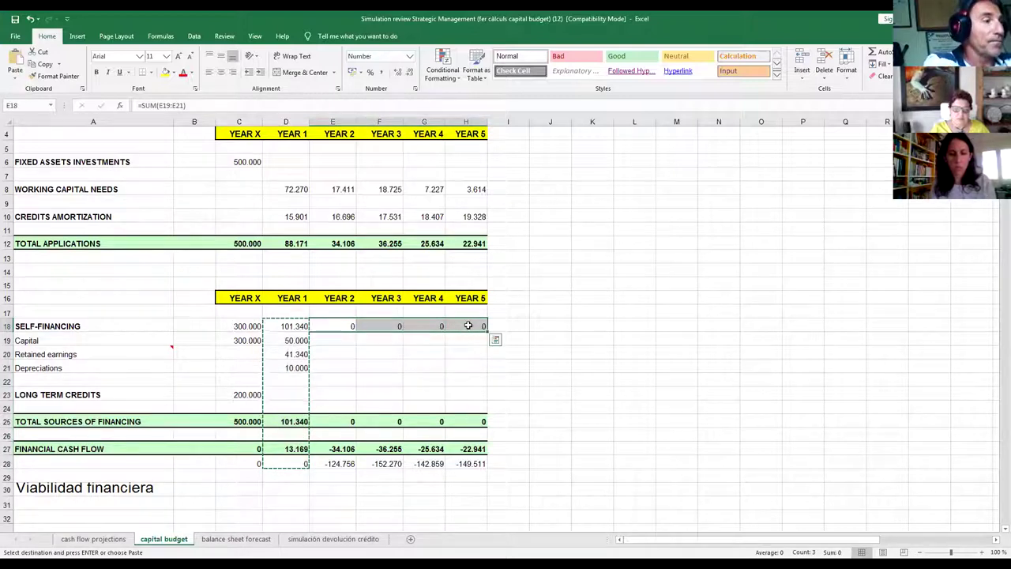
{"action": "key", "text": "ctrl+v"}
{"action": "key", "text": "Escape"}
Examine the capital budget's financial cash flow row from Year 2 across to Year 5 and back.
{"action": "key", "text": "Down"}
{"action": "key", "text": "Down"}
{"action": "key", "text": "Down"}
{"action": "key", "text": "Down"}
{"action": "key", "text": "Down"}
{"action": "key", "text": "Down"}
{"action": "key", "text": "Down"}
{"action": "key", "text": "Down"}
{"action": "key", "text": "Down"}
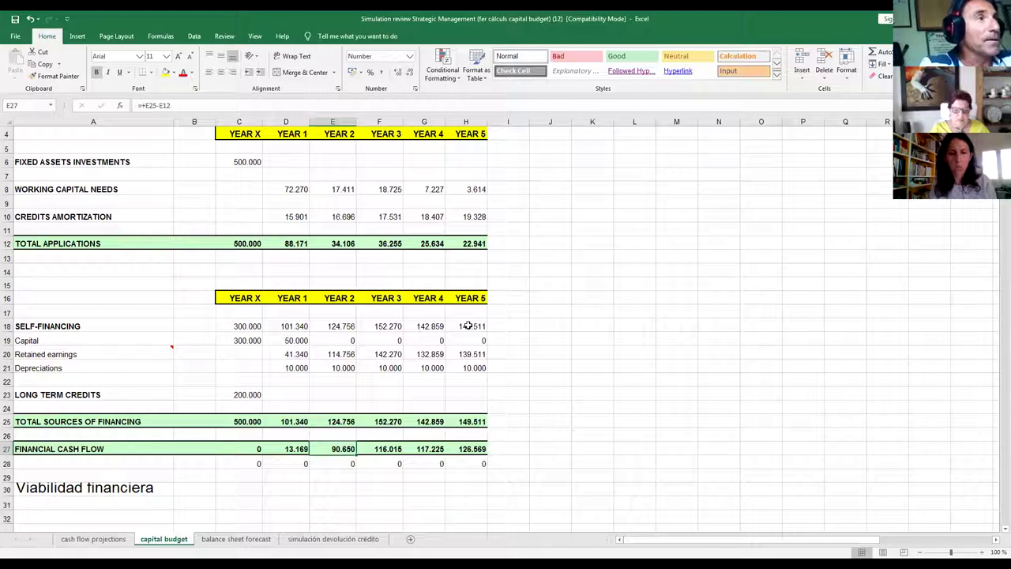
{"action": "key", "text": "Right"}
{"action": "key", "text": "Right"}
{"action": "key", "text": "Right"}
{"action": "key", "text": "Left"}
{"action": "key", "text": "Left"}
{"action": "key", "text": "Left"}
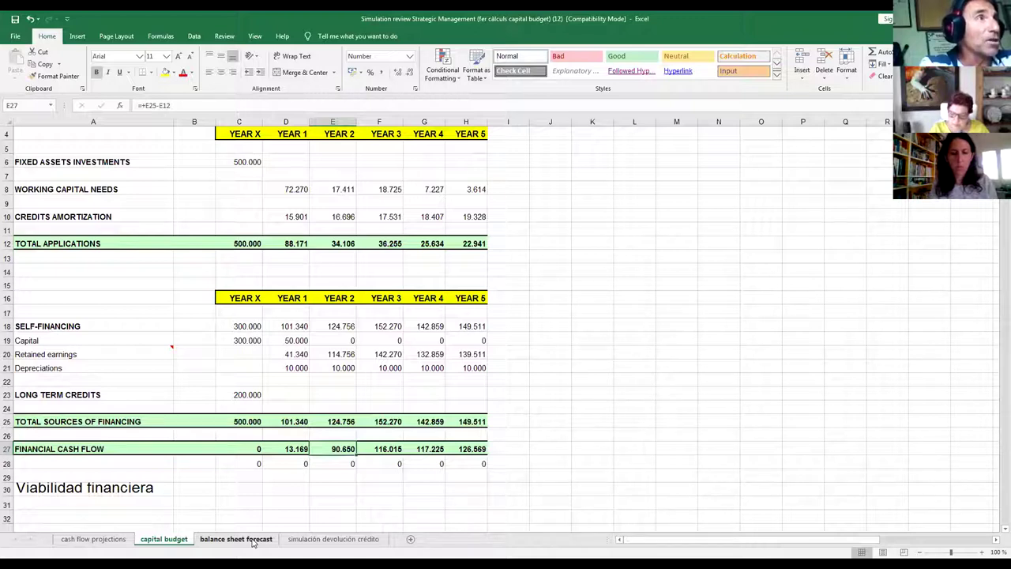
On the balance sheet forecast, follow the Year 1 column from long term debt up to the cash flow formula.
{"action": "left_click", "coordinate": [253, 540]}
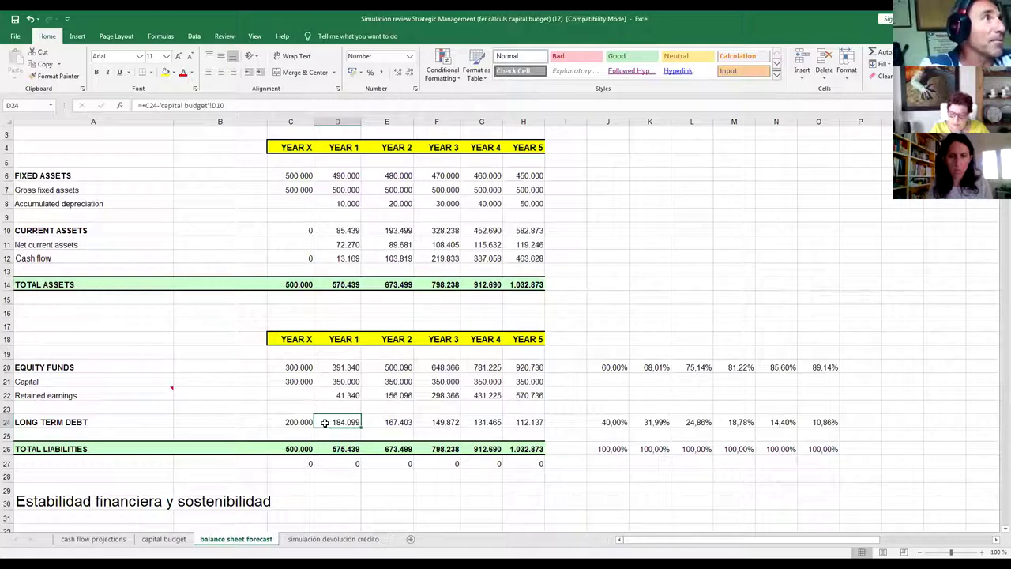
{"action": "key", "text": "ctrl+Up"}
{"action": "key", "text": "ctrl+Up"}
{"action": "key", "text": "ctrl+Up"}
{"action": "key", "text": "ctrl+Up"}
{"action": "key", "text": "ctrl+Up"}
{"action": "key", "text": "ctrl+Up"}
{"action": "key", "text": "ctrl+Up"}
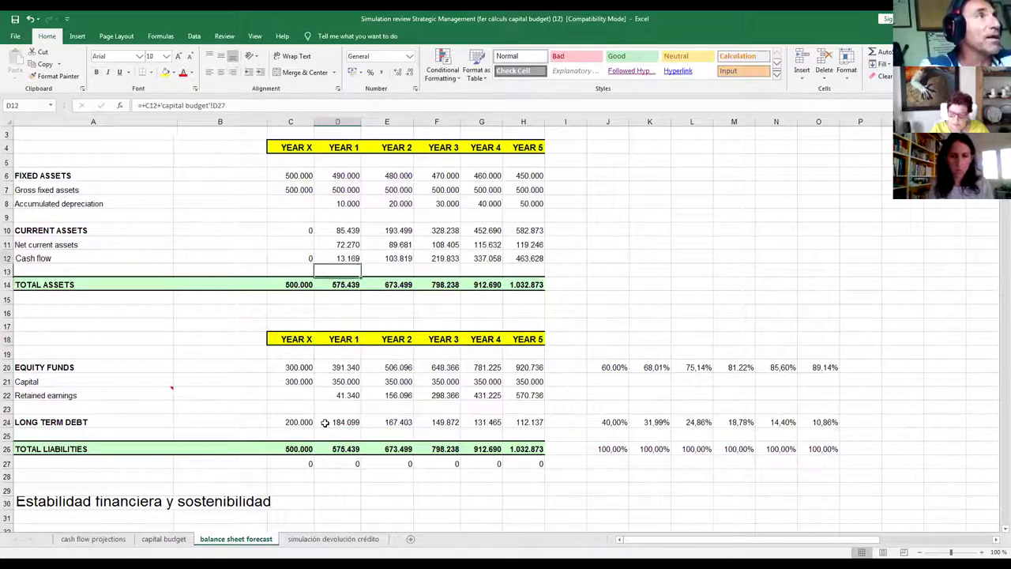
Examine the Year 1 liabilities on the balance sheet forecast, checking the equity funds and capital formulas.
{"action": "key", "text": "ctrl+Down"}
{"action": "key", "text": "ctrl+Down"}
{"action": "key", "text": "ctrl+Down"}
{"action": "key", "text": "ctrl+Down"}
{"action": "key", "text": "ctrl+Down"}
{"action": "key", "text": "ctrl+Down"}
{"action": "key", "text": "ctrl+Down"}
{"action": "key", "text": "ctrl+Down"}
{"action": "key", "text": "Up"}
{"action": "key", "text": "Up"}
{"action": "key", "text": "Up"}
{"action": "key", "text": "Up"}
{"action": "key", "text": "Up"}
{"action": "key", "text": "Up"}
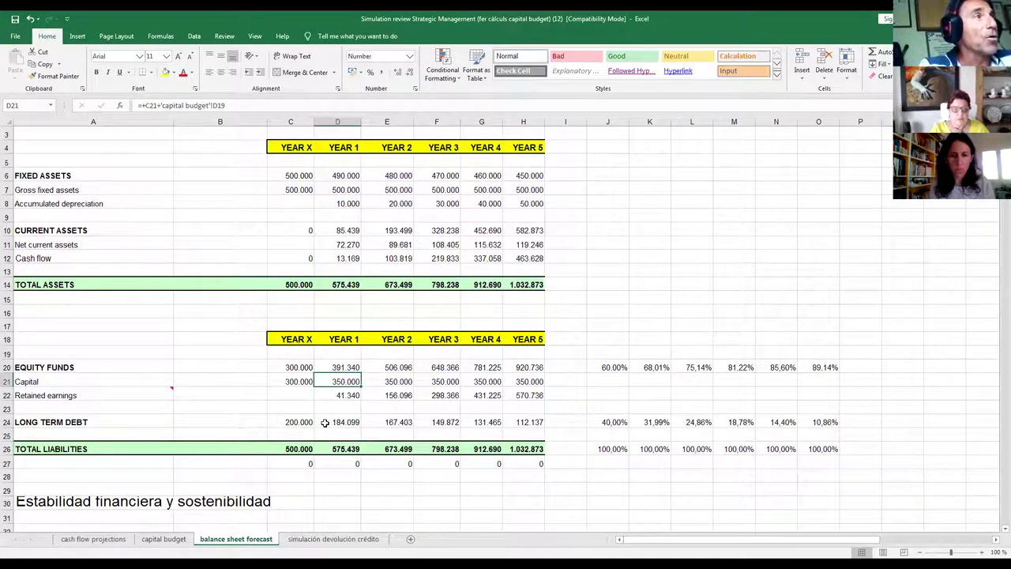
{"action": "key", "text": "Up"}
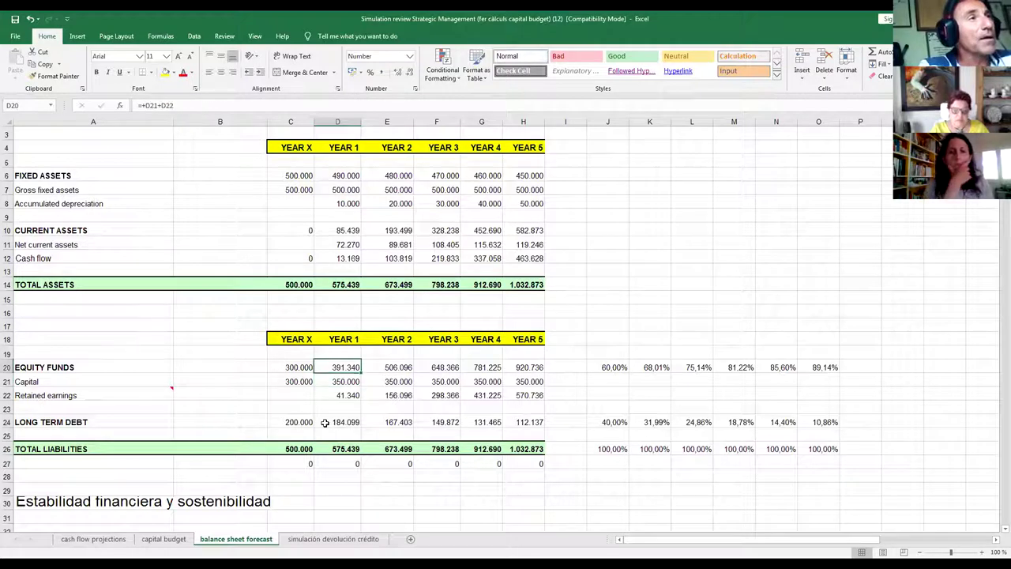
{"action": "key", "text": "Down"}
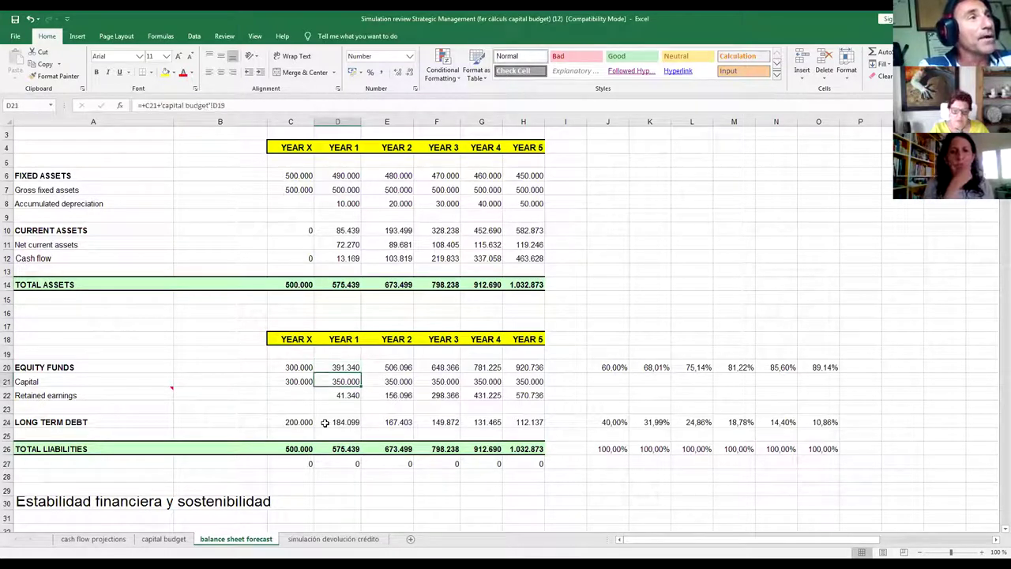
Follow the equity funds row from Year X to Year 5 and on to its percentages of total liabilities.
{"action": "key", "text": "Right"}
{"action": "key", "text": "Right"}
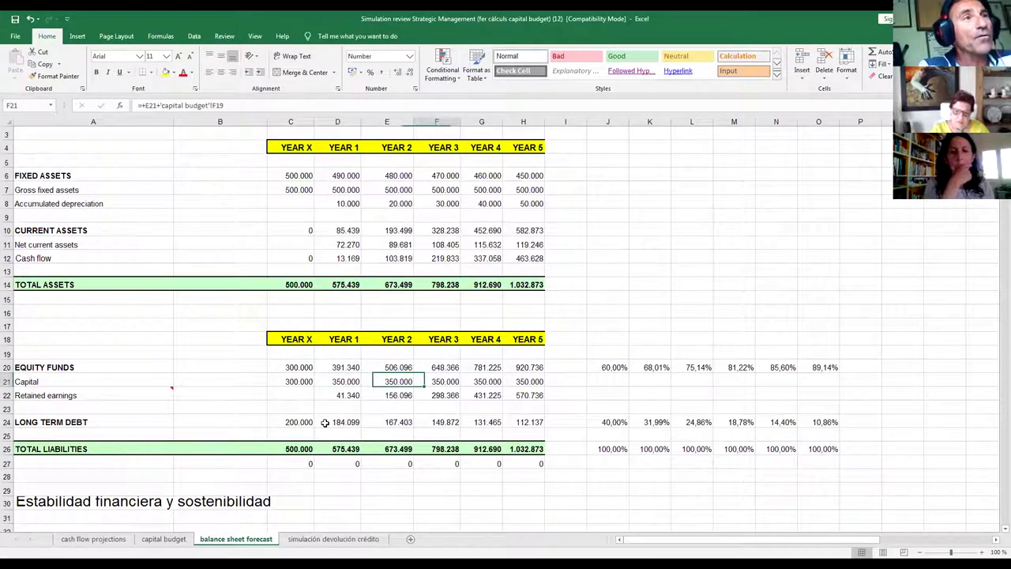
{"action": "key", "text": "Up"}
{"action": "key", "text": "Left"}
{"action": "key", "text": "Left"}
{"action": "key", "text": "Left"}
{"action": "key", "text": "Right"}
{"action": "key", "text": "Right"}
{"action": "key", "text": "Right"}
{"action": "key", "text": "Right"}
{"action": "key", "text": "Right"}
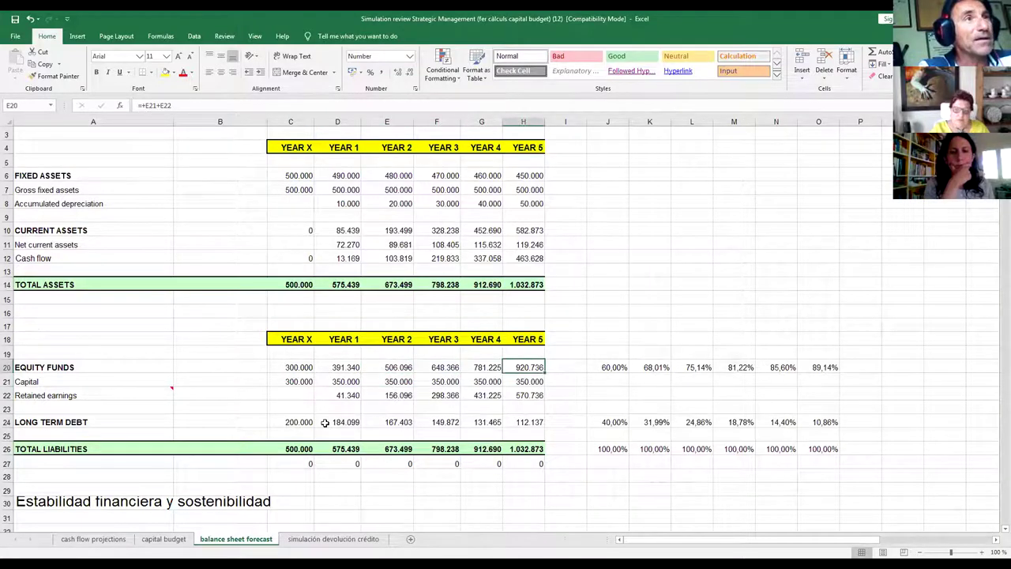
{"action": "key", "text": "Right"}
{"action": "key", "text": "Right"}
{"action": "key", "text": "Right"}
{"action": "key", "text": "Right"}
{"action": "key", "text": "Right"}
{"action": "key", "text": "Right"}
{"action": "key", "text": "Right"}
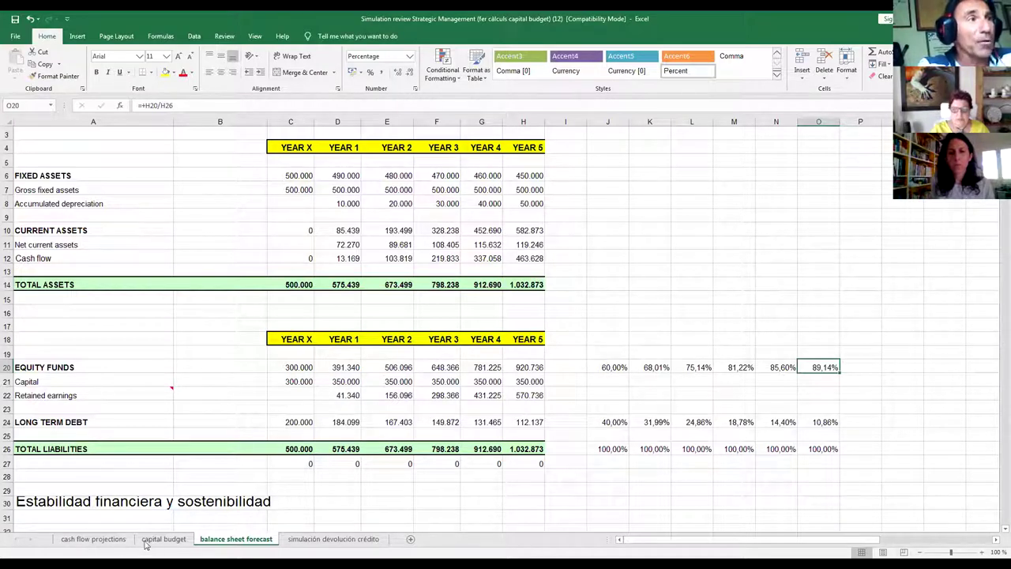
Open the cash flow projections sheet and examine the operating revenues row back from Year 5.
{"action": "left_click", "coordinate": [114, 540]}
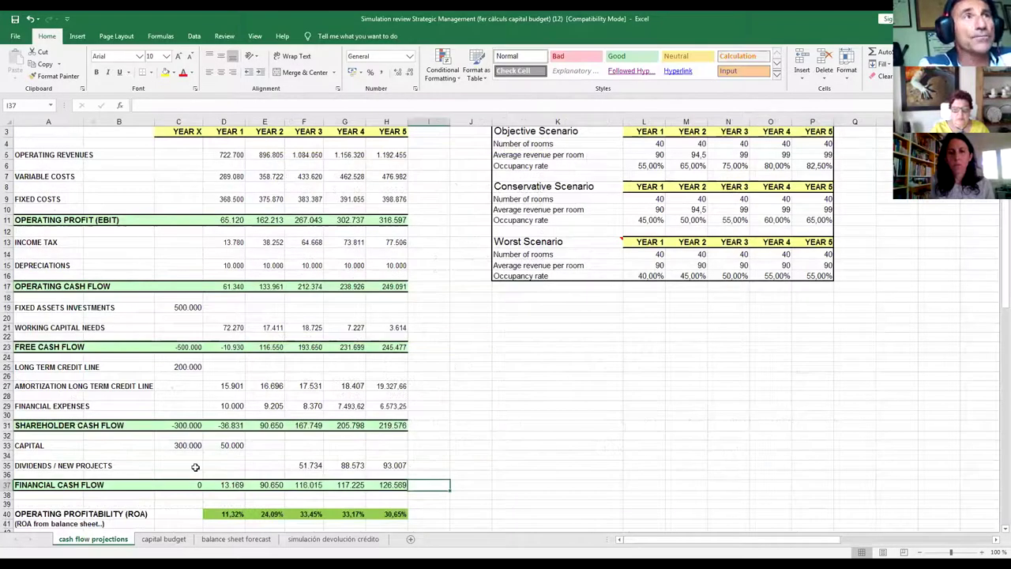
{"action": "key", "text": "Up"}
{"action": "key", "text": "Up"}
{"action": "key", "text": "Up"}
{"action": "key", "text": "Up"}
{"action": "key", "text": "Up"}
{"action": "key", "text": "Up"}
{"action": "key", "text": "Up"}
{"action": "key", "text": "Up"}
{"action": "key", "text": "Up"}
{"action": "key", "text": "Up"}
{"action": "key", "text": "Up"}
{"action": "key", "text": "Up"}
{"action": "key", "text": "Up"}
{"action": "key", "text": "Up"}
{"action": "key", "text": "Up"}
{"action": "key", "text": "Up"}
{"action": "key", "text": "Up"}
{"action": "key", "text": "Up"}
{"action": "key", "text": "Up"}
{"action": "key", "text": "Up"}
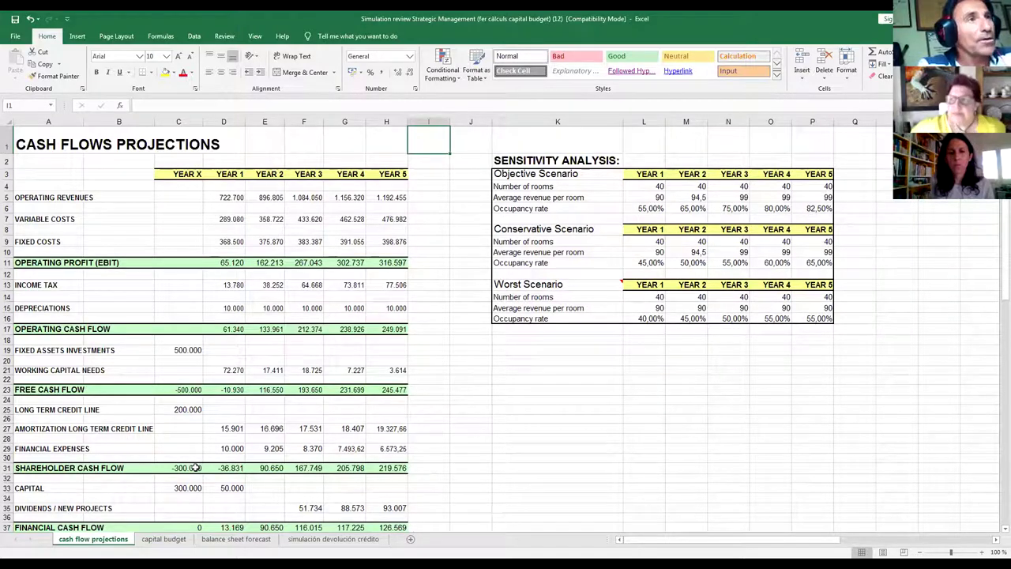
{"action": "key", "text": "Down"}
{"action": "key", "text": "Down"}
{"action": "key", "text": "Down"}
{"action": "key", "text": "Down"}
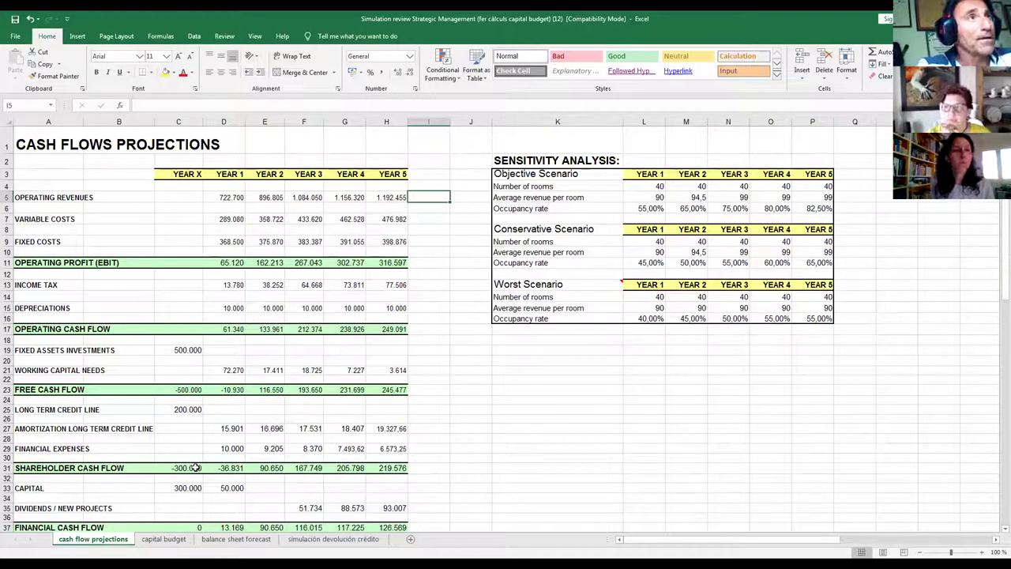
{"action": "key", "text": "Left"}
{"action": "key", "text": "Left"}
{"action": "key", "text": "Left"}
{"action": "key", "text": "Left"}
{"action": "key", "text": "Left"}
{"action": "key", "text": "Left"}
{"action": "key", "text": "Left"}
{"action": "key", "text": "Left"}
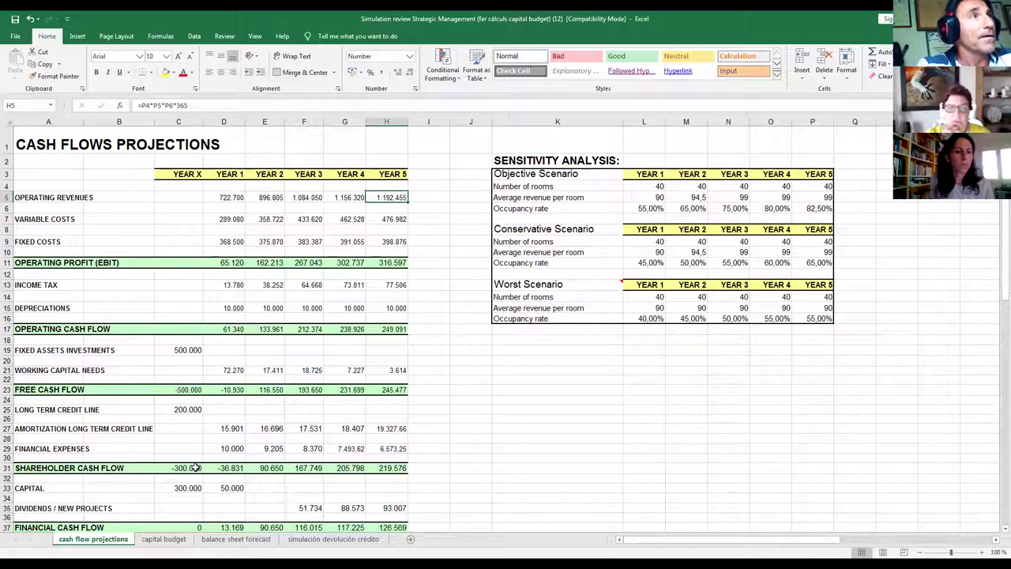
Go down the cash flow projections to operating profitability (ROA) and examine its Year 1 formula.
{"action": "key", "text": "Down"}
{"action": "key", "text": "Down"}
{"action": "key", "text": "Down"}
{"action": "key", "text": "Down"}
{"action": "key", "text": "Down"}
{"action": "key", "text": "Down"}
{"action": "key", "text": "Down"}
{"action": "key", "text": "Down"}
{"action": "key", "text": "Down"}
{"action": "key", "text": "Down"}
{"action": "key", "text": "Down"}
{"action": "key", "text": "Down"}
{"action": "key", "text": "Down"}
{"action": "key", "text": "Down"}
{"action": "key", "text": "Down"}
{"action": "key", "text": "Down"}
{"action": "key", "text": "Down"}
{"action": "key", "text": "Down"}
{"action": "key", "text": "Down"}
{"action": "key", "text": "Down"}
{"action": "key", "text": "Down"}
{"action": "key", "text": "Down"}
{"action": "key", "text": "Down"}
{"action": "key", "text": "Down"}
{"action": "key", "text": "Down"}
{"action": "key", "text": "Down"}
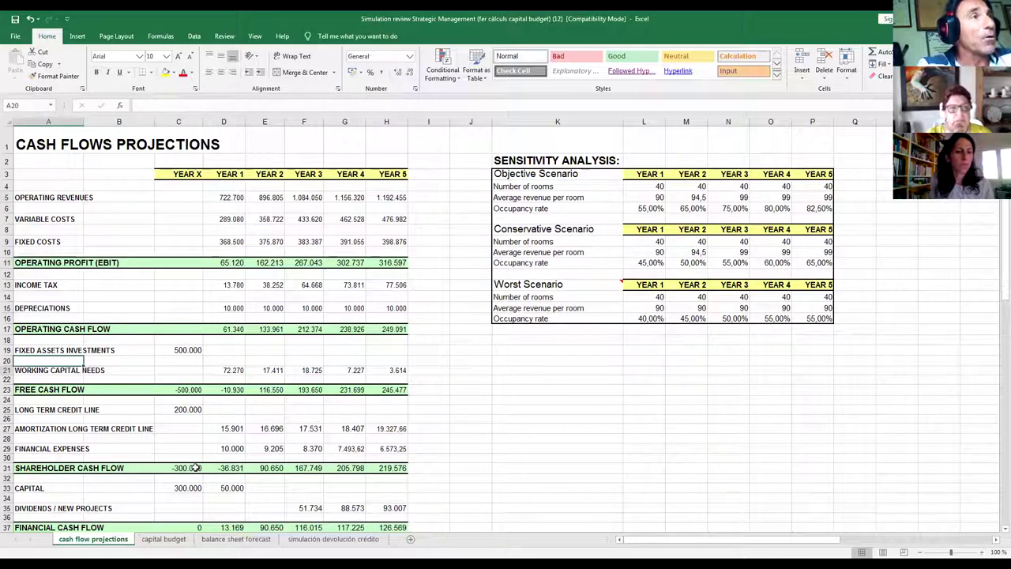
{"action": "key", "text": "Up"}
{"action": "key", "text": "Up"}
{"action": "key", "text": "Up"}
{"action": "key", "text": "Up"}
{"action": "key", "text": "Up"}
{"action": "key", "text": "Up"}
{"action": "key", "text": "Up"}
{"action": "key", "text": "Up"}
{"action": "key", "text": "Up"}
{"action": "key", "text": "Up"}
{"action": "key", "text": "Up"}
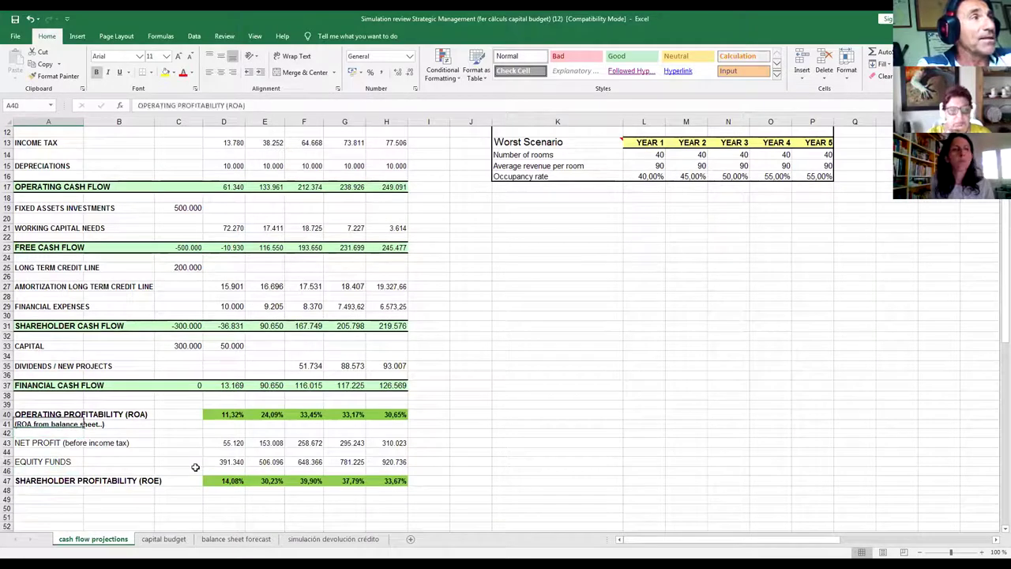
{"action": "key", "text": "Right"}
{"action": "key", "text": "Right"}
{"action": "key", "text": "Right"}
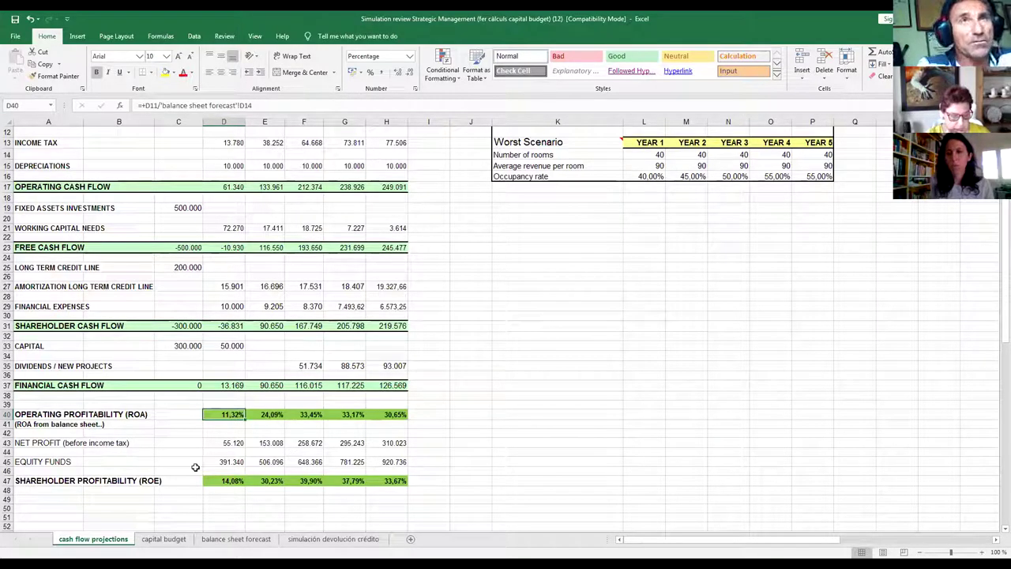
{"action": "key", "text": "Down"}
{"action": "key", "text": "Down"}
{"action": "key", "text": "Down"}
{"action": "key", "text": "Down"}
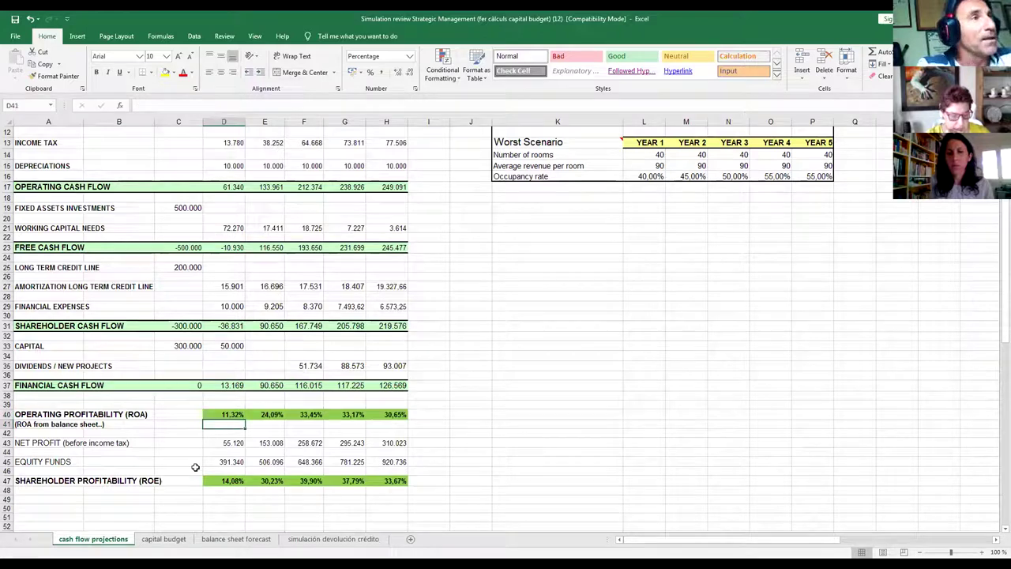
{"action": "key", "text": "Up"}
{"action": "key", "text": "Up"}
{"action": "key", "text": "Up"}
{"action": "key", "text": "Up"}
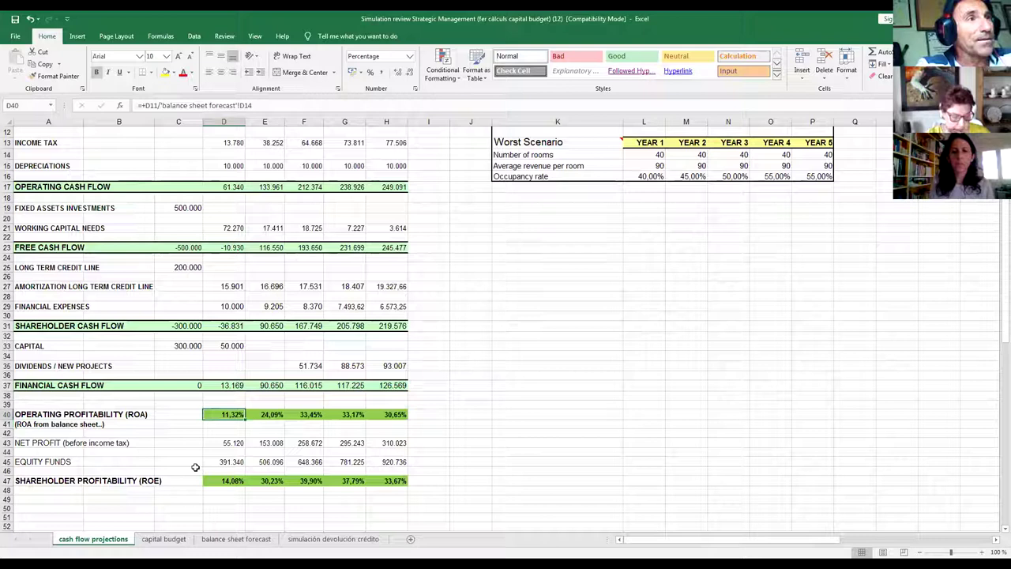
Return to the operating revenues row and examine the Year 1 formula in D5.
{"action": "key", "text": "Up"}
{"action": "key", "text": "Up"}
{"action": "key", "text": "Up"}
{"action": "key", "text": "Up"}
{"action": "key", "text": "Up"}
{"action": "key", "text": "Up"}
{"action": "key", "text": "Up"}
{"action": "key", "text": "Up"}
{"action": "key", "text": "Up"}
{"action": "key", "text": "Up"}
{"action": "key", "text": "Up"}
{"action": "key", "text": "Up"}
{"action": "key", "text": "Up"}
{"action": "key", "text": "Up"}
{"action": "key", "text": "Up"}
{"action": "key", "text": "Up"}
{"action": "key", "text": "Up"}
{"action": "key", "text": "Up"}
{"action": "key", "text": "Up"}
{"action": "key", "text": "Up"}
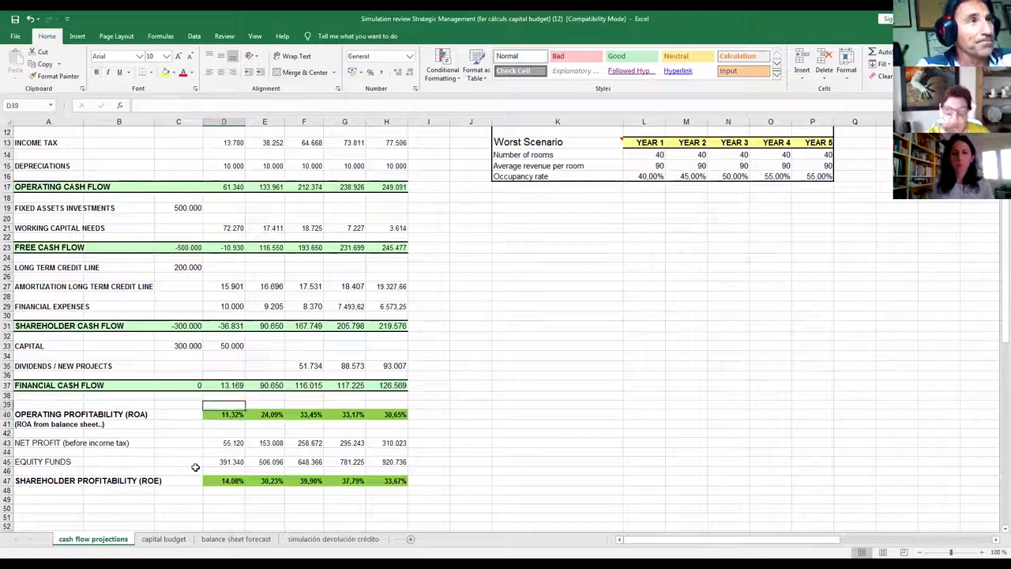
{"action": "key", "text": "Up"}
{"action": "key", "text": "Up"}
{"action": "key", "text": "Up"}
{"action": "key", "text": "Up"}
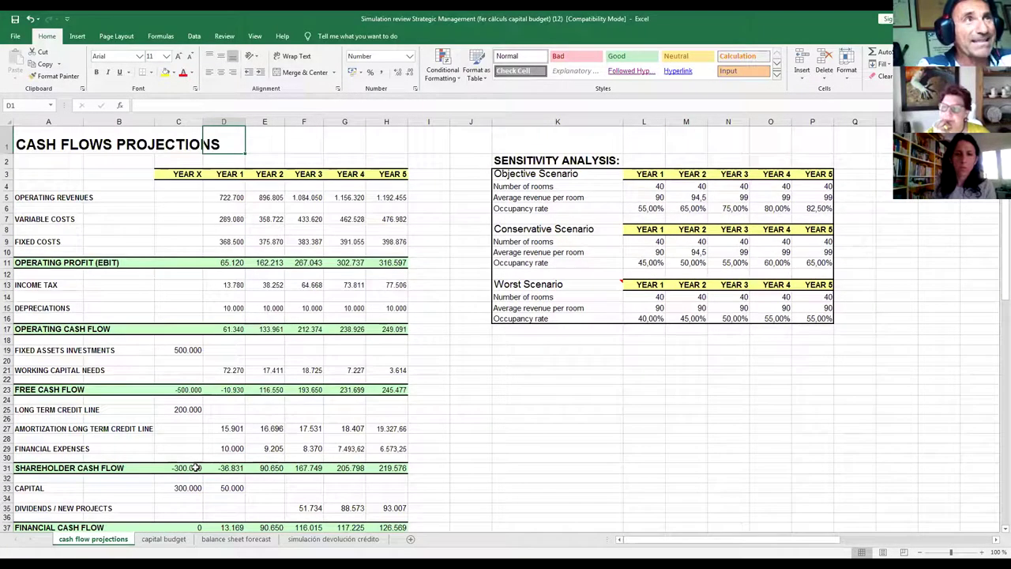
{"action": "key", "text": "Down"}
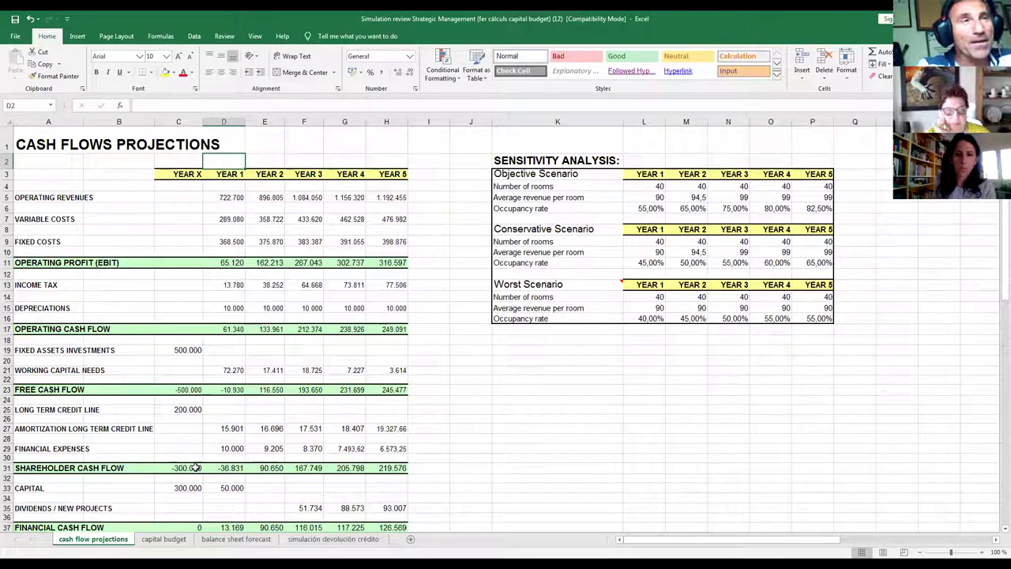
{"action": "key", "text": "Down"}
{"action": "key", "text": "Down"}
{"action": "key", "text": "Down"}
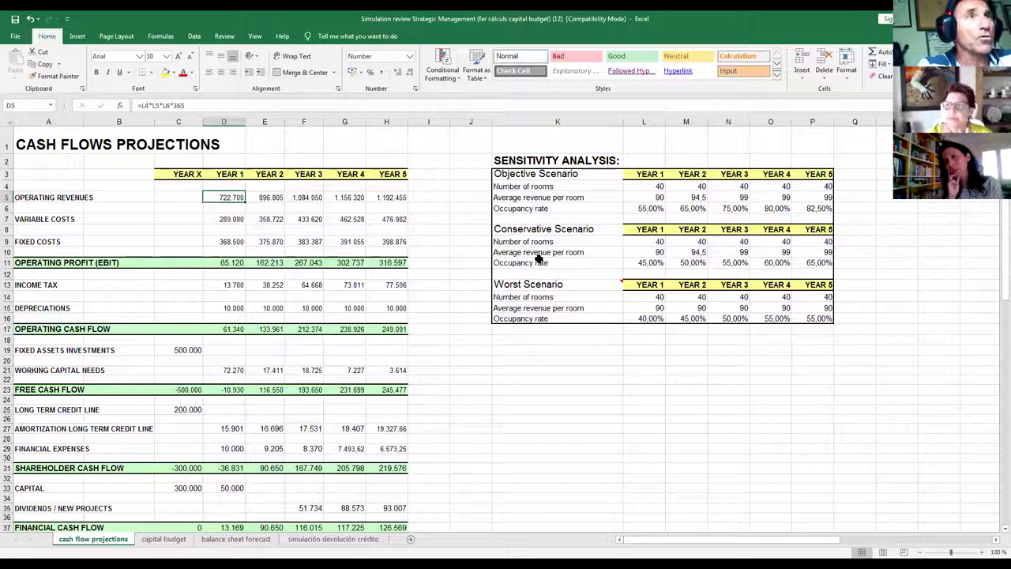
Examine the Conservative Scenario's occupancy rates from Year 1 through Year 5, then return toward the cash flow table.
{"action": "left_click", "coordinate": [646, 243]}
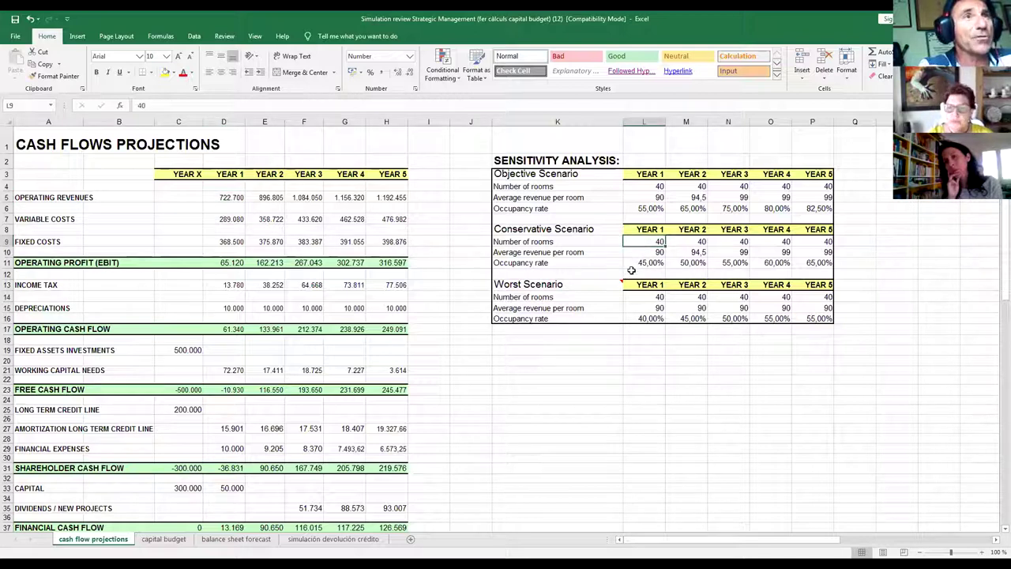
{"action": "key", "text": "Down"}
{"action": "key", "text": "Down"}
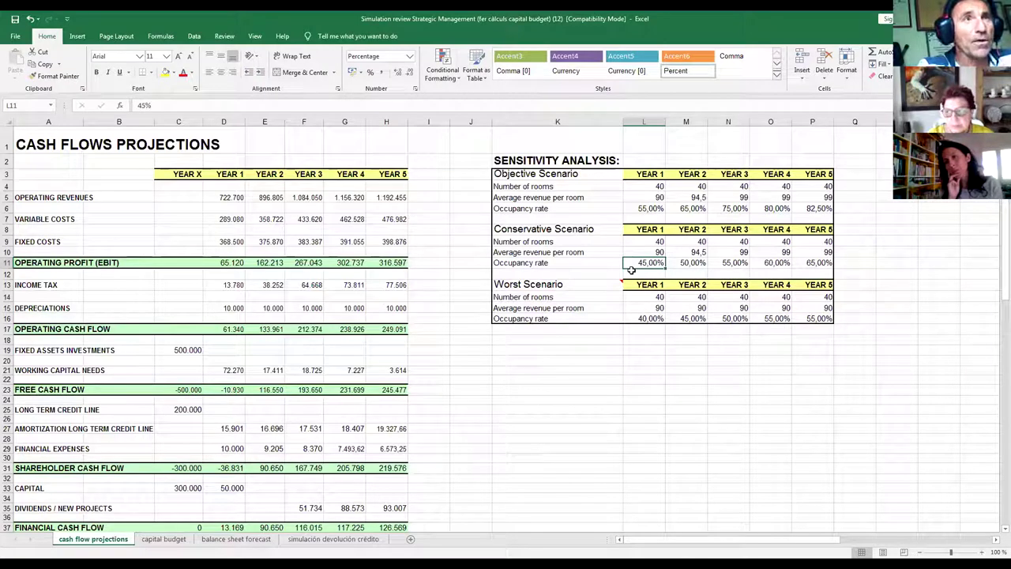
{"action": "key", "text": "Right"}
{"action": "key", "text": "Right"}
{"action": "key", "text": "Right"}
{"action": "key", "text": "Right"}
{"action": "key", "text": "Right"}
{"action": "key", "text": "Left"}
{"action": "key", "text": "Left"}
{"action": "key", "text": "Left"}
{"action": "key", "text": "Left"}
{"action": "key", "text": "Left"}
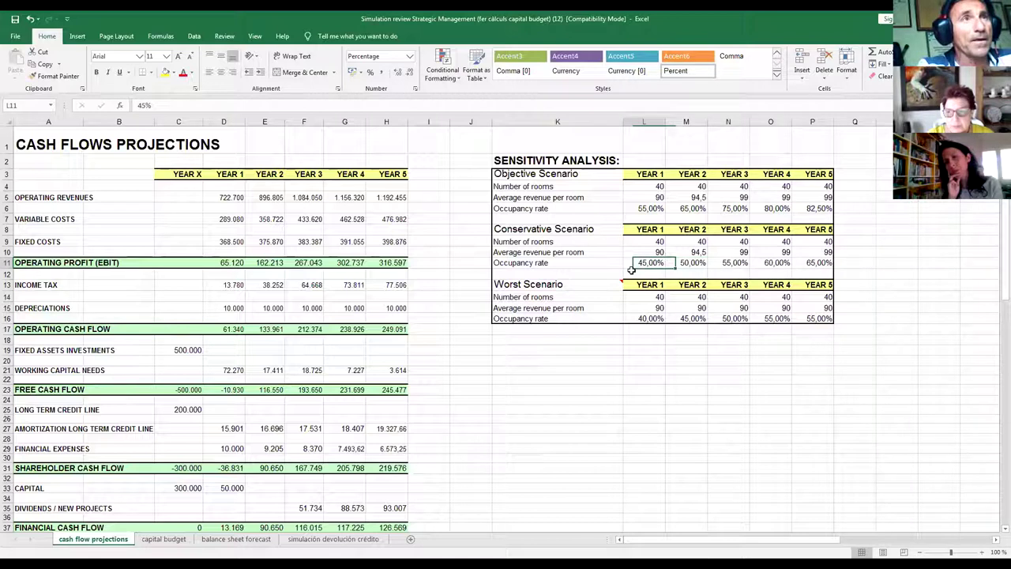
{"action": "key", "text": "Left"}
{"action": "key", "text": "Home"}
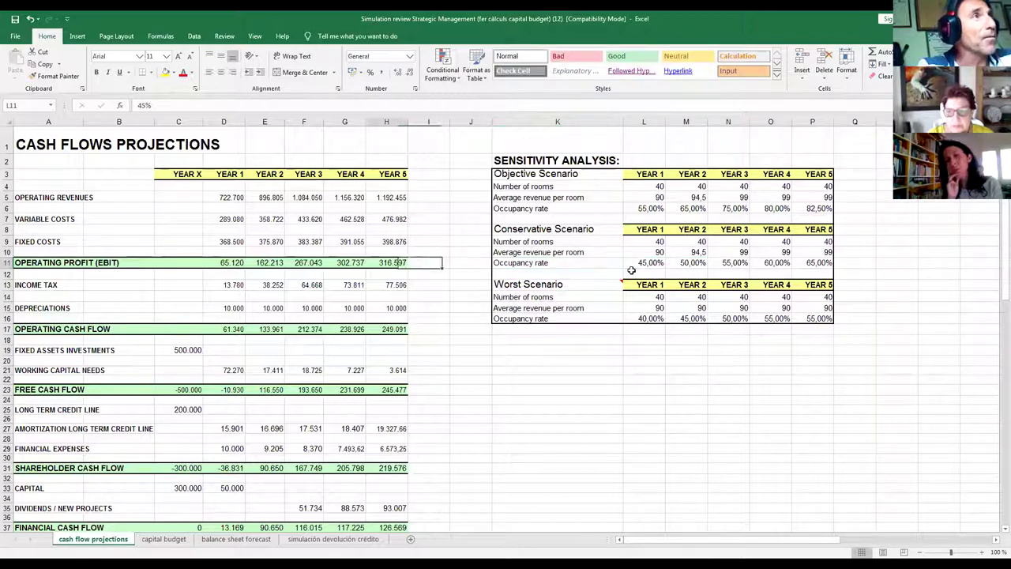
Base Year 1 operating revenues in D5 on the Conservative Scenario with the formula =L9*L10*L11*365.
{"action": "key", "text": "Up"}
{"action": "key", "text": "Up"}
{"action": "key", "text": "Up"}
{"action": "key", "text": "Up"}
{"action": "key", "text": "Up"}
{"action": "key", "text": "Up"}
{"action": "key", "text": "Right"}
{"action": "key", "text": "Right"}
{"action": "key", "text": "Right"}
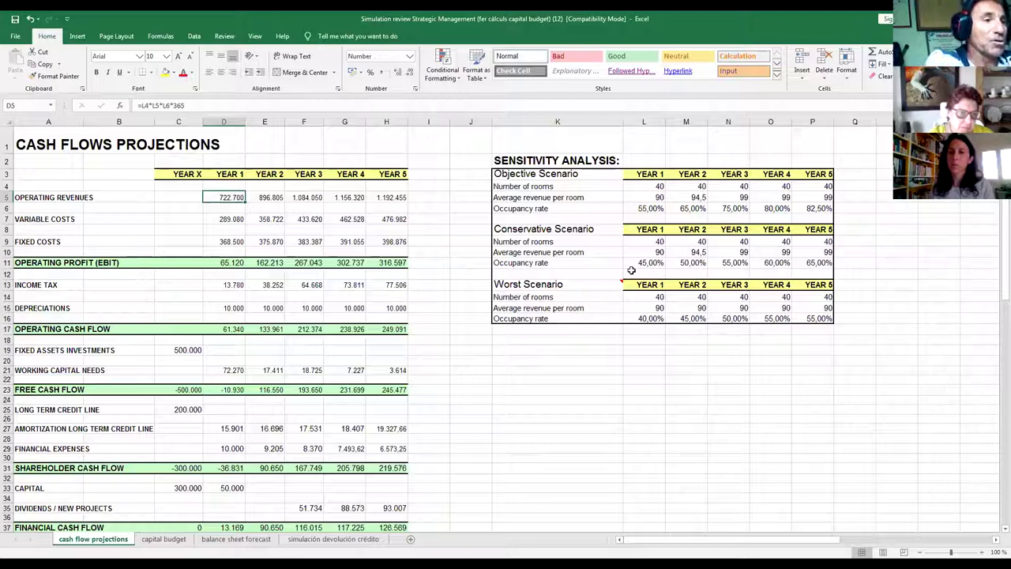
{"action": "type", "text": "="}
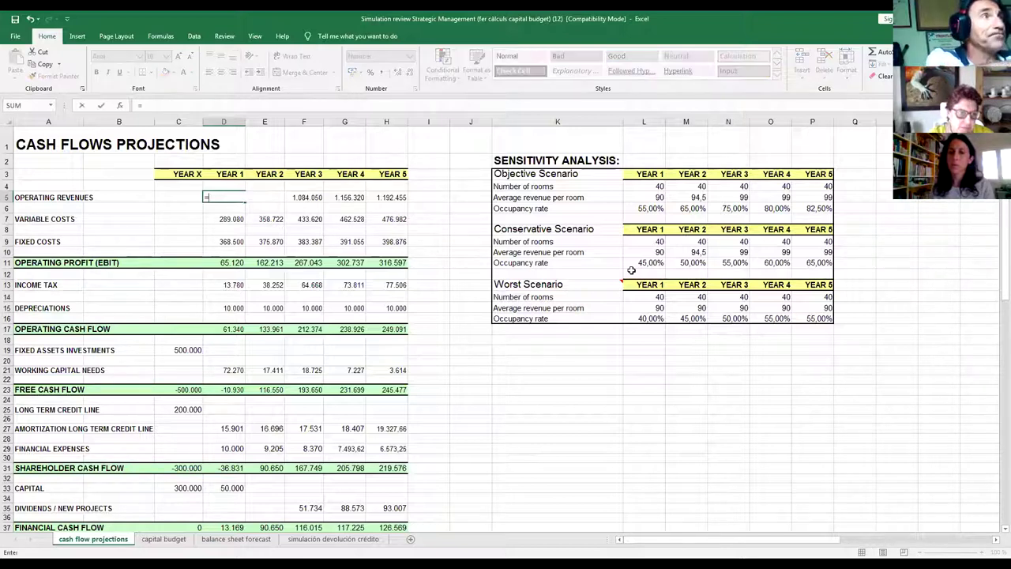
{"action": "left_click", "coordinate": [655, 243]}
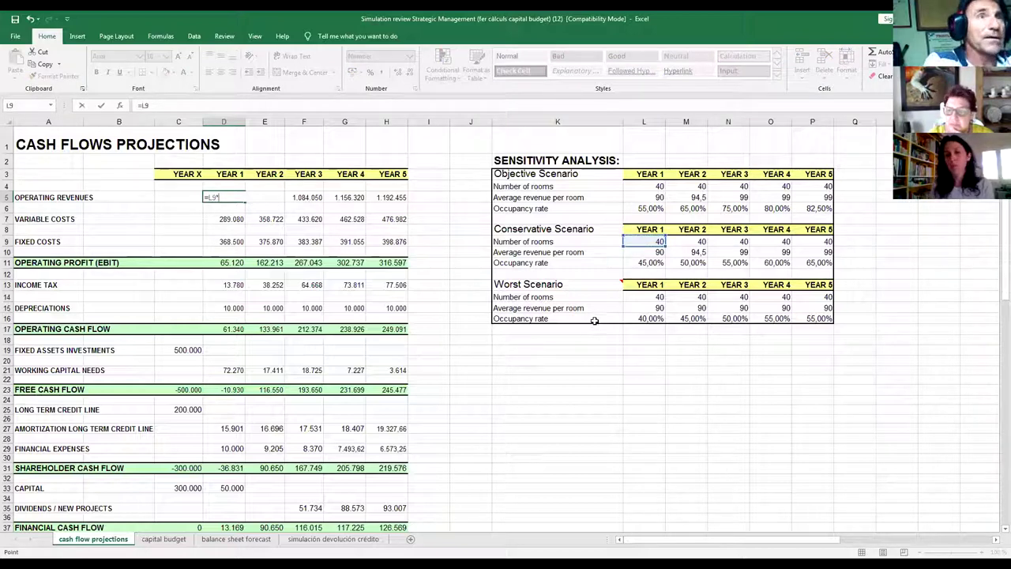
{"action": "type", "text": "*"}
{"action": "left_click", "coordinate": [646, 252]}
{"action": "type", "text": "*"}
{"action": "left_click", "coordinate": [651, 265]}
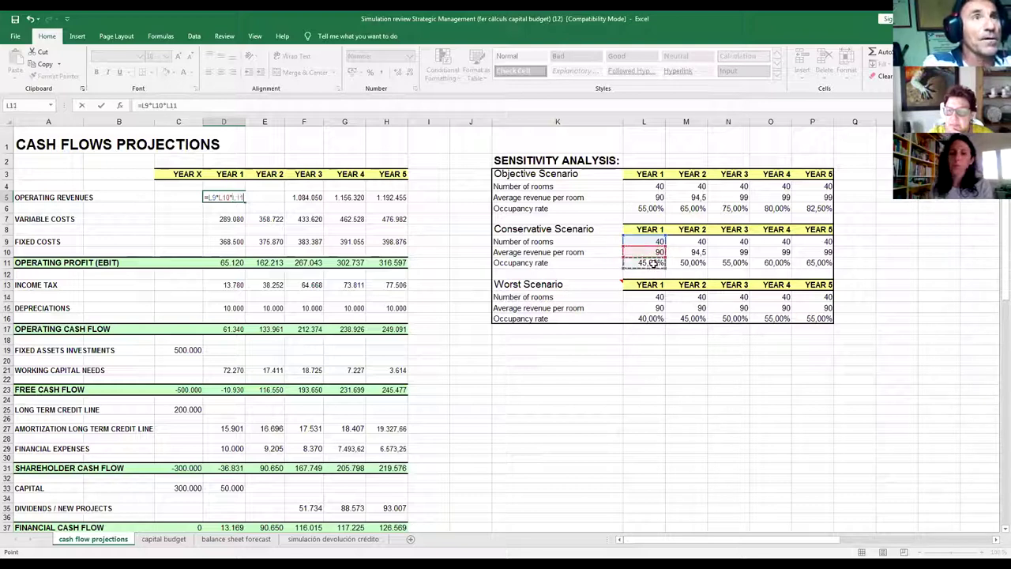
{"action": "type", "text": "*"}
{"action": "type", "text": "365"}
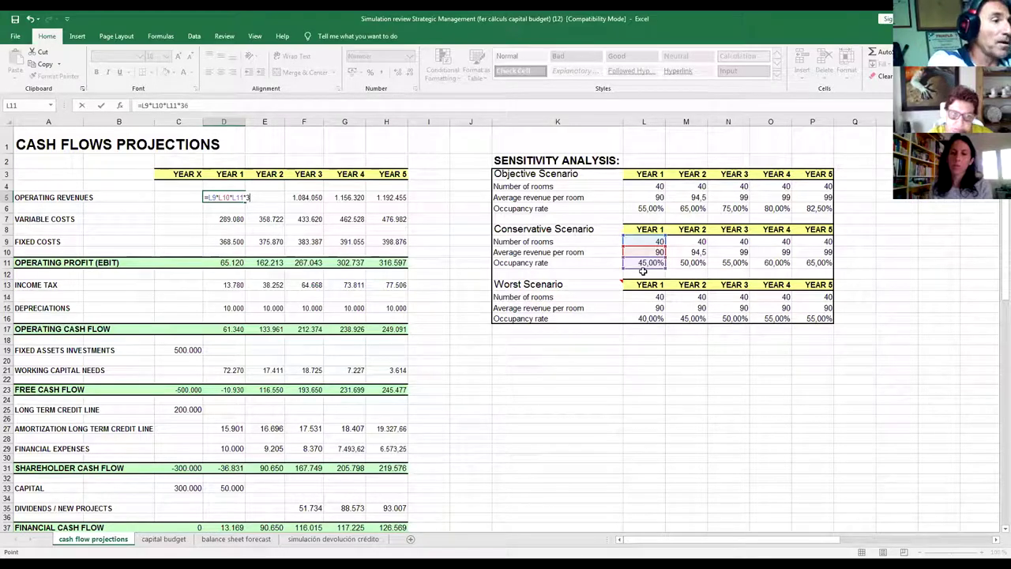
{"action": "key", "text": "ctrl+Return"}
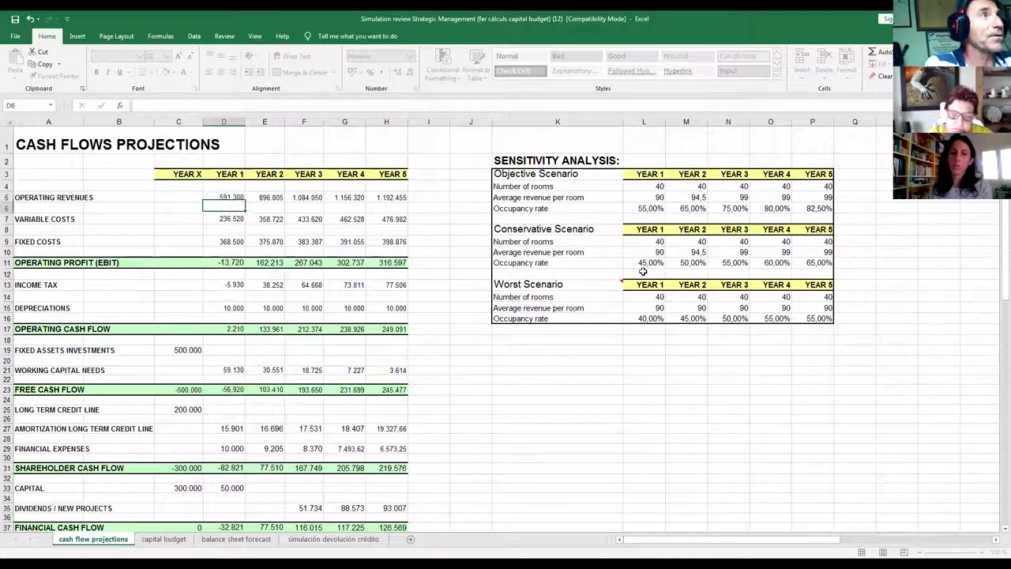
Copy the Year 1 operating revenues formula across Years 2 to 5.
{"action": "key", "text": "ctrl+c"}
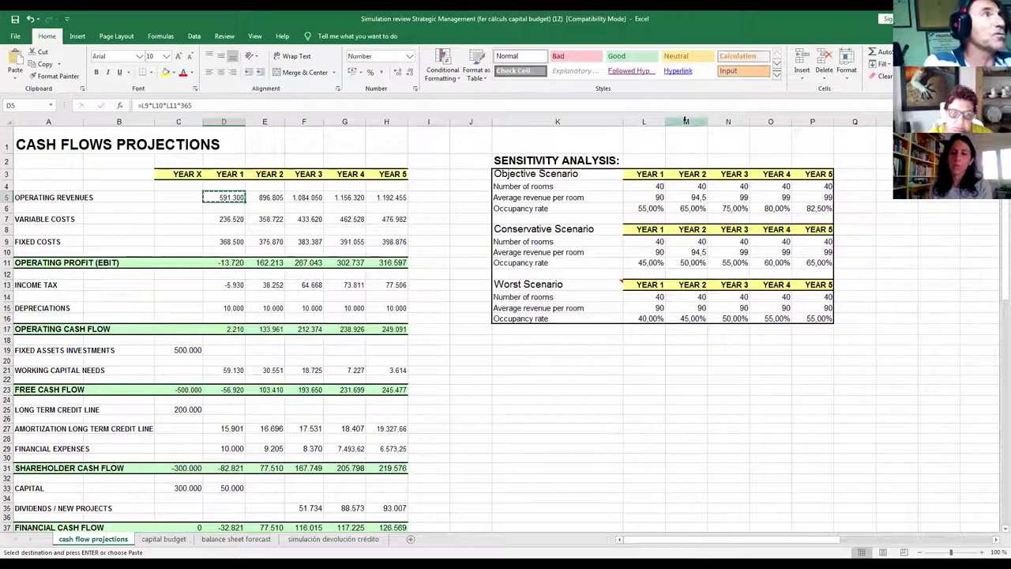
{"action": "left_click_drag", "start_coordinate": [273, 200], "coordinate": [369, 197]}
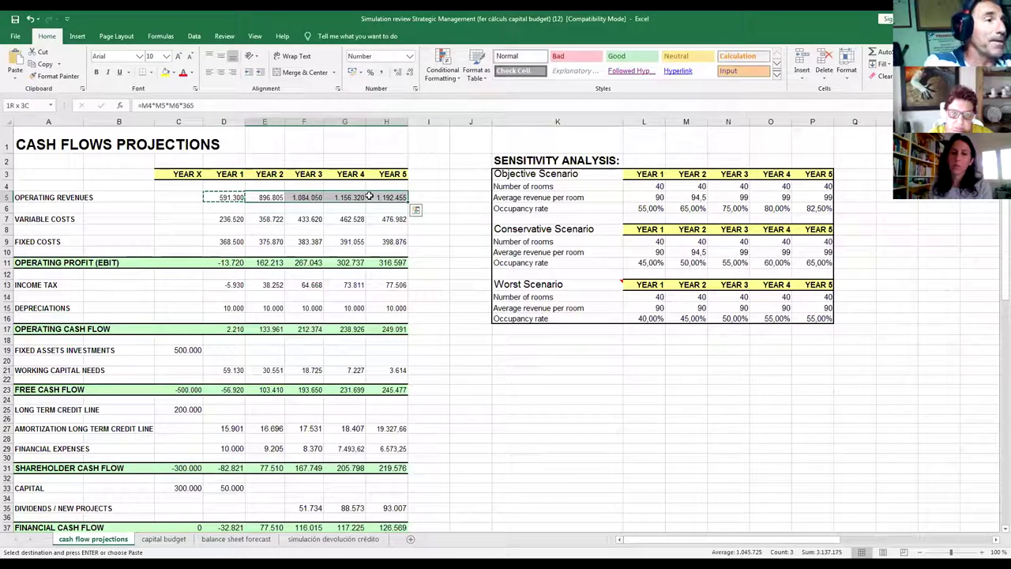
{"action": "key", "text": "ctrl+v"}
{"action": "key", "text": "Escape"}
Examine the operating profit (EBIT) formulas for Year 2 and Year 1 under the Conservative Scenario.
{"action": "key", "text": "Down"}
{"action": "key", "text": "Down"}
{"action": "key", "text": "Down"}
{"action": "key", "text": "Down"}
{"action": "key", "text": "Down"}
{"action": "key", "text": "Down"}
{"action": "key", "text": "Down"}
{"action": "key", "text": "Down"}
{"action": "key", "text": "Down"}
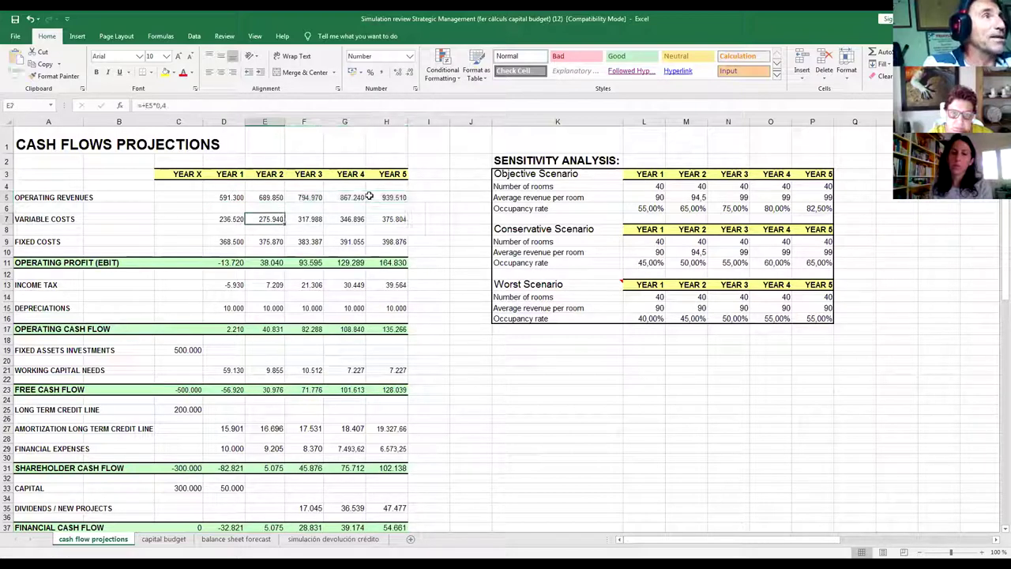
{"action": "key", "text": "Up"}
{"action": "key", "text": "Up"}
{"action": "key", "text": "Up"}
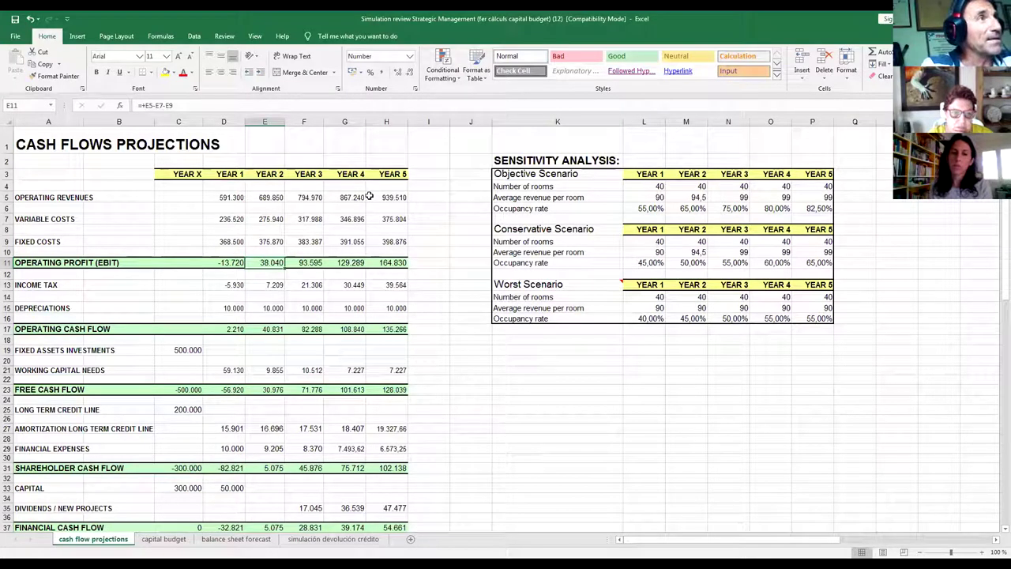
{"action": "key", "text": "Left"}
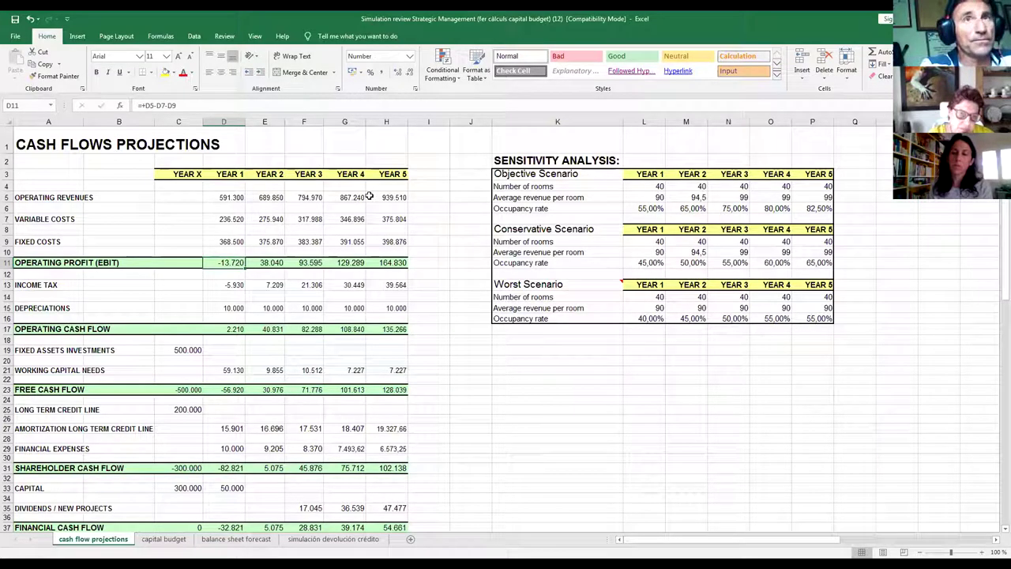
Go down the Year 1 column and examine the free cash flow, shareholder cash flow and financial cash flow.
{"action": "key", "text": "Down"}
{"action": "key", "text": "Down"}
{"action": "key", "text": "Down"}
{"action": "key", "text": "Down"}
{"action": "key", "text": "Down"}
{"action": "key", "text": "Down"}
{"action": "key", "text": "Down"}
{"action": "key", "text": "Down"}
{"action": "key", "text": "Down"}
{"action": "key", "text": "Down"}
{"action": "key", "text": "Down"}
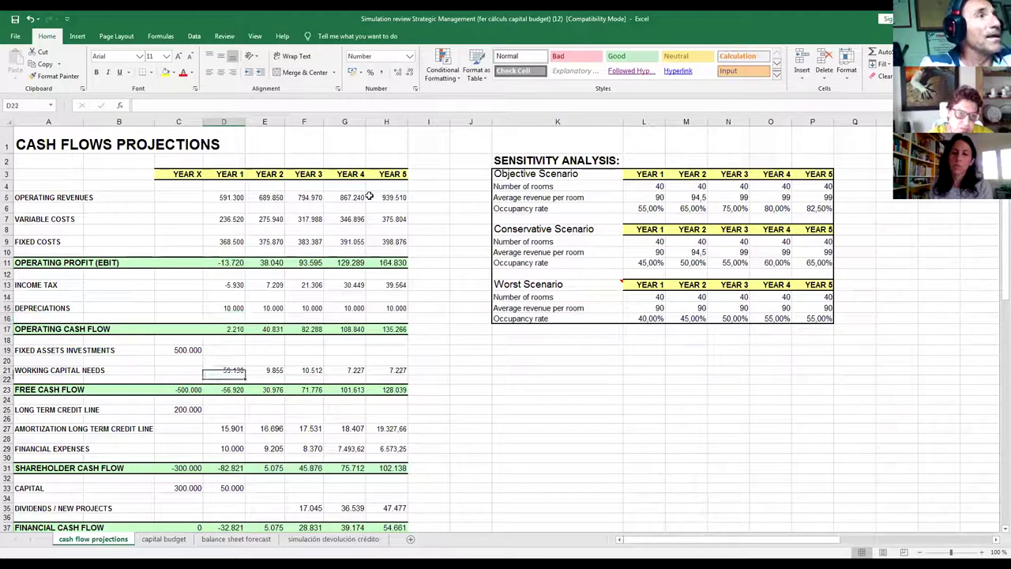
{"action": "key", "text": "Down"}
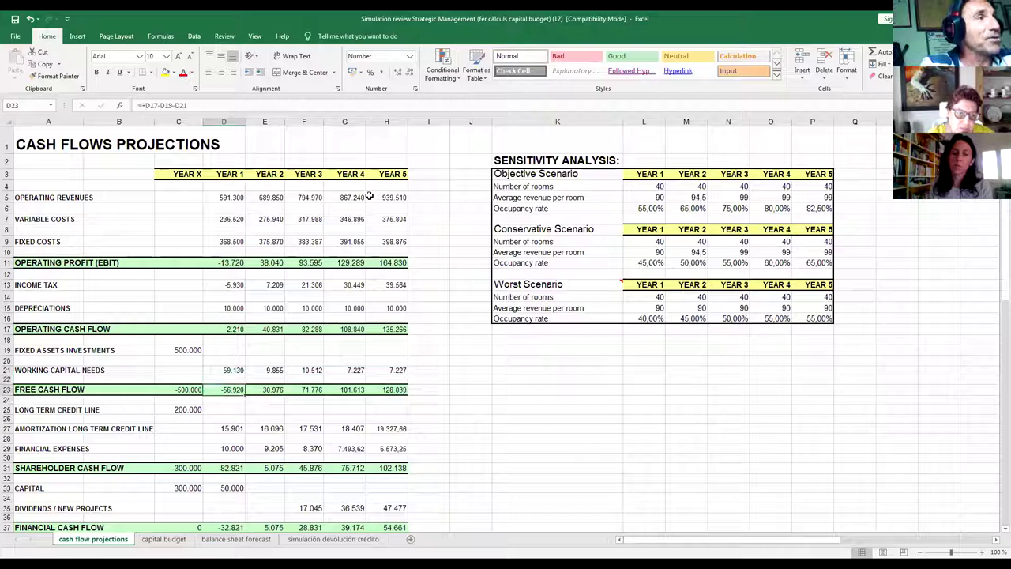
{"action": "key", "text": "Down"}
{"action": "key", "text": "Down"}
{"action": "key", "text": "Down"}
{"action": "key", "text": "Down"}
{"action": "key", "text": "Down"}
{"action": "key", "text": "Down"}
{"action": "key", "text": "Down"}
{"action": "key", "text": "Down"}
{"action": "key", "text": "Down"}
{"action": "key", "text": "Down"}
{"action": "key", "text": "Down"}
{"action": "key", "text": "Down"}
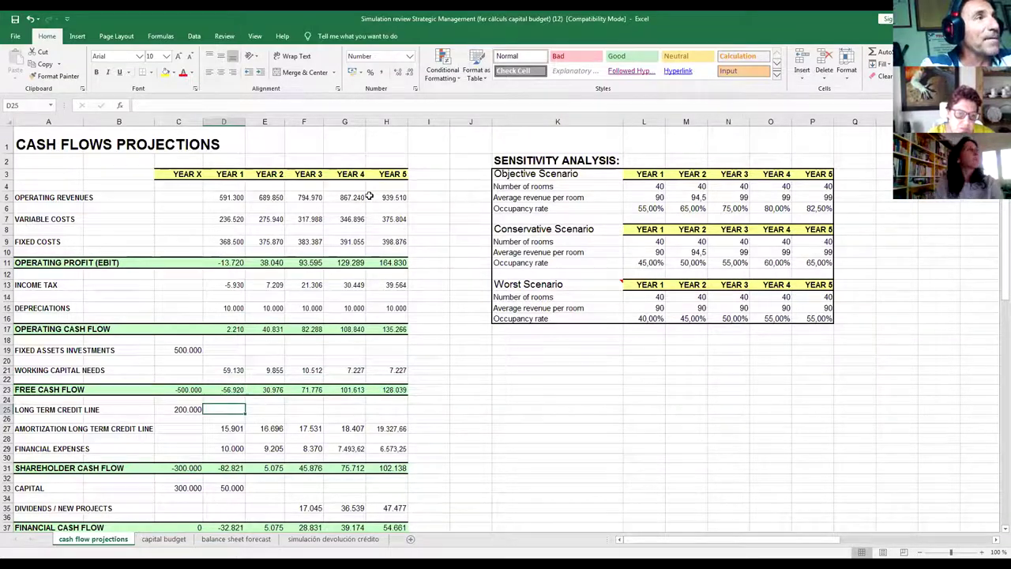
{"action": "key", "text": "Down"}
{"action": "key", "text": "Down"}
Set the Year 1 capital contribution in D33 to 90000 and check the financial cash flow beneath it.
{"action": "key", "text": "Up"}
{"action": "key", "text": "Up"}
{"action": "key", "text": "Up"}
{"action": "key", "text": "Up"}
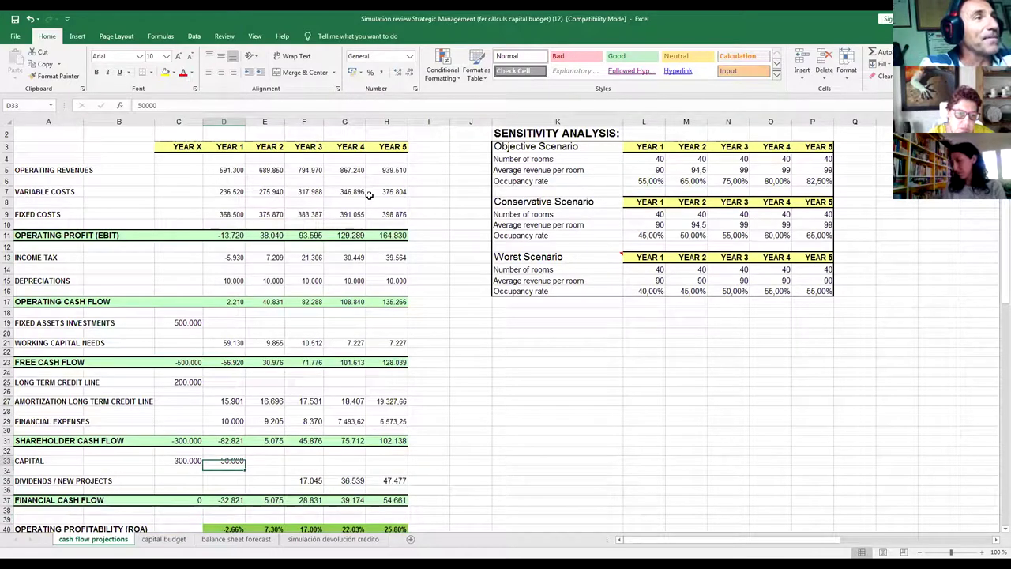
{"action": "key", "text": "ctrl+v"}
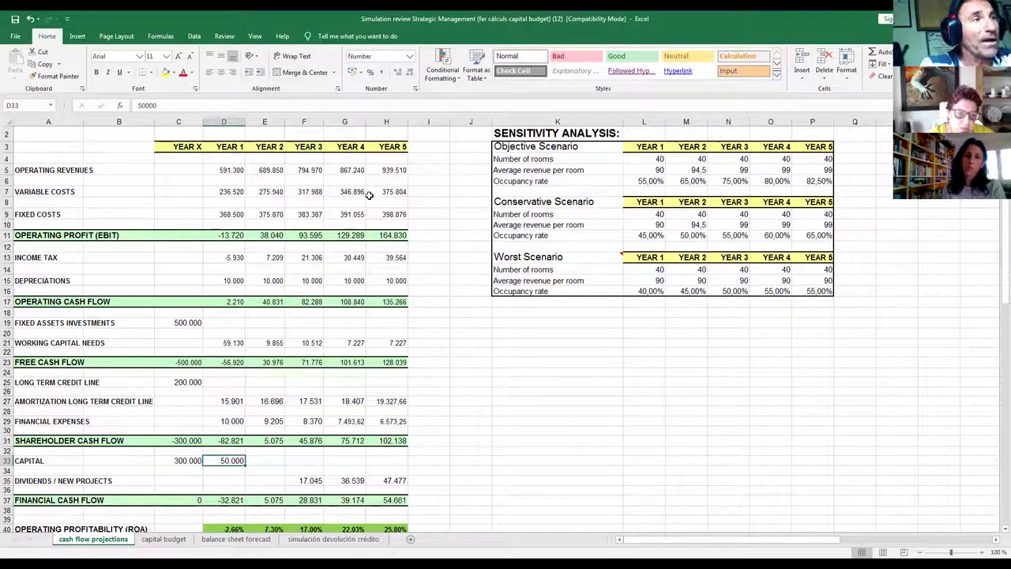
{"action": "type", "text": "9"}
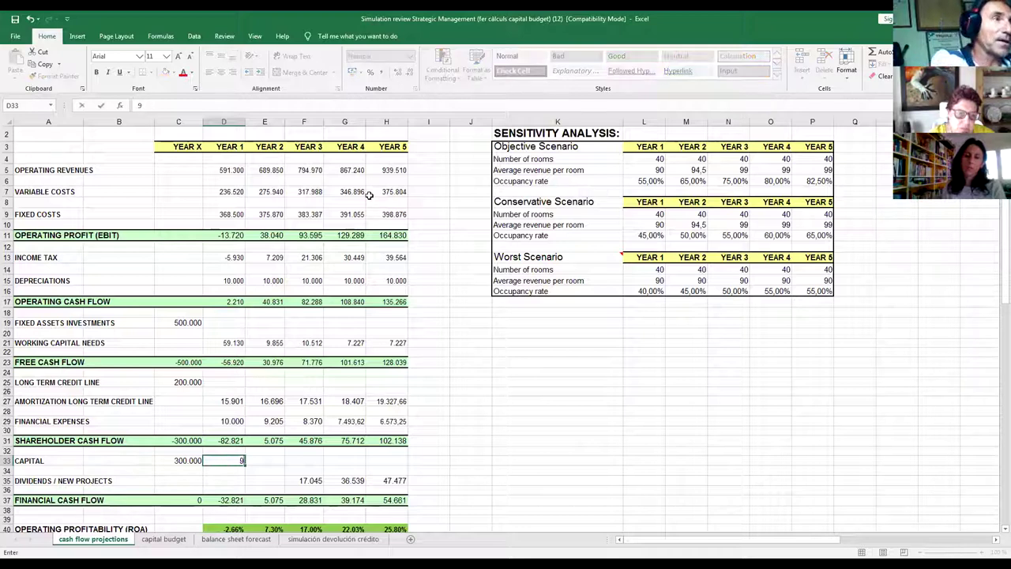
{"action": "type", "text": "0000"}
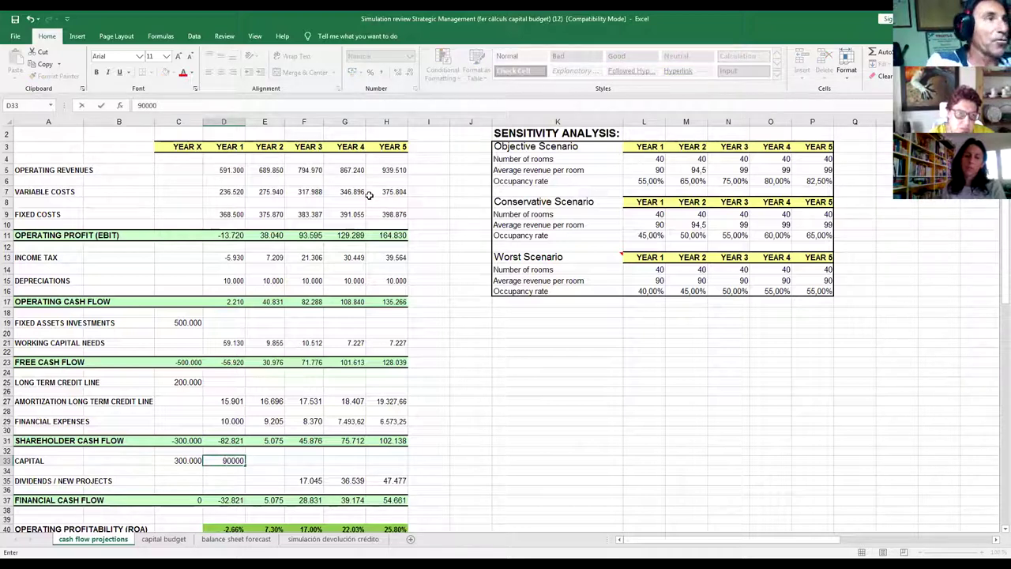
{"action": "key", "text": "Return"}
{"action": "key", "text": "Up"}
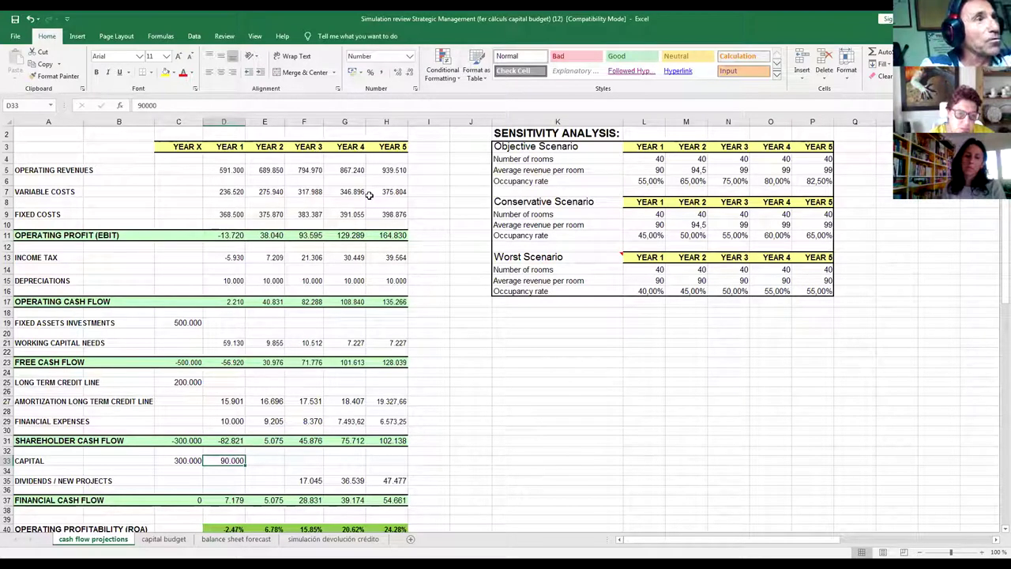
{"action": "key", "text": "Down"}
{"action": "key", "text": "Down"}
{"action": "key", "text": "Up"}
{"action": "key", "text": "Up"}
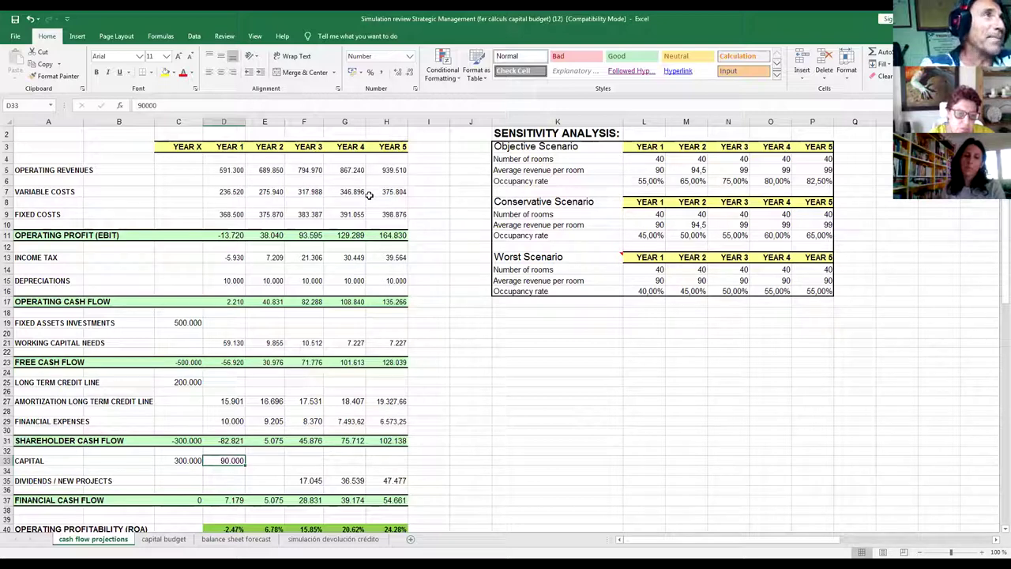
Check Year 1 operating profit, then open the balance sheet forecast and examine equity funds and capital through Year 5.
{"action": "left_click", "coordinate": [242, 236]}
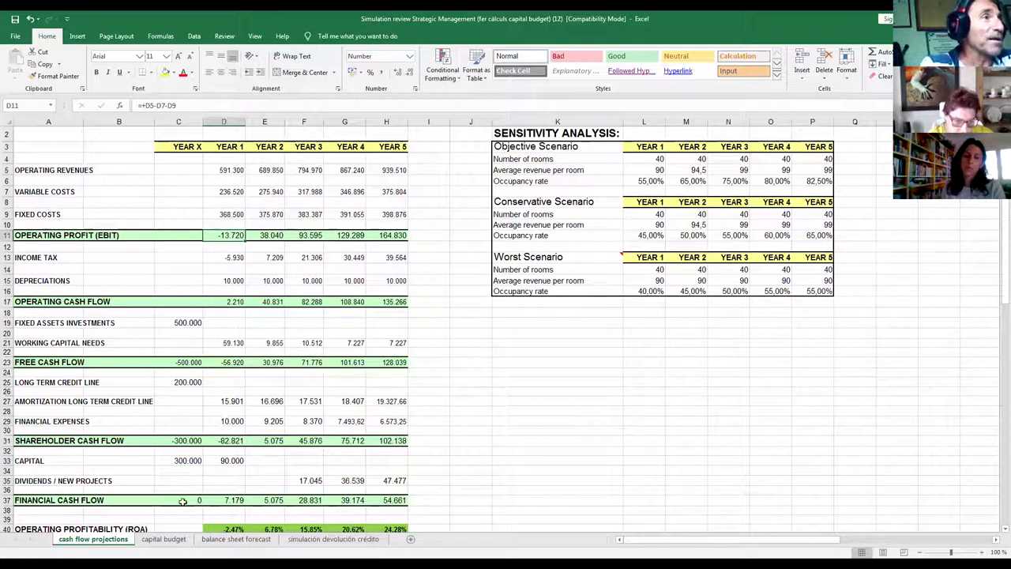
{"action": "left_click", "coordinate": [229, 540]}
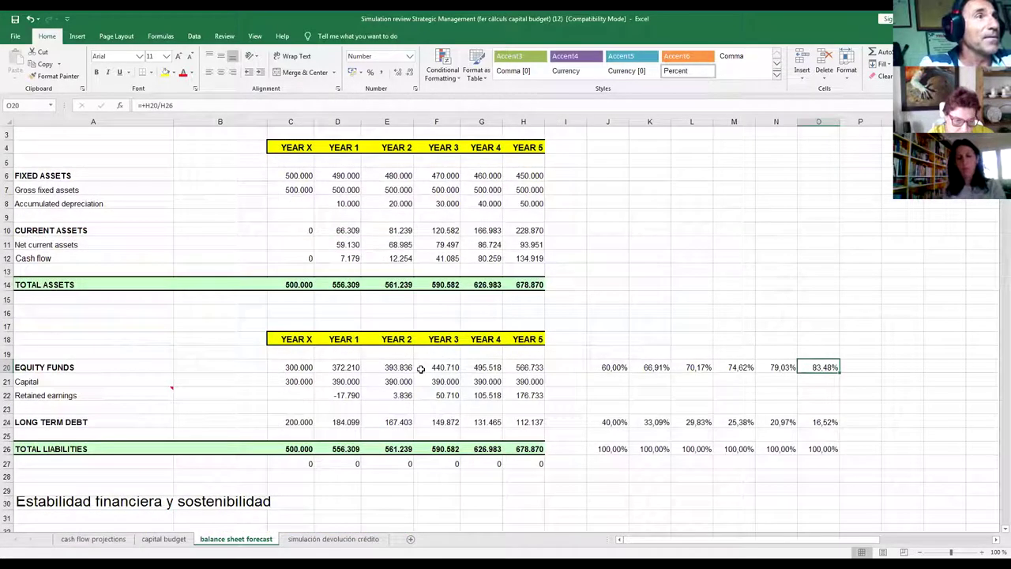
{"action": "left_click", "coordinate": [431, 368]}
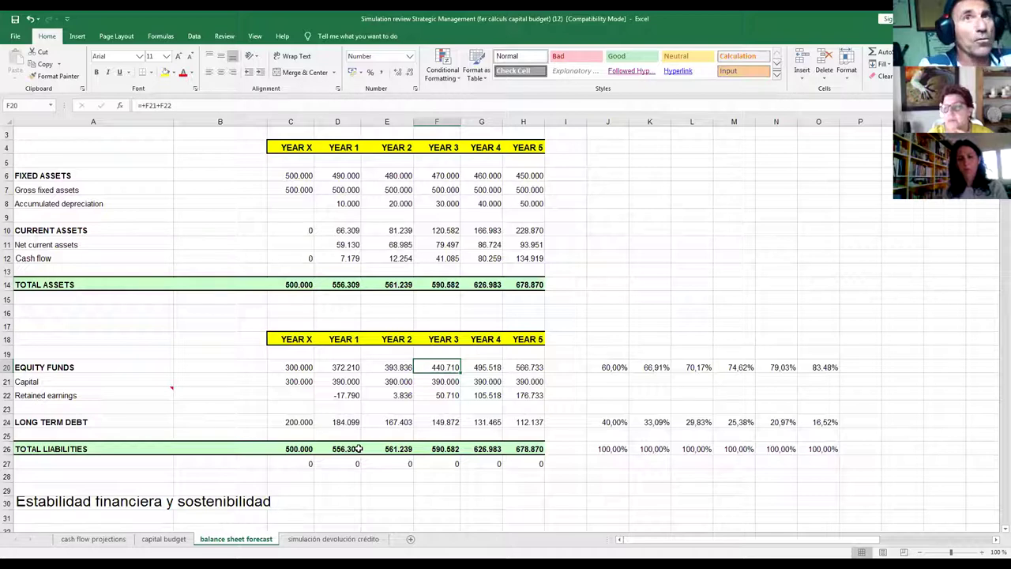
{"action": "key", "text": "Left"}
{"action": "key", "text": "Left"}
{"action": "key", "text": "Left"}
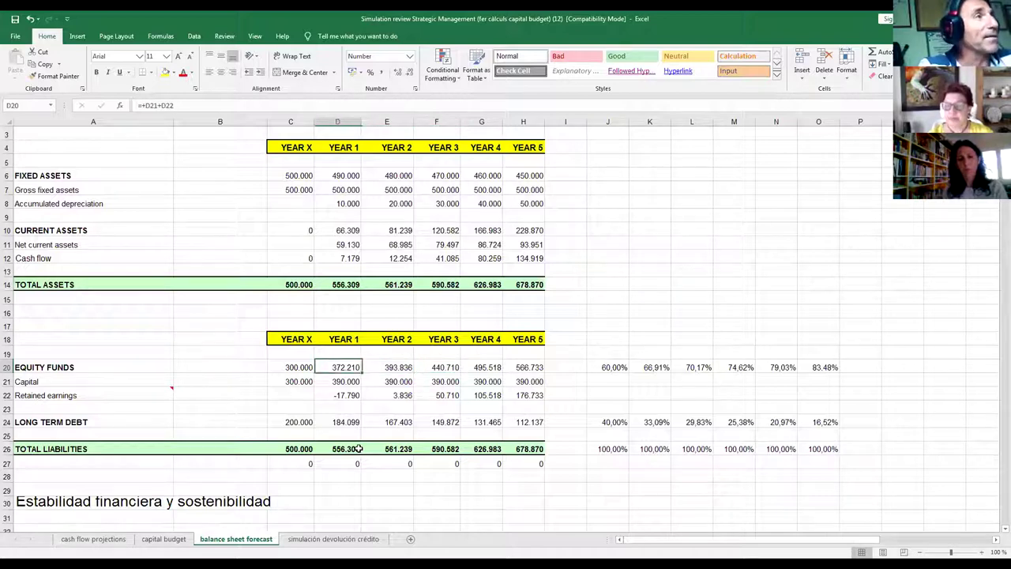
{"action": "key", "text": "Down"}
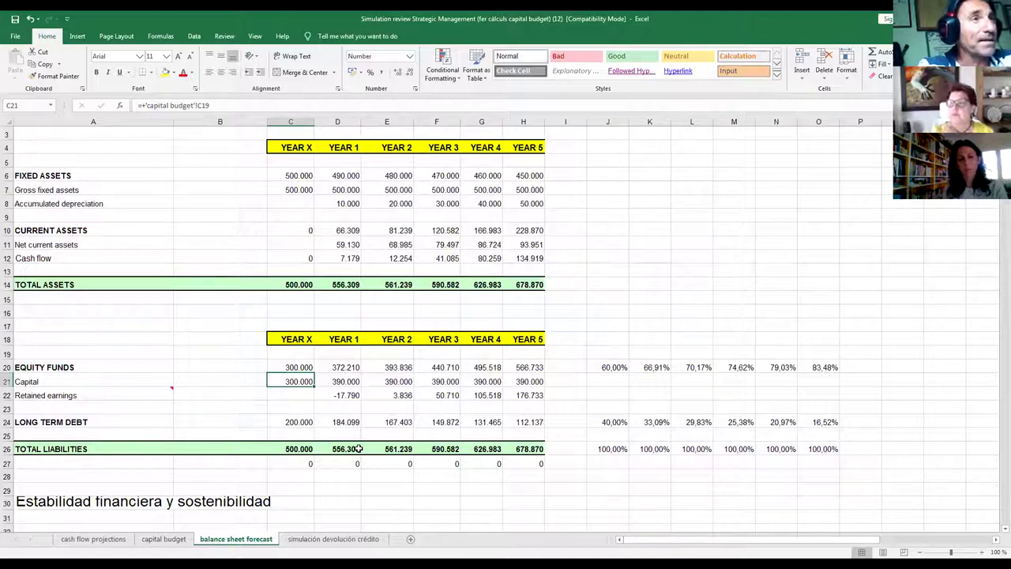
{"action": "key", "text": "Right"}
{"action": "key", "text": "Right"}
{"action": "key", "text": "Right"}
{"action": "key", "text": "Right"}
{"action": "key", "text": "Right"}
{"action": "key", "text": "Up"}
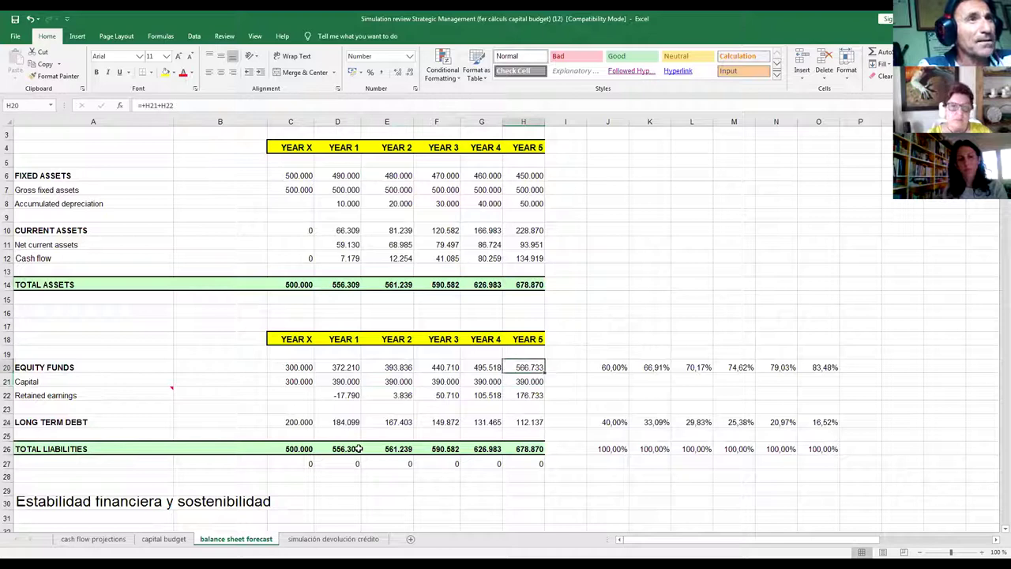
Examine the equity funds percentages of total liabilities from Year X through Year 5.
{"action": "key", "text": "Right"}
{"action": "key", "text": "Right"}
{"action": "key", "text": "Right"}
{"action": "key", "text": "Right"}
{"action": "key", "text": "Right"}
{"action": "key", "text": "Right"}
{"action": "key", "text": "Right"}
{"action": "key", "text": "Left"}
{"action": "key", "text": "Left"}
{"action": "key", "text": "Left"}
{"action": "key", "text": "Left"}
{"action": "key", "text": "Left"}
{"action": "key", "text": "Right"}
{"action": "key", "text": "Right"}
{"action": "key", "text": "Right"}
{"action": "key", "text": "Right"}
{"action": "key", "text": "Right"}
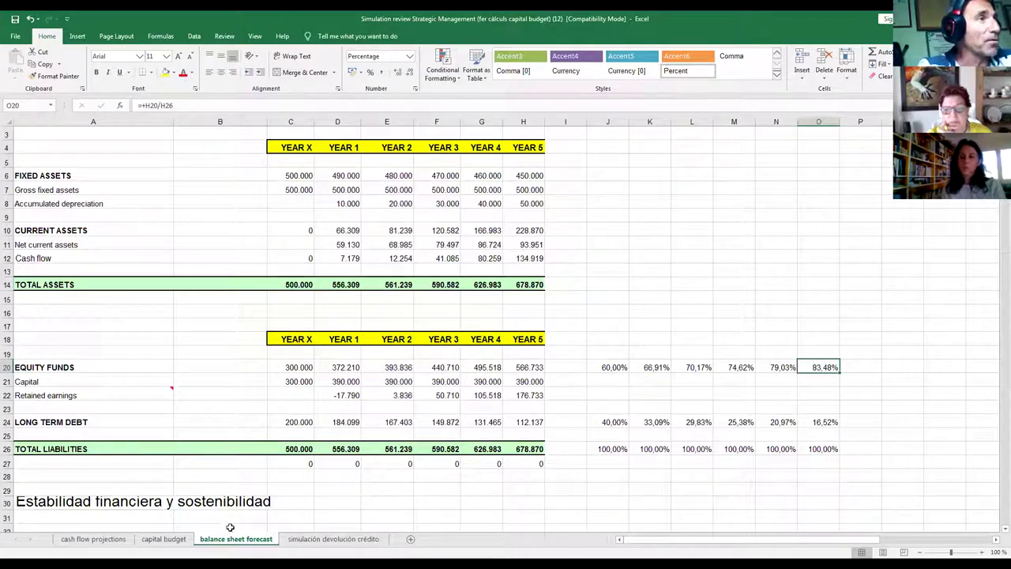
Return to the cash flow projections and examine operating profitability (ROA) from Year 1 through Year 5.
{"action": "left_click", "coordinate": [118, 539]}
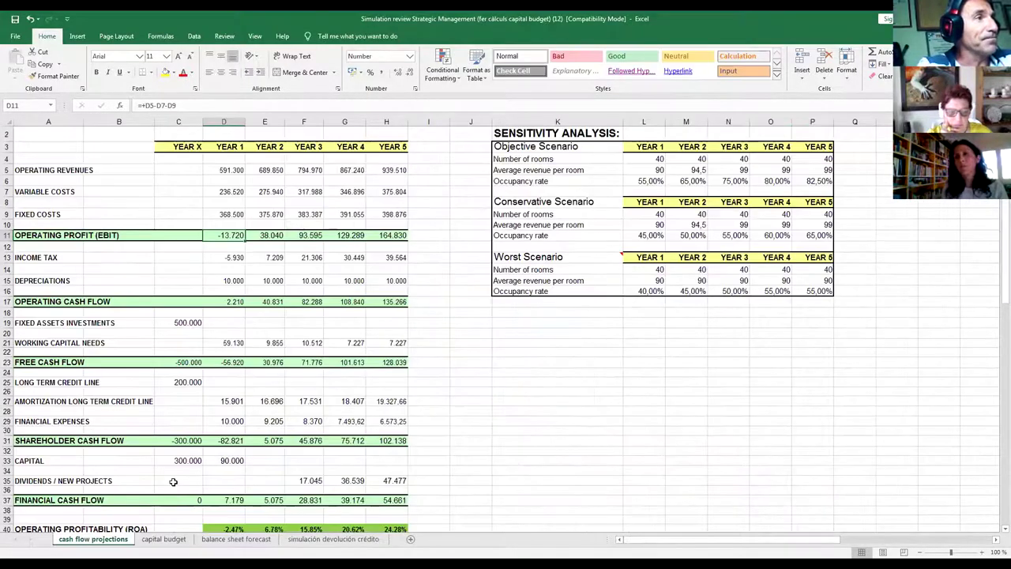
{"action": "left_click", "coordinate": [173, 481]}
{"action": "key", "text": "Down"}
{"action": "key", "text": "Down"}
{"action": "key", "text": "Down"}
{"action": "key", "text": "Down"}
{"action": "key", "text": "Down"}
{"action": "key", "text": "Down"}
{"action": "key", "text": "Down"}
{"action": "key", "text": "Down"}
{"action": "key", "text": "Down"}
{"action": "key", "text": "Down"}
{"action": "key", "text": "Down"}
{"action": "key", "text": "Down"}
{"action": "key", "text": "Down"}
{"action": "key", "text": "Down"}
{"action": "key", "text": "Down"}
{"action": "key", "text": "Up"}
{"action": "key", "text": "Up"}
{"action": "key", "text": "Up"}
{"action": "key", "text": "Up"}
{"action": "key", "text": "Up"}
{"action": "key", "text": "Up"}
{"action": "key", "text": "Up"}
{"action": "key", "text": "Up"}
{"action": "key", "text": "Up"}
{"action": "key", "text": "Up"}
{"action": "key", "text": "Right"}
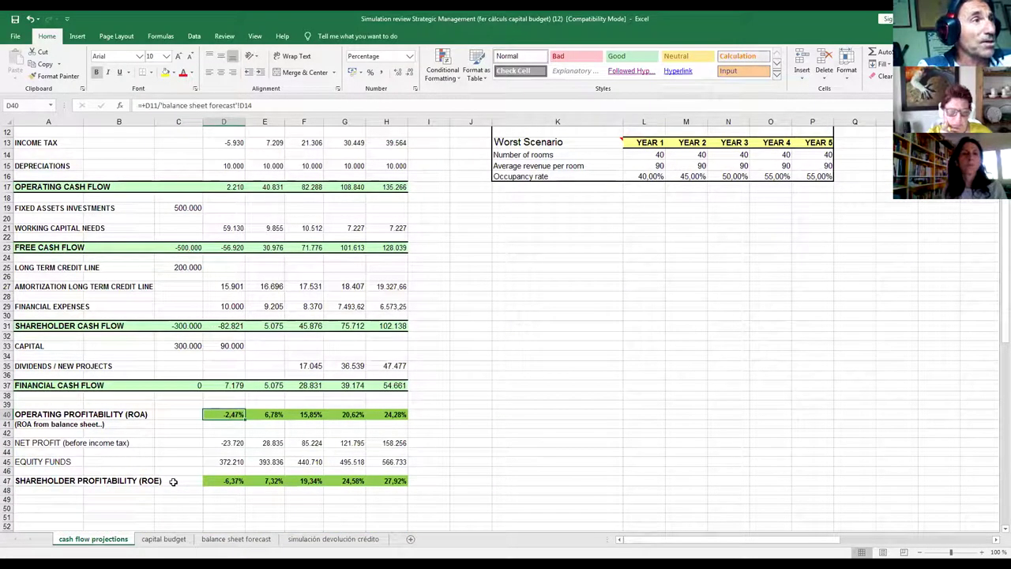
{"action": "key", "text": "Right"}
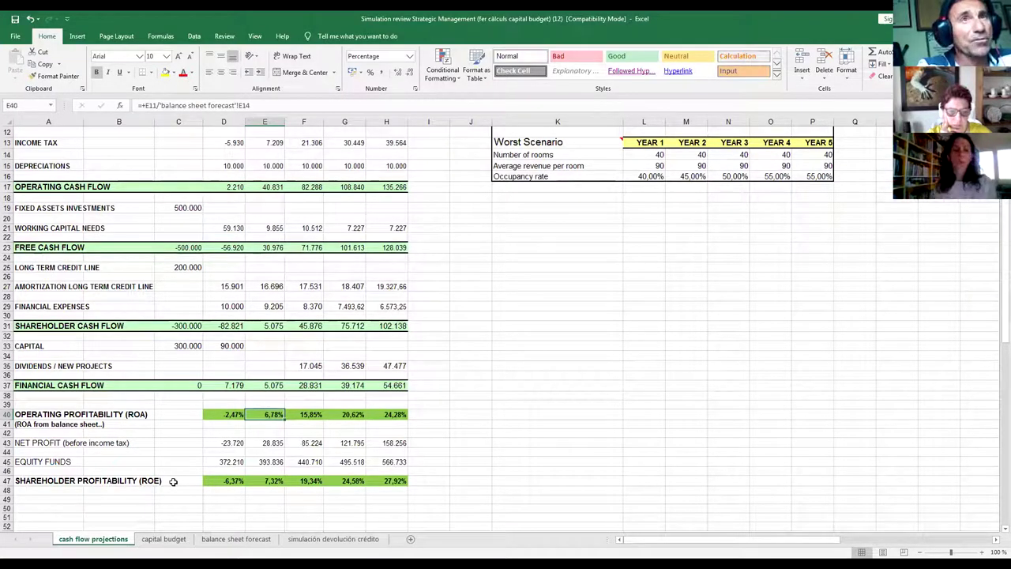
{"action": "key", "text": "Right"}
{"action": "key", "text": "Right"}
{"action": "key", "text": "shift+Right"}
{"action": "key", "text": "Right"}
Review the cash flow projections from operating profitability back up through the Year 5 cash flows to the yearly headings.
{"action": "key", "text": "Up"}
{"action": "key", "text": "Up"}
{"action": "key", "text": "Up"}
{"action": "key", "text": "Up"}
{"action": "key", "text": "Up"}
{"action": "key", "text": "Up"}
{"action": "key", "text": "Up"}
{"action": "key", "text": "Up"}
{"action": "key", "text": "Up"}
{"action": "key", "text": "Up"}
{"action": "key", "text": "Up"}
{"action": "key", "text": "Up"}
{"action": "key", "text": "Up"}
{"action": "key", "text": "Up"}
{"action": "key", "text": "Up"}
{"action": "key", "text": "Up"}
{"action": "key", "text": "Up"}
{"action": "key", "text": "Up"}
{"action": "key", "text": "Up"}
{"action": "key", "text": "Up"}
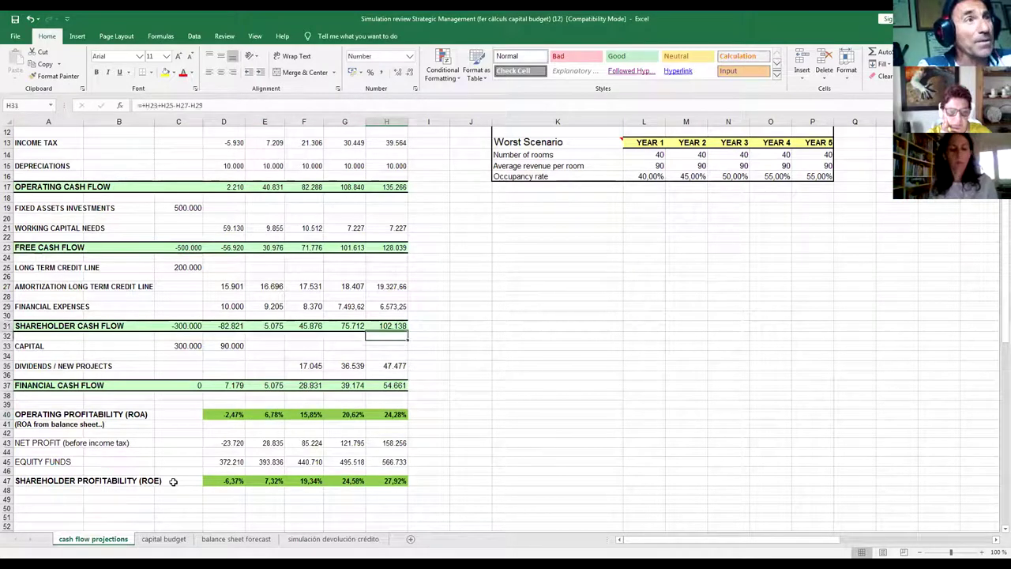
{"action": "key", "text": "Up"}
{"action": "key", "text": "Up"}
{"action": "key", "text": "Up"}
{"action": "key", "text": "Up"}
{"action": "key", "text": "Up"}
{"action": "key", "text": "Up"}
{"action": "key", "text": "Up"}
{"action": "key", "text": "Up"}
{"action": "key", "text": "Up"}
{"action": "key", "text": "Up"}
{"action": "key", "text": "Up"}
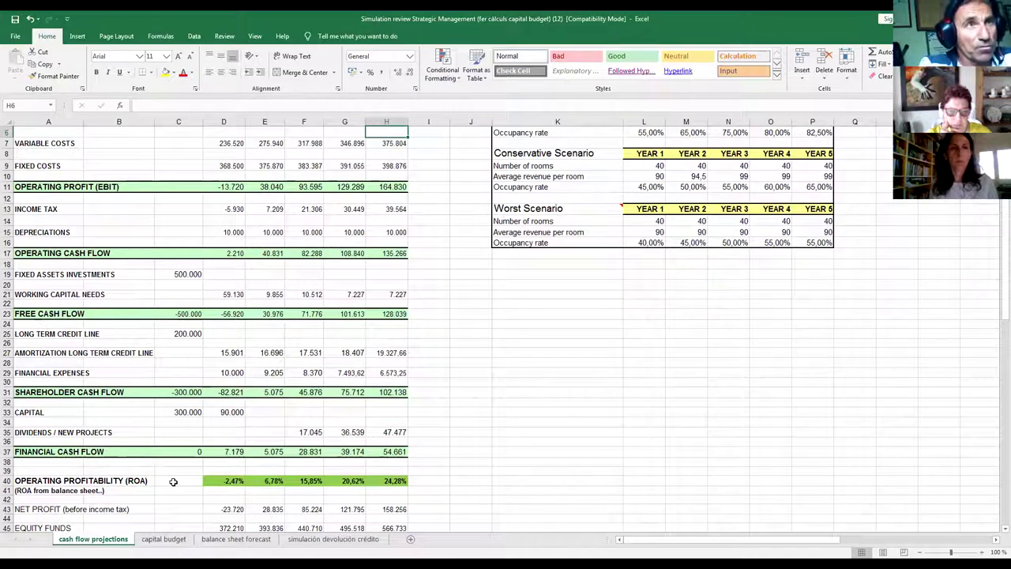
{"action": "key", "text": "Up"}
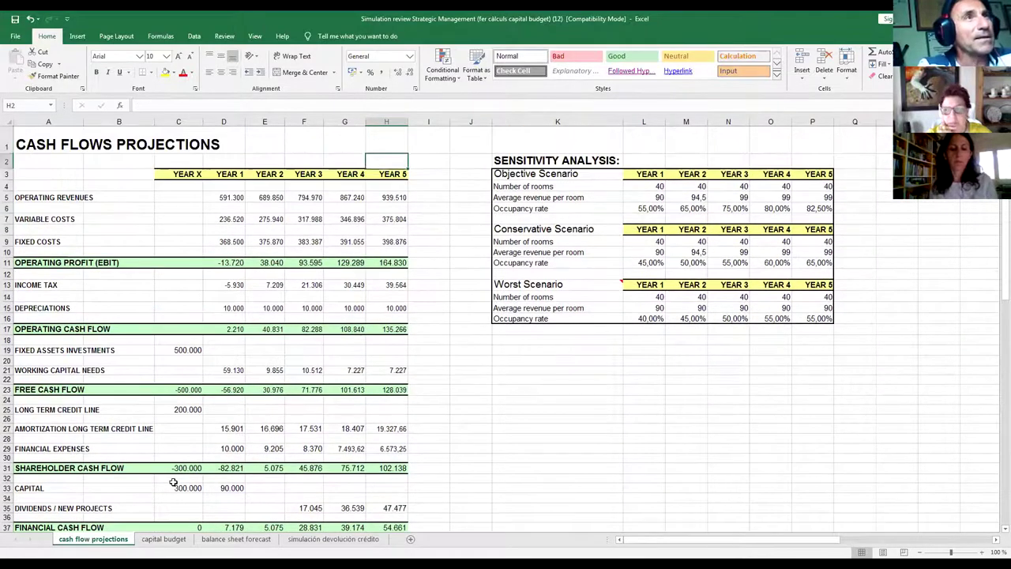
Examine Year 5 cash flows down to working capital needs, then inspect operating revenues from Year 5 back to Year 1.
{"action": "key", "text": "Down"}
{"action": "key", "text": "Down"}
{"action": "key", "text": "Down"}
{"action": "key", "text": "Down"}
{"action": "key", "text": "Down"}
{"action": "key", "text": "Down"}
{"action": "key", "text": "Down"}
{"action": "key", "text": "Down"}
{"action": "key", "text": "Down"}
{"action": "key", "text": "Down"}
{"action": "key", "text": "Down"}
{"action": "key", "text": "Down"}
{"action": "key", "text": "Down"}
{"action": "key", "text": "Down"}
{"action": "key", "text": "Down"}
{"action": "key", "text": "Down"}
{"action": "key", "text": "Up"}
{"action": "key", "text": "Up"}
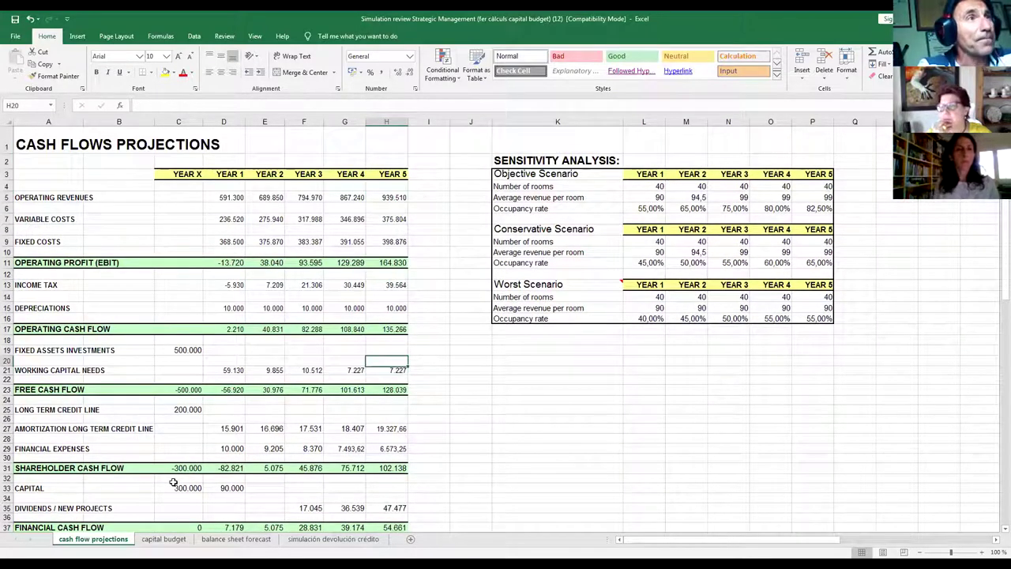
{"action": "key", "text": "Up"}
{"action": "key", "text": "Up"}
{"action": "key", "text": "Up"}
{"action": "key", "text": "Up"}
{"action": "key", "text": "Up"}
{"action": "key", "text": "Up"}
{"action": "key", "text": "Up"}
{"action": "key", "text": "Up"}
{"action": "key", "text": "Up"}
{"action": "key", "text": "Up"}
{"action": "key", "text": "Up"}
{"action": "key", "text": "Up"}
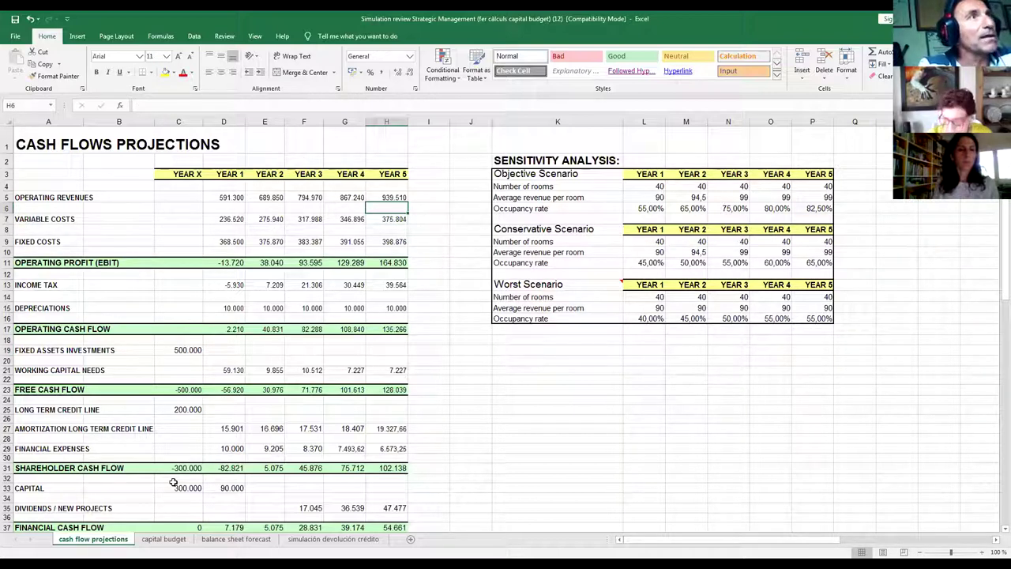
{"action": "key", "text": "Up"}
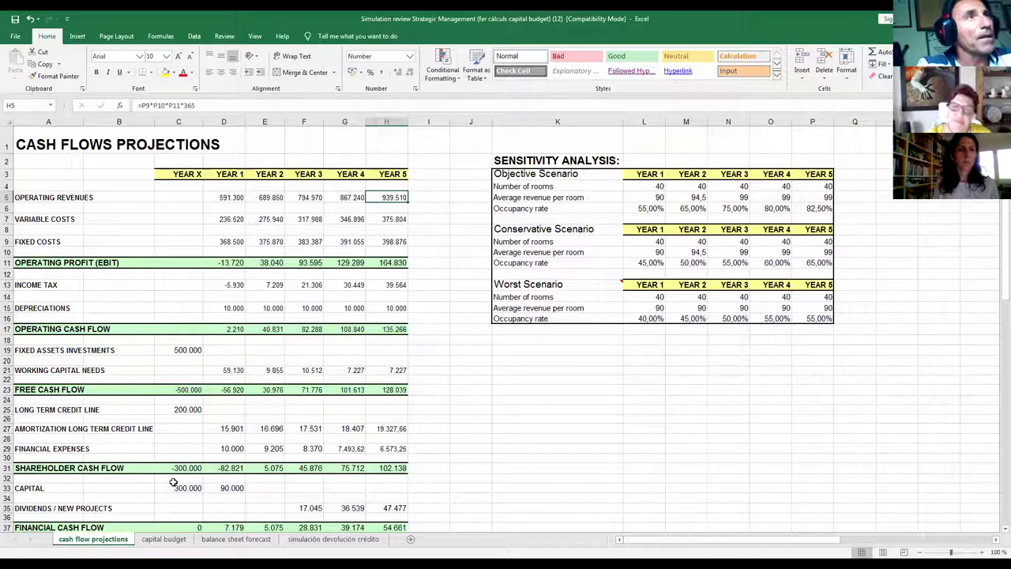
{"action": "key", "text": "Left"}
{"action": "key", "text": "Left"}
{"action": "key", "text": "Left"}
{"action": "key", "text": "Left"}
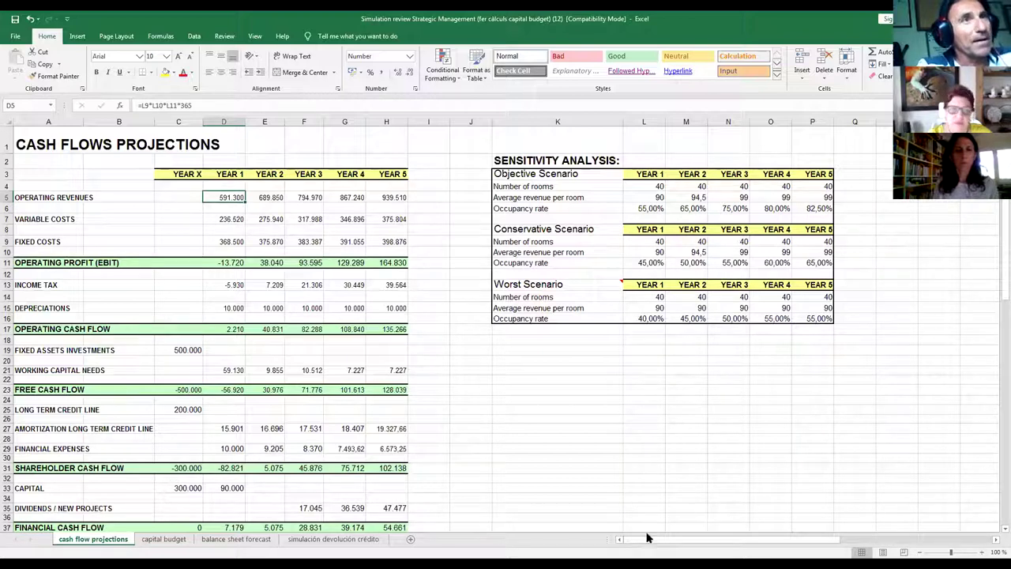
Base Year 1 operating revenues in D5 on the Worst Scenario with the formula =L14*L15*L16*365.
{"action": "left_click", "coordinate": [660, 318]}
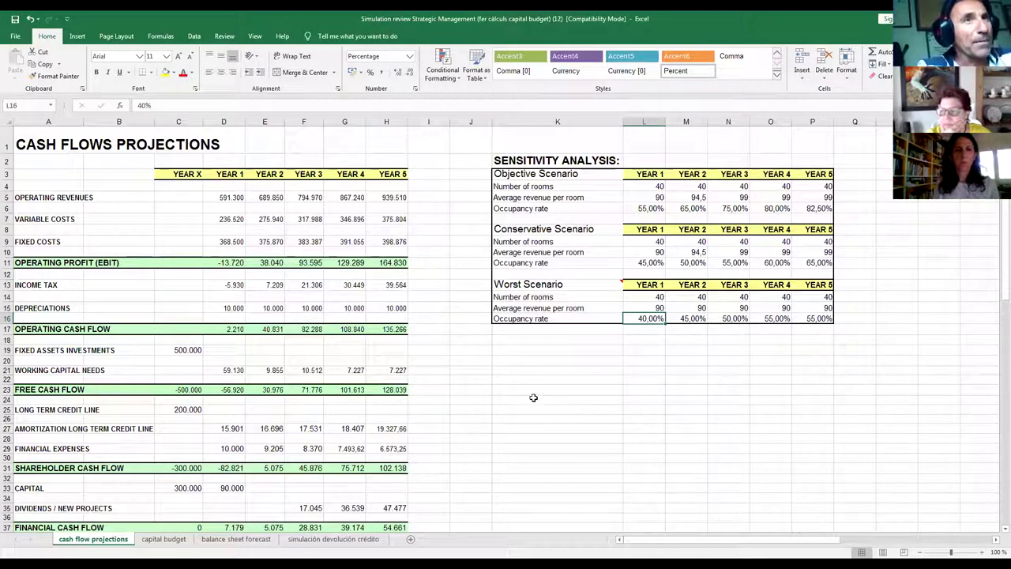
{"action": "left_click", "coordinate": [237, 197]}
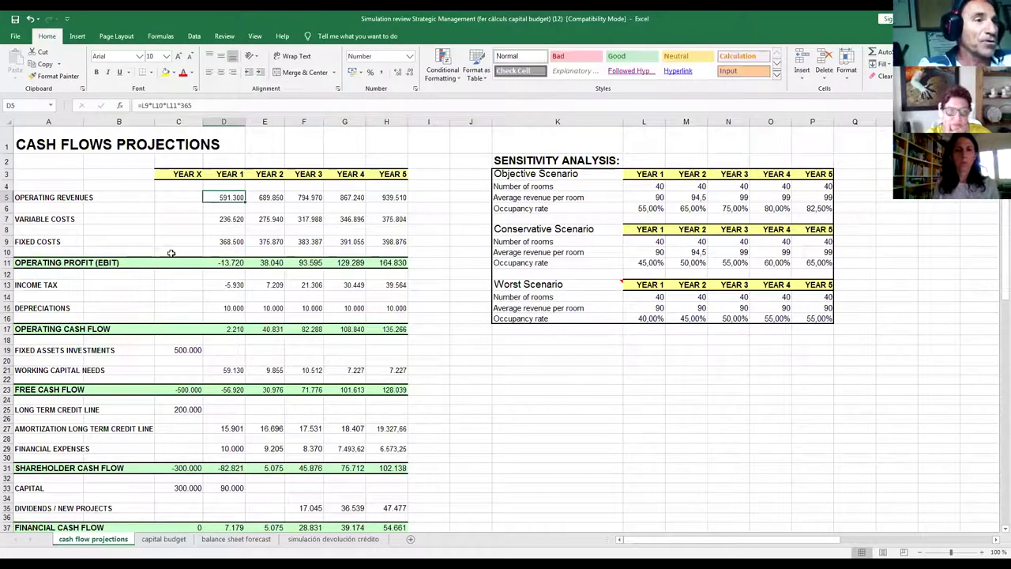
{"action": "type", "text": "="}
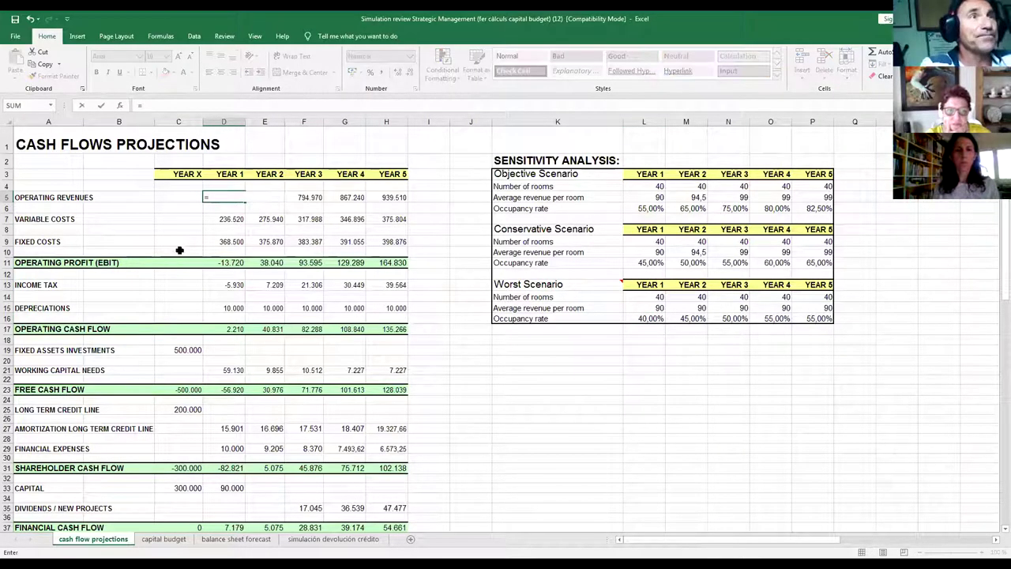
{"action": "left_click", "coordinate": [655, 298]}
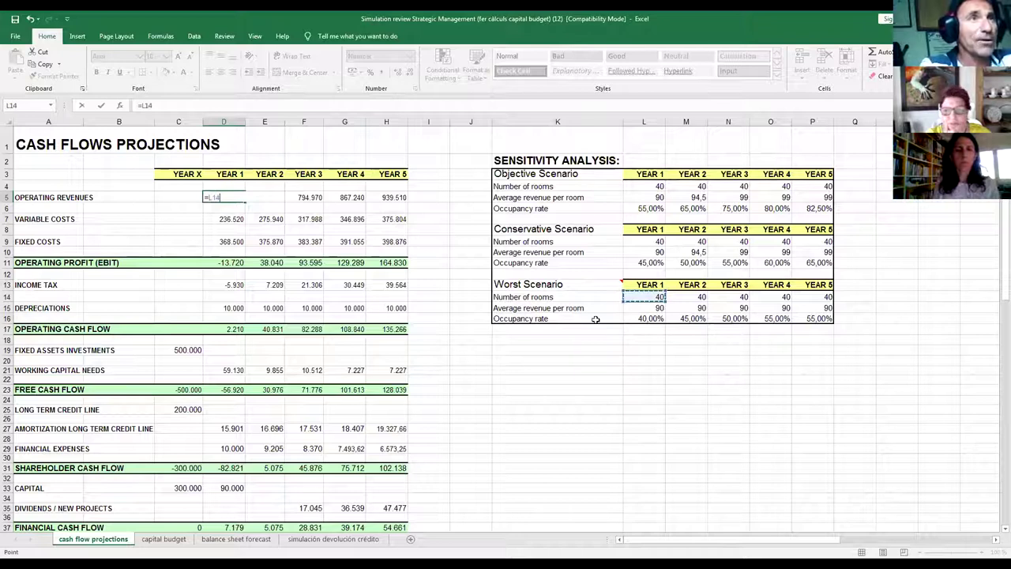
{"action": "type", "text": "*"}
{"action": "left_click", "coordinate": [651, 308]}
{"action": "type", "text": "*"}
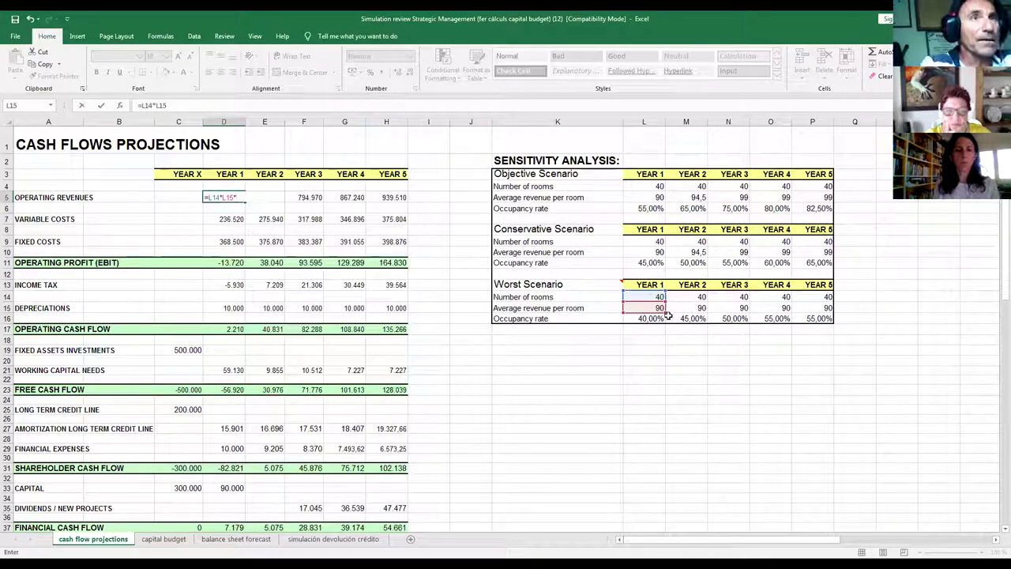
{"action": "left_click", "coordinate": [653, 318]}
{"action": "type", "text": "*36"}
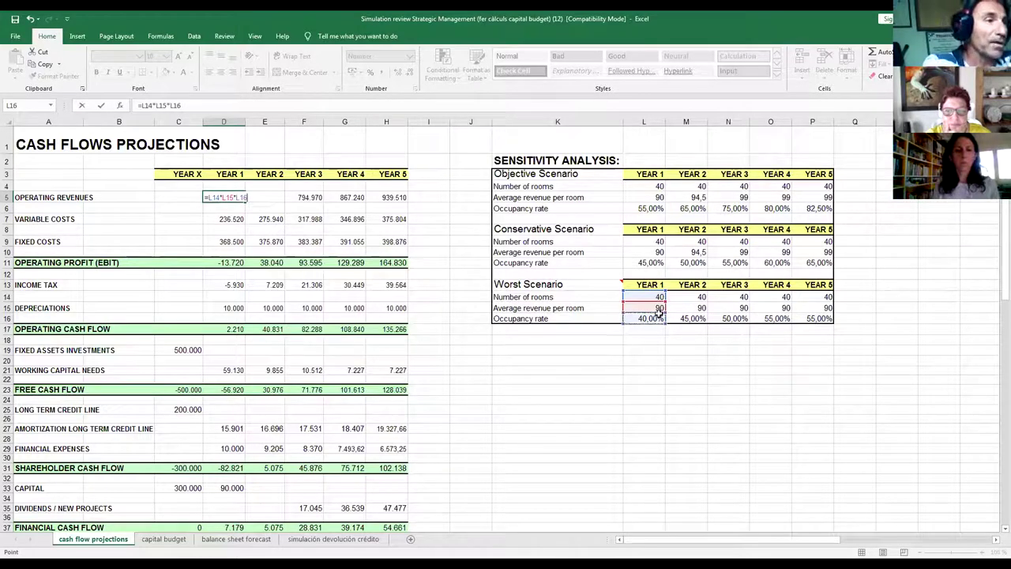
{"action": "type", "text": "5"}
{"action": "key", "text": "Return"}
Copy the Year 1 operating revenues formula across Years 2 to 5 in E5:H5.
{"action": "key", "text": "Up"}
{"action": "key", "text": "ctrl+c"}
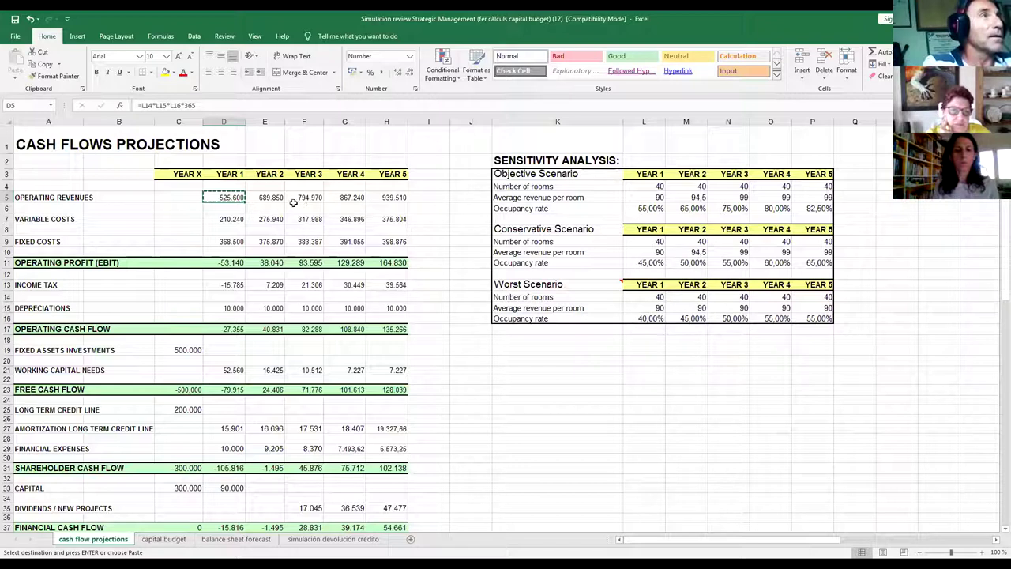
{"action": "left_click_drag", "start_coordinate": [269, 199], "coordinate": [381, 198]}
{"action": "key", "text": "ctrl+v"}
Examine operating profit (EBIT) from Year 1 through Year 3 under the Worst Scenario.
{"action": "key", "text": "Left"}
{"action": "key", "text": "Down"}
{"action": "key", "text": "Down"}
{"action": "key", "text": "Down"}
{"action": "key", "text": "Down"}
{"action": "key", "text": "Down"}
{"action": "key", "text": "Down"}
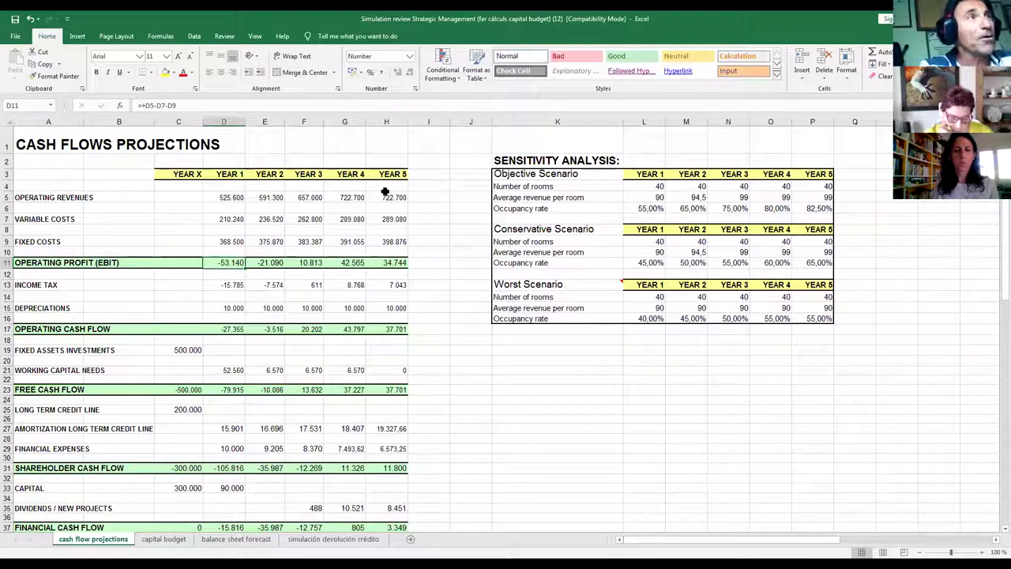
{"action": "key", "text": "Right"}
{"action": "key", "text": "Right"}
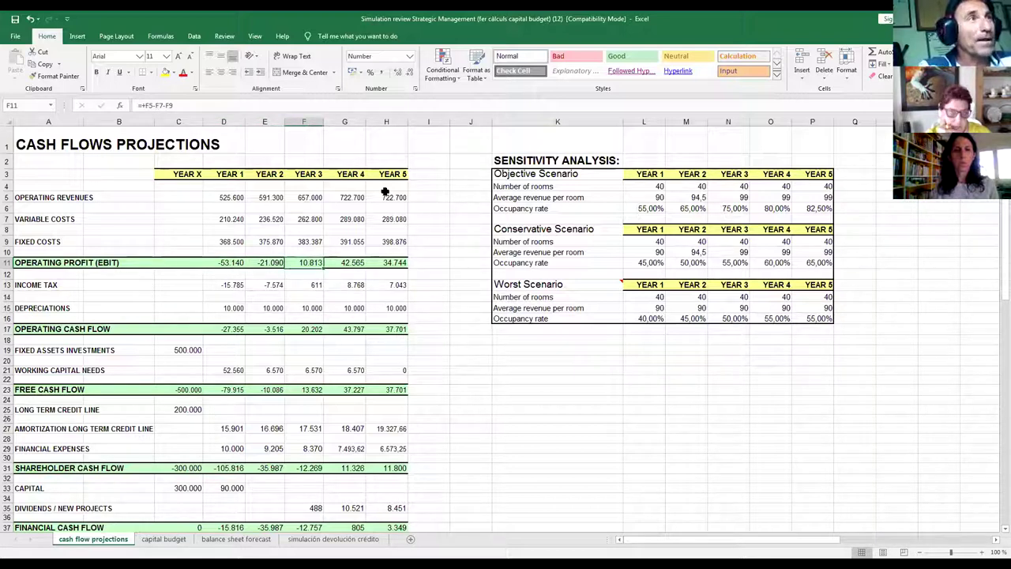
Examine the Year 3 column from operating profit down through shareholder cash flow to financial cash flow.
{"action": "key", "text": "Down"}
{"action": "key", "text": "Down"}
{"action": "key", "text": "Down"}
{"action": "key", "text": "Down"}
{"action": "key", "text": "Down"}
{"action": "key", "text": "Down"}
{"action": "key", "text": "Down"}
{"action": "key", "text": "Down"}
{"action": "key", "text": "Down"}
{"action": "key", "text": "Down"}
{"action": "key", "text": "Down"}
{"action": "key", "text": "Down"}
{"action": "key", "text": "Down"}
{"action": "key", "text": "Down"}
{"action": "key", "text": "Down"}
{"action": "key", "text": "Down"}
{"action": "key", "text": "Down"}
{"action": "key", "text": "Down"}
{"action": "key", "text": "Down"}
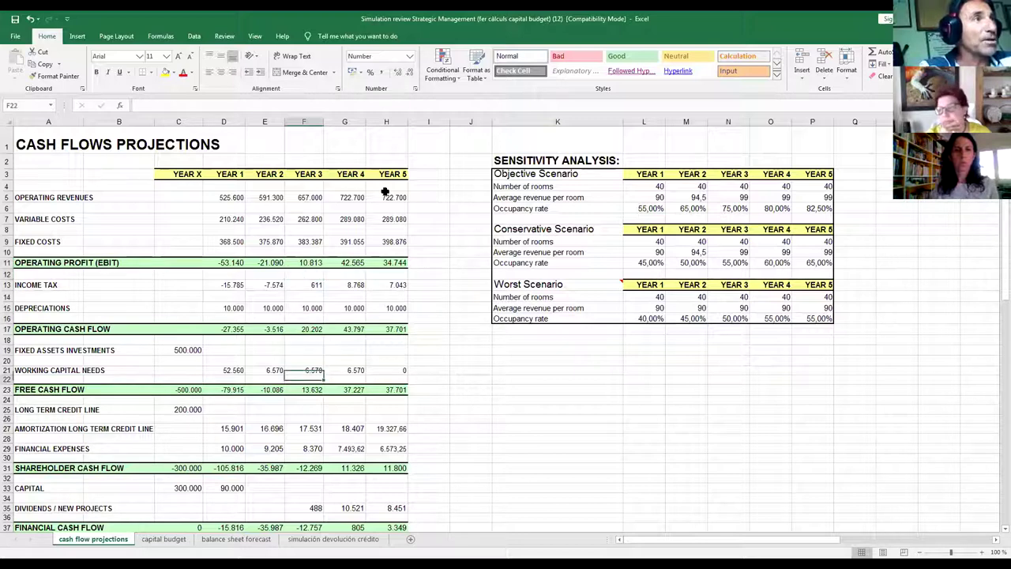
{"action": "key", "text": "Down"}
{"action": "key", "text": "Down"}
{"action": "key", "text": "Down"}
{"action": "key", "text": "Down"}
{"action": "key", "text": "Down"}
{"action": "key", "text": "Down"}
{"action": "key", "text": "Down"}
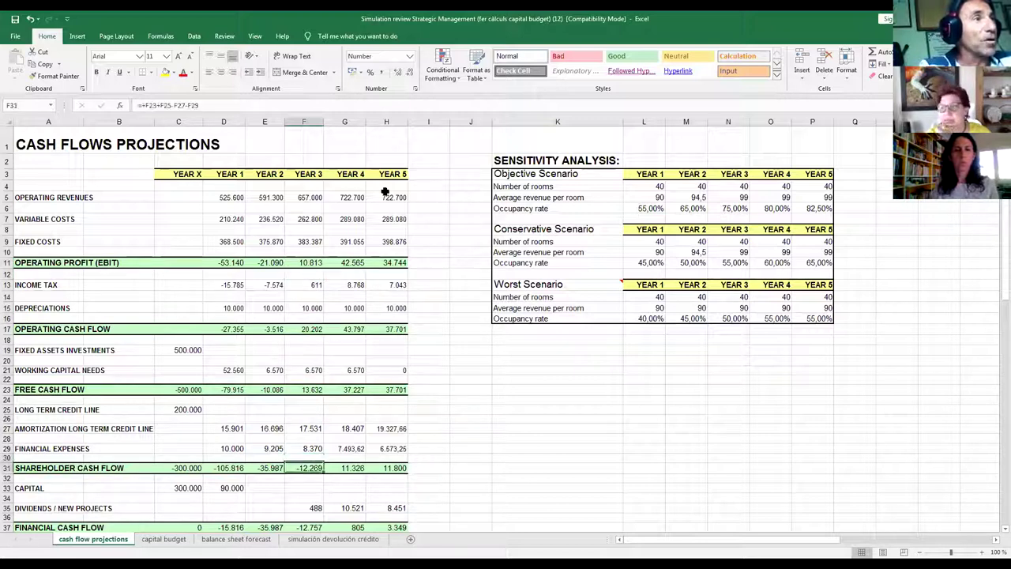
{"action": "key", "text": "Down"}
{"action": "key", "text": "Down"}
{"action": "key", "text": "Down"}
Set the Year 1 capital contribution in D33 to 110000.
{"action": "key", "text": "Up"}
{"action": "key", "text": "Up"}
{"action": "key", "text": "Up"}
{"action": "key", "text": "Up"}
{"action": "key", "text": "Up"}
{"action": "key", "text": "Up"}
{"action": "key", "text": "Up"}
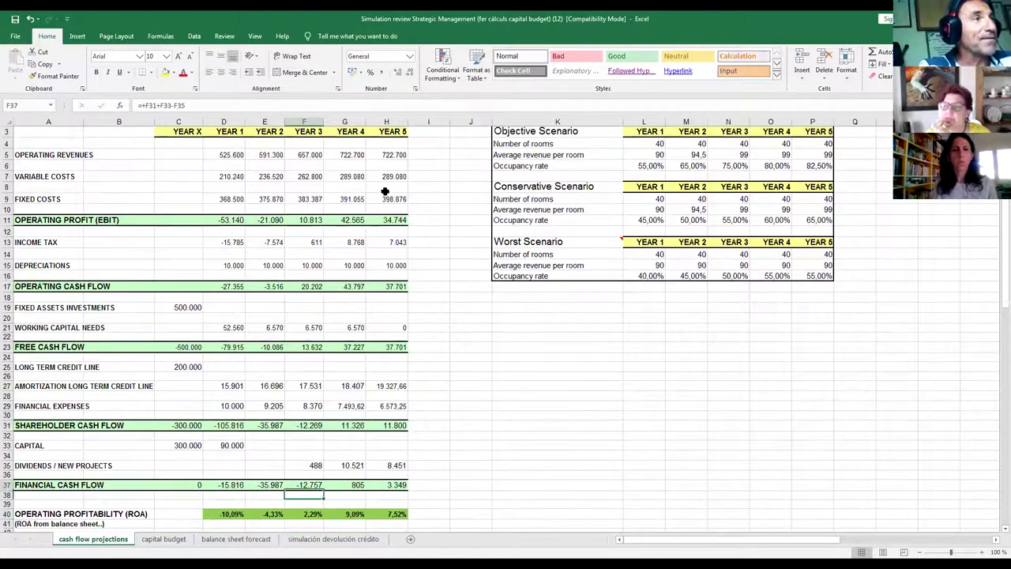
{"action": "key", "text": "Left"}
{"action": "key", "text": "Left"}
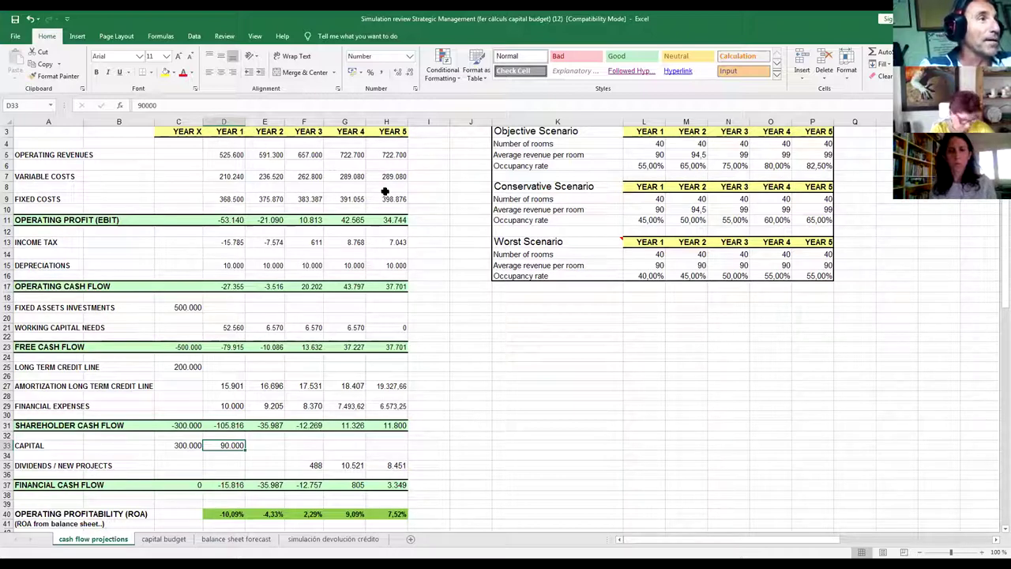
{"action": "type", "text": "11000"}
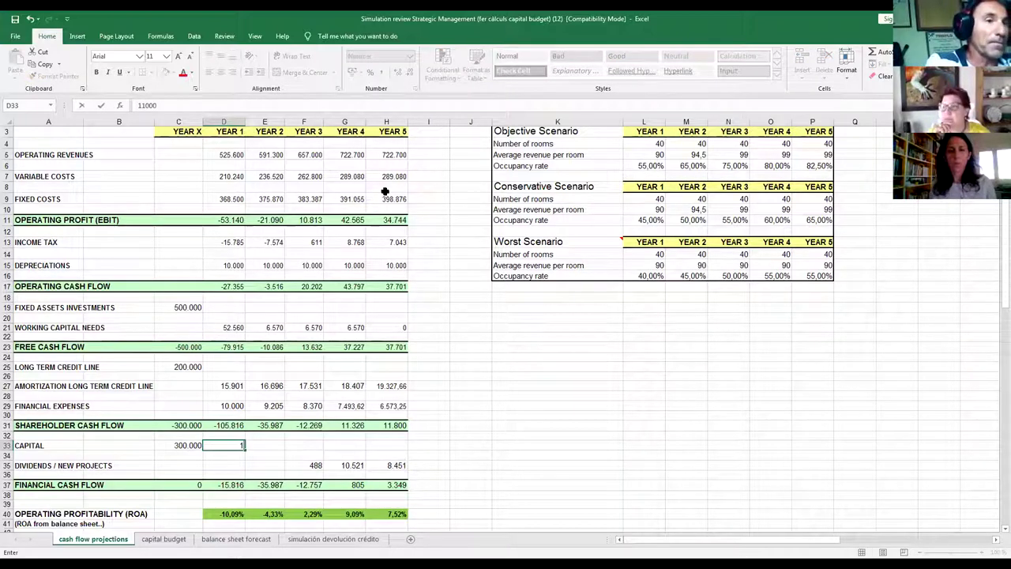
{"action": "key", "text": "Return"}
{"action": "key", "text": "Up"}
{"action": "type", "text": "11000"}
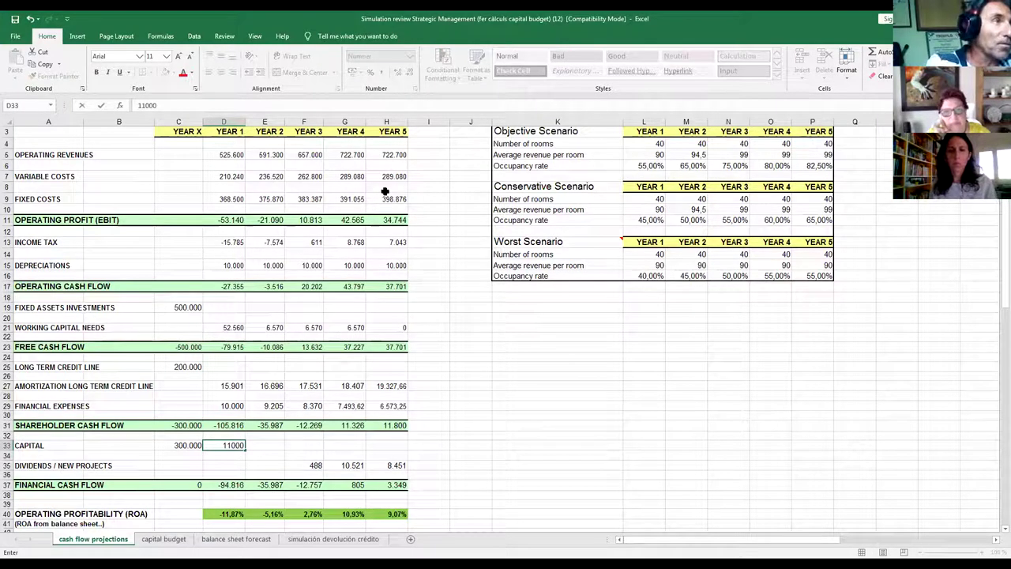
{"action": "type", "text": "0"}
{"action": "key", "text": "Return"}
{"action": "key", "text": "Up"}
Set the Year 2 capital contribution in E33 to 40000.
{"action": "key", "text": "Right"}
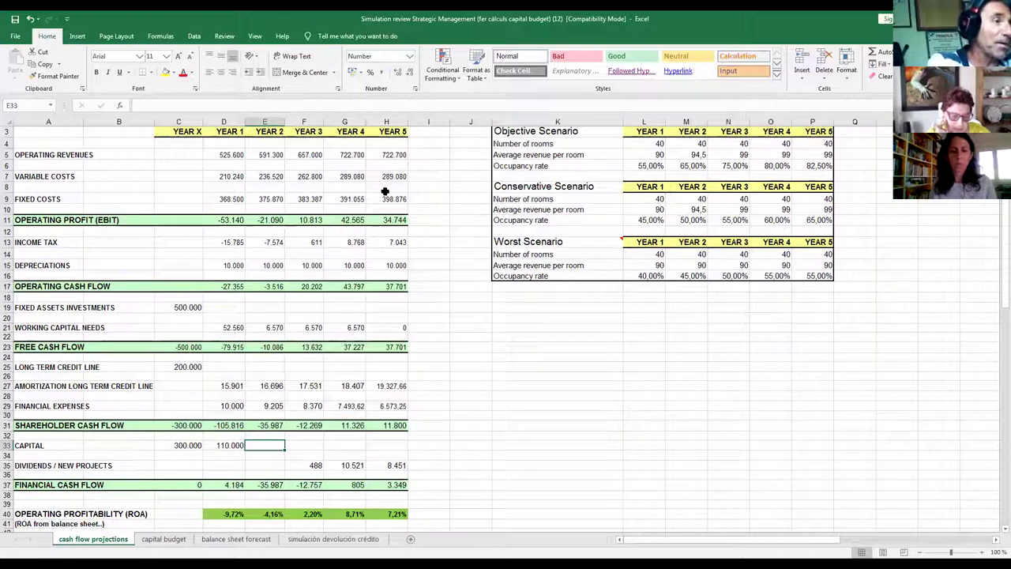
{"action": "type", "text": "40000"}
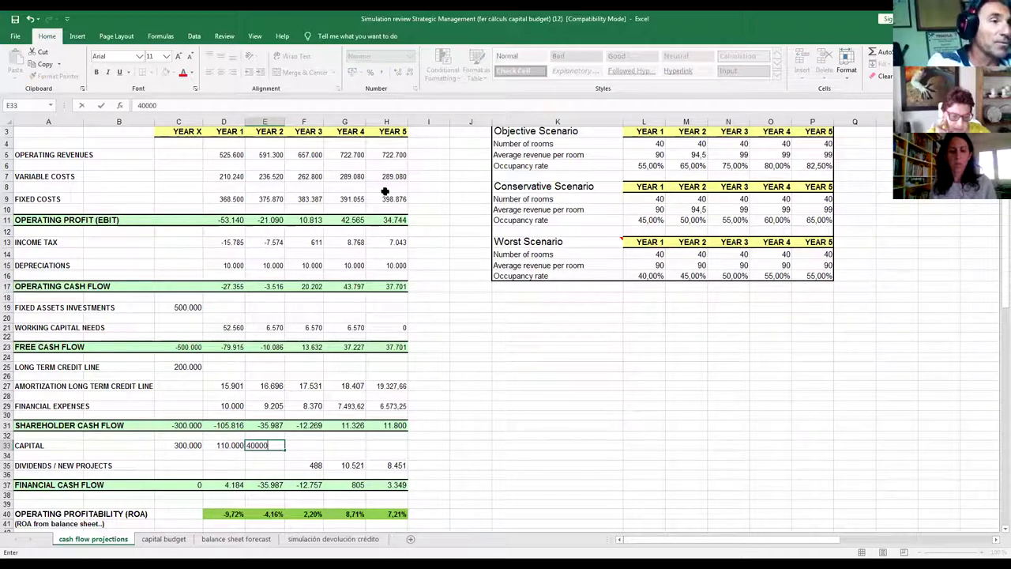
{"action": "key", "text": "Return"}
{"action": "key", "text": "Up"}
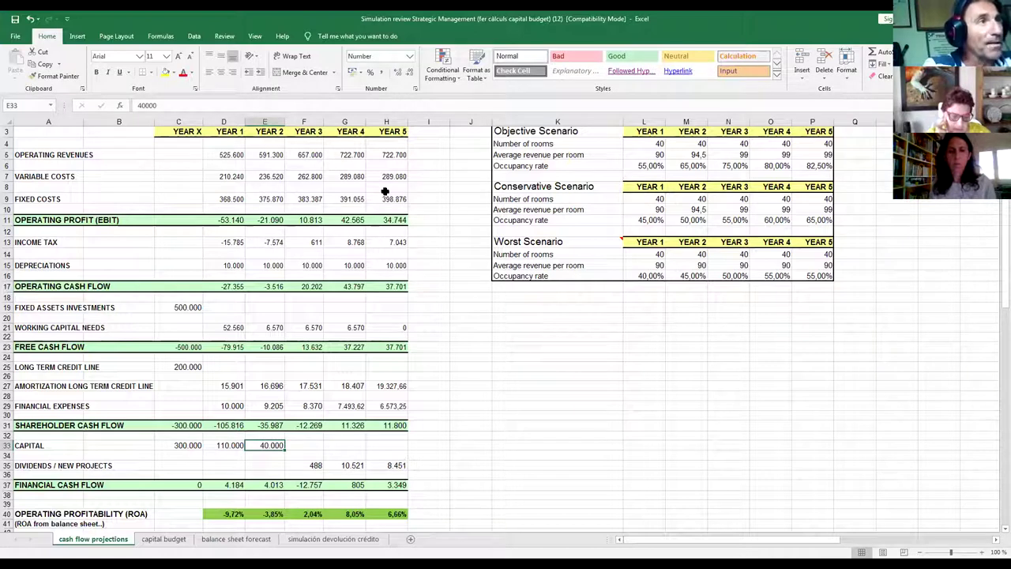
Set the Year 3 capital contribution in F33 to 15000 and check the Year 2 and Year 1 contributions.
{"action": "key", "text": "Right"}
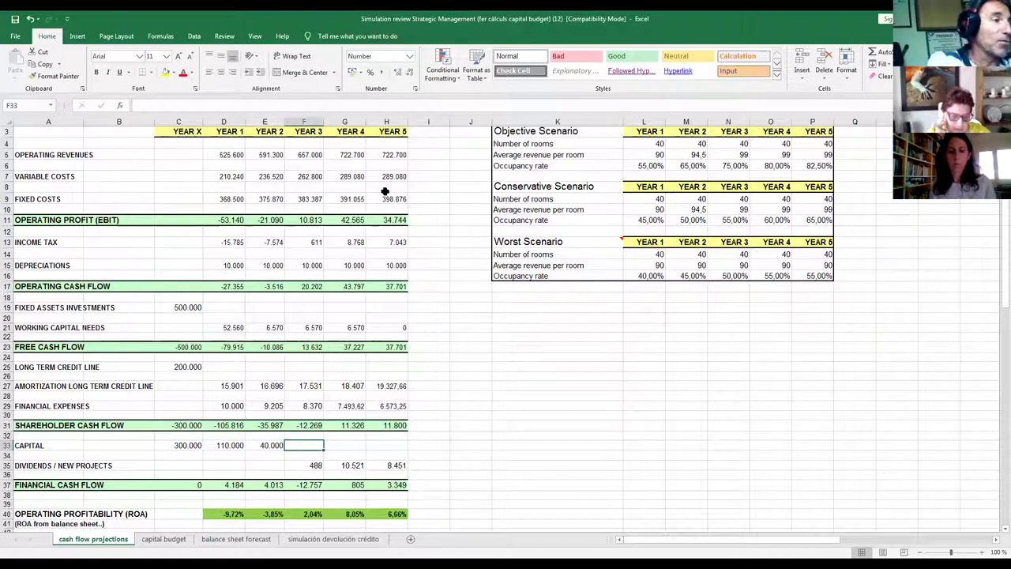
{"action": "type", "text": "15000"}
{"action": "key", "text": "Return"}
{"action": "key", "text": "Up"}
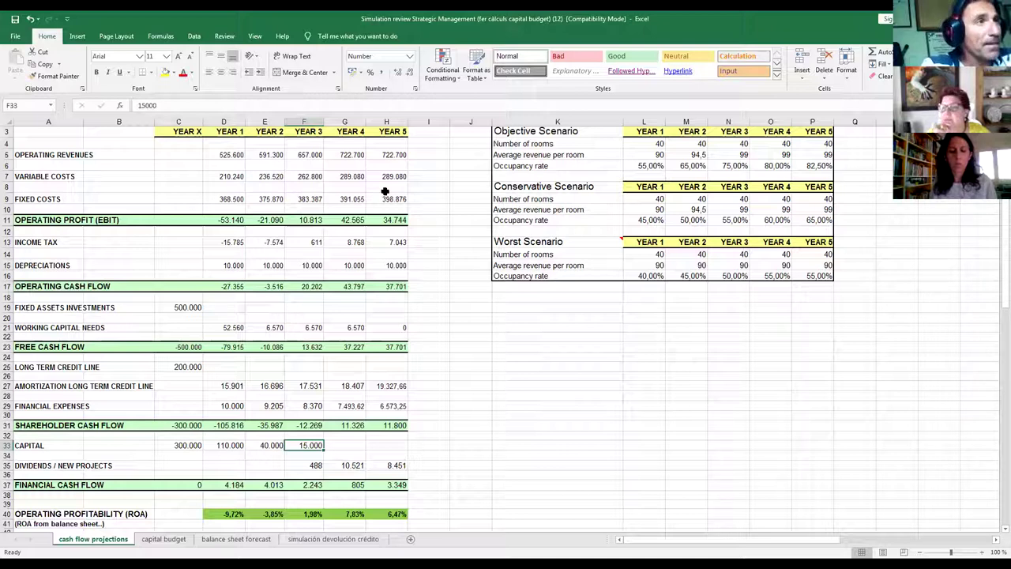
{"action": "left_click_drag", "start_coordinate": [271, 445], "coordinate": [230, 445]}
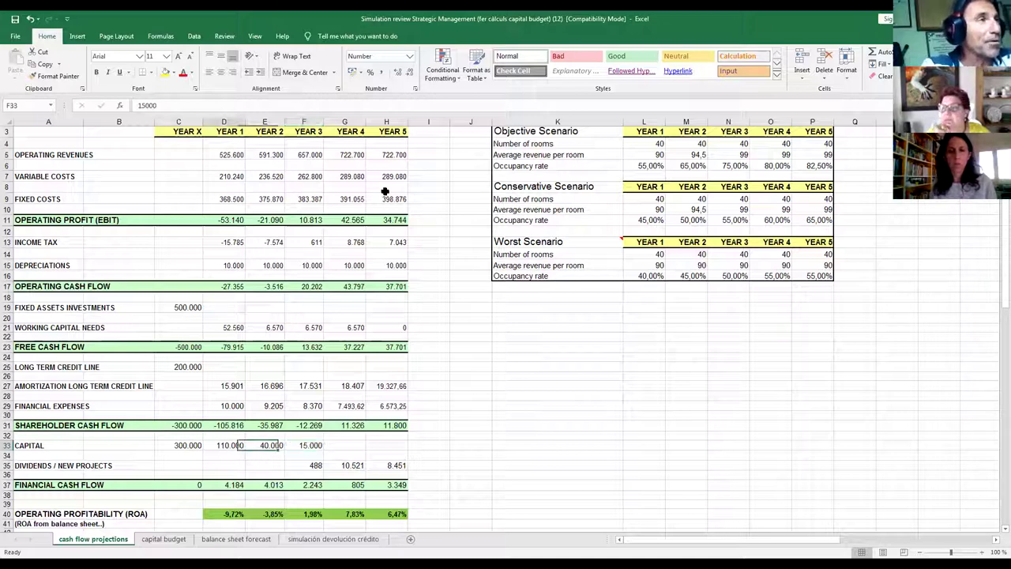
{"action": "left_click", "coordinate": [230, 444]}
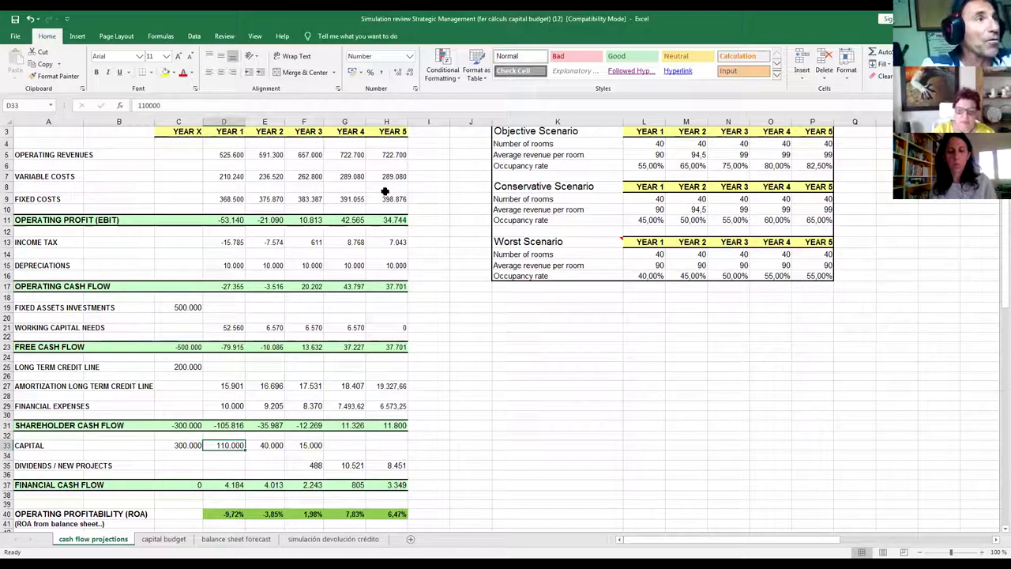
{"action": "key", "text": "Down"}
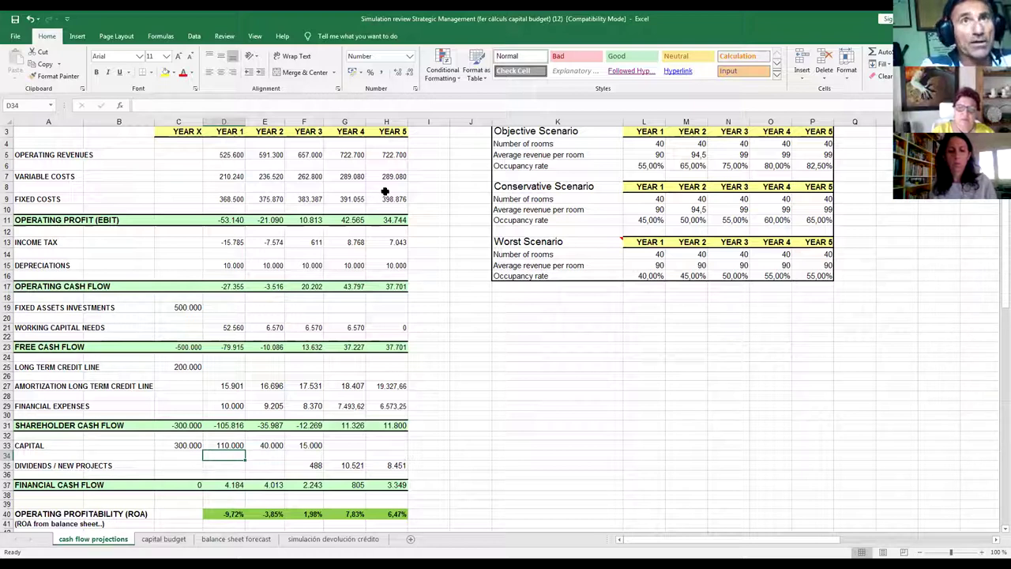
Review the cash flow projections down to the operating and shareholder profitability rows.
{"action": "key", "text": "Down"}
{"action": "key", "text": "Down"}
{"action": "key", "text": "Down"}
{"action": "key", "text": "Down"}
{"action": "key", "text": "Down"}
{"action": "key", "text": "Down"}
{"action": "key", "text": "Down"}
{"action": "key", "text": "Down"}
{"action": "key", "text": "Down"}
{"action": "key", "text": "Down"}
{"action": "key", "text": "Down"}
{"action": "key", "text": "Down"}
{"action": "key", "text": "Down"}
{"action": "key", "text": "Down"}
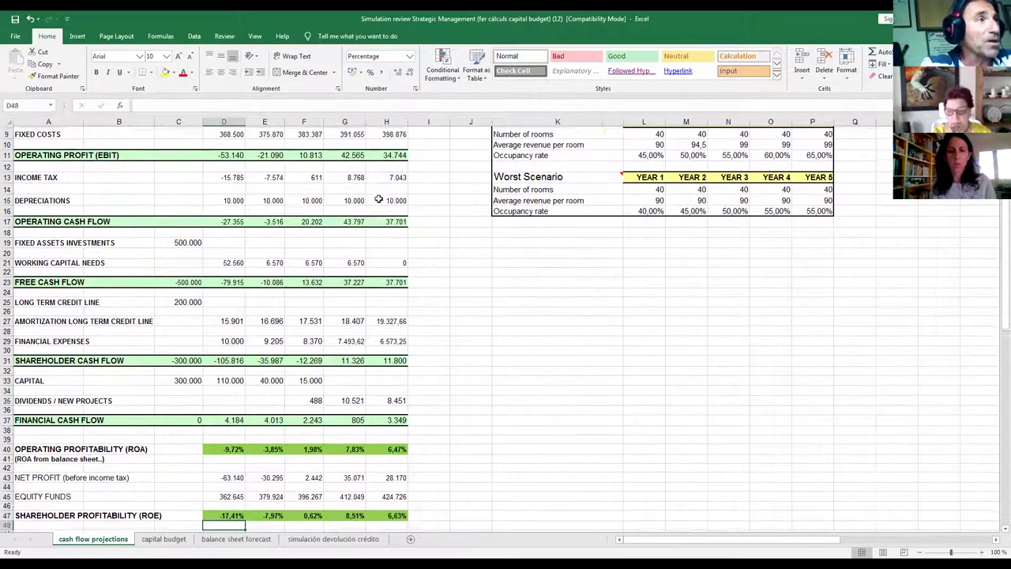
{"action": "key", "text": "Down"}
Examine the operating profitability (ROA) in row 40 year by year, from Year 1 to Year 4.
{"action": "key", "text": "Up"}
{"action": "key", "text": "Up"}
{"action": "key", "text": "Up"}
{"action": "key", "text": "Up"}
{"action": "key", "text": "Up"}
{"action": "key", "text": "Up"}
{"action": "key", "text": "Up"}
{"action": "key", "text": "Up"}
{"action": "key", "text": "Up"}
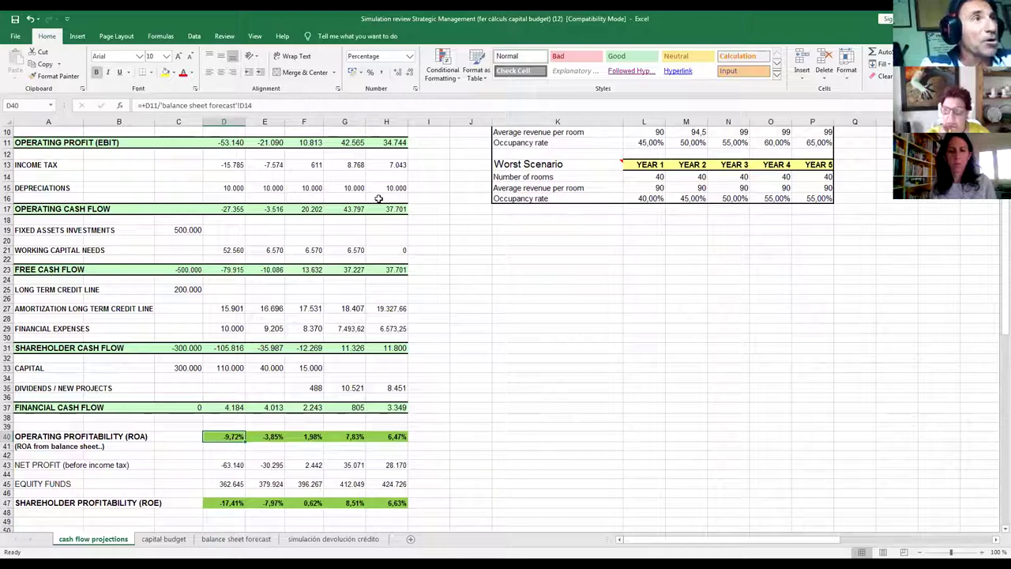
{"action": "key", "text": "Right"}
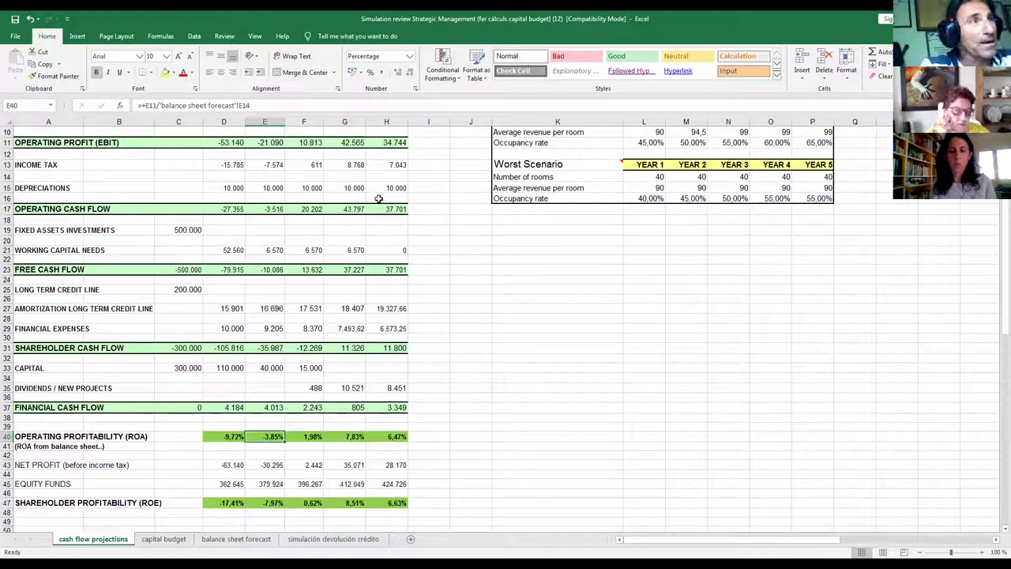
{"action": "key", "text": "Right"}
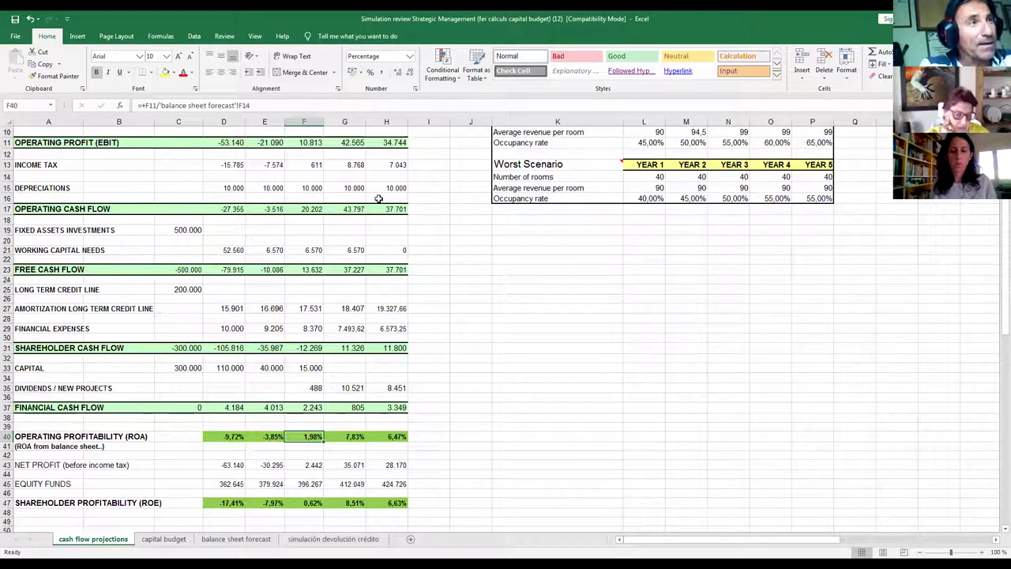
{"action": "key", "text": "Right"}
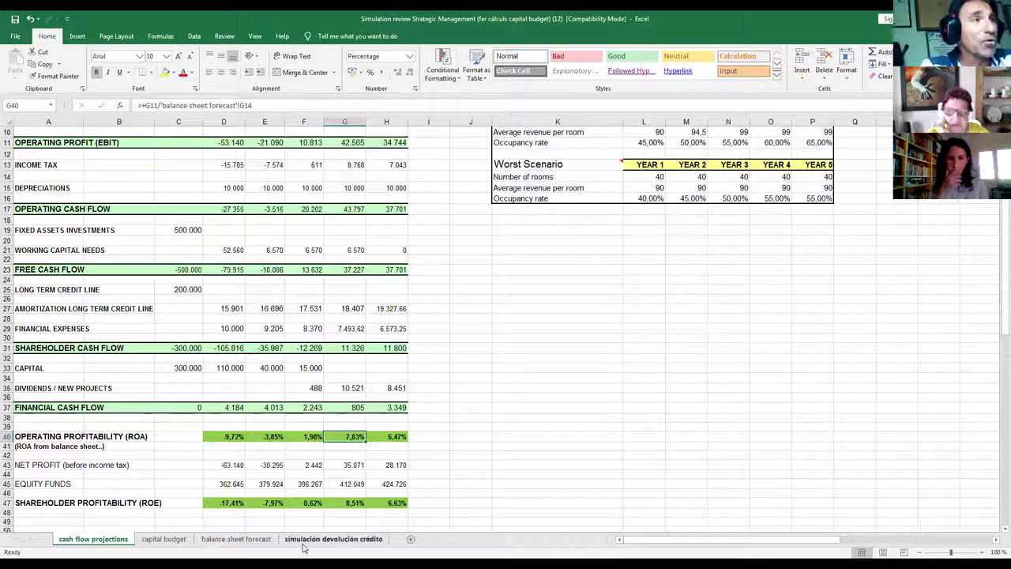
Open the balance sheet forecast sheet and review the Equity Funds row together with its Year X percentage in J20.
{"action": "left_click", "coordinate": [264, 539]}
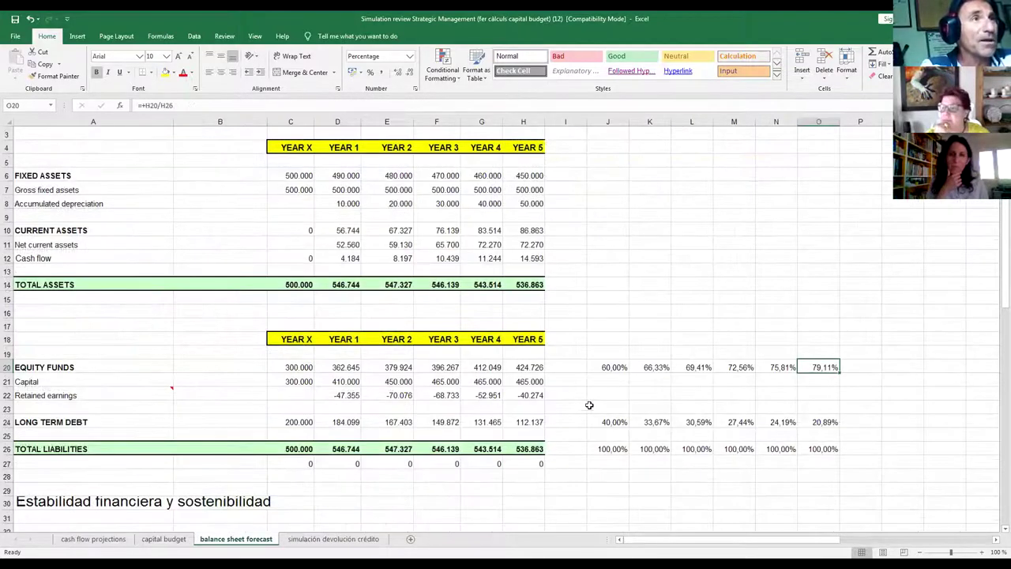
{"action": "left_click", "coordinate": [612, 370]}
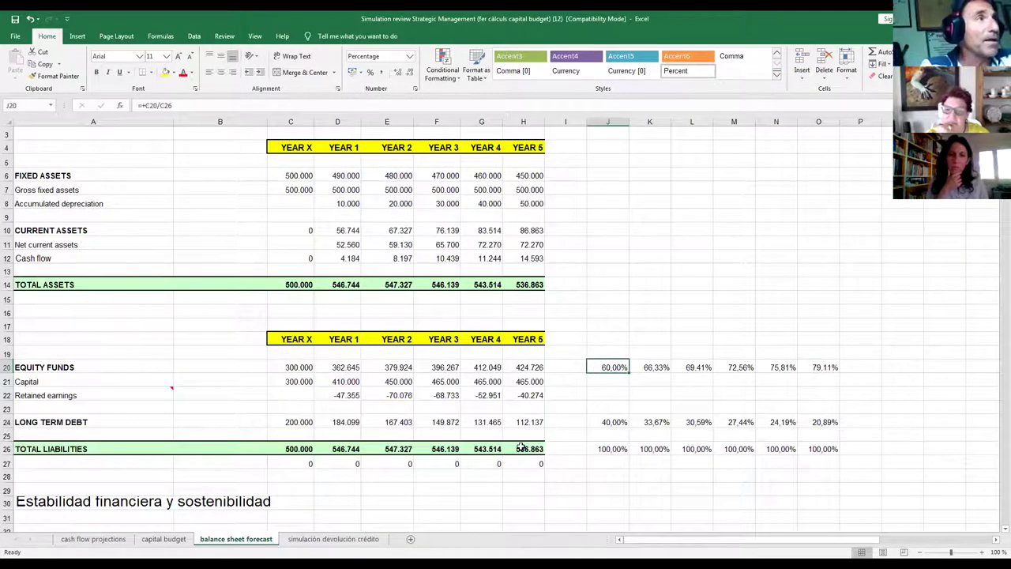
{"action": "key", "text": "Left"}
{"action": "key", "text": "Left"}
{"action": "key", "text": "Left"}
{"action": "key", "text": "Left"}
{"action": "key", "text": "Left"}
{"action": "key", "text": "Left"}
{"action": "key", "text": "Left"}
{"action": "key", "text": "Left"}
{"action": "key", "text": "Left"}
{"action": "key", "text": "Right"}
{"action": "key", "text": "Right"}
{"action": "key", "text": "Right"}
{"action": "key", "text": "Right"}
{"action": "key", "text": "Right"}
{"action": "key", "text": "Right"}
{"action": "key", "text": "Right"}
{"action": "key", "text": "Right"}
{"action": "key", "text": "Right"}
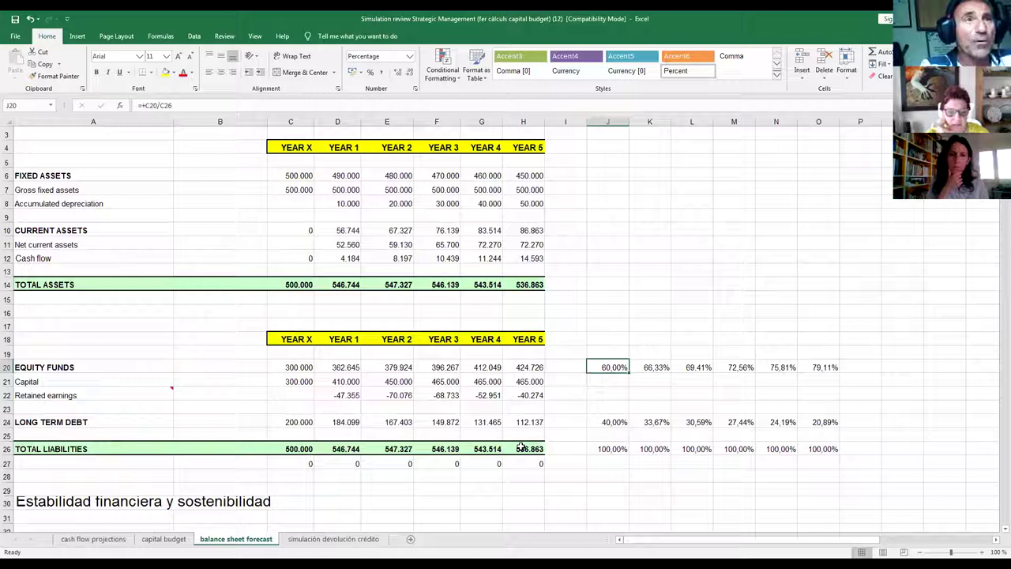
Examine how the equity funds percentage in row 20 evolves from Year 1 to Year 5.
{"action": "key", "text": "Right"}
{"action": "key", "text": "Right"}
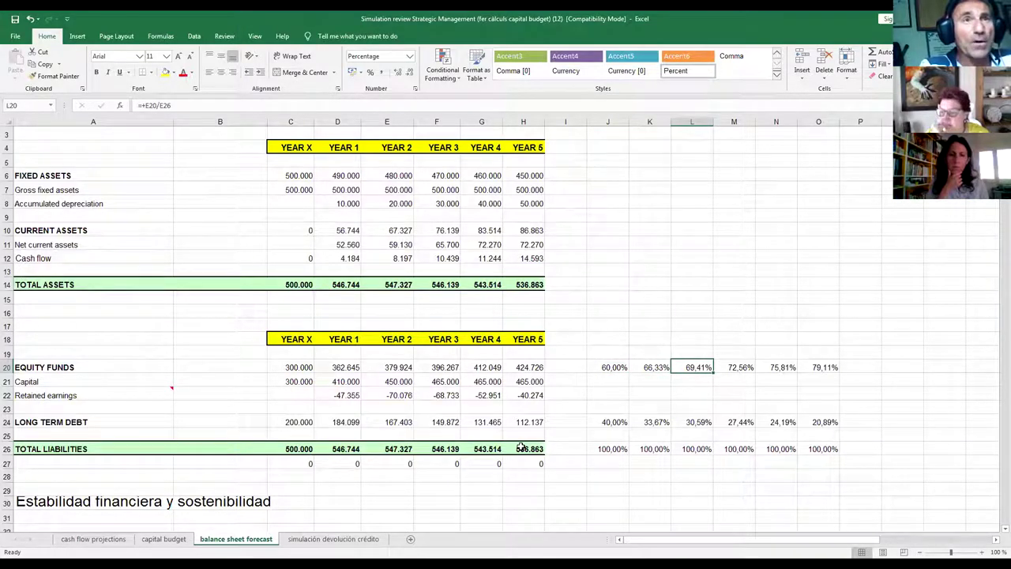
{"action": "key", "text": "Right"}
{"action": "key", "text": "Right"}
{"action": "key", "text": "Right"}
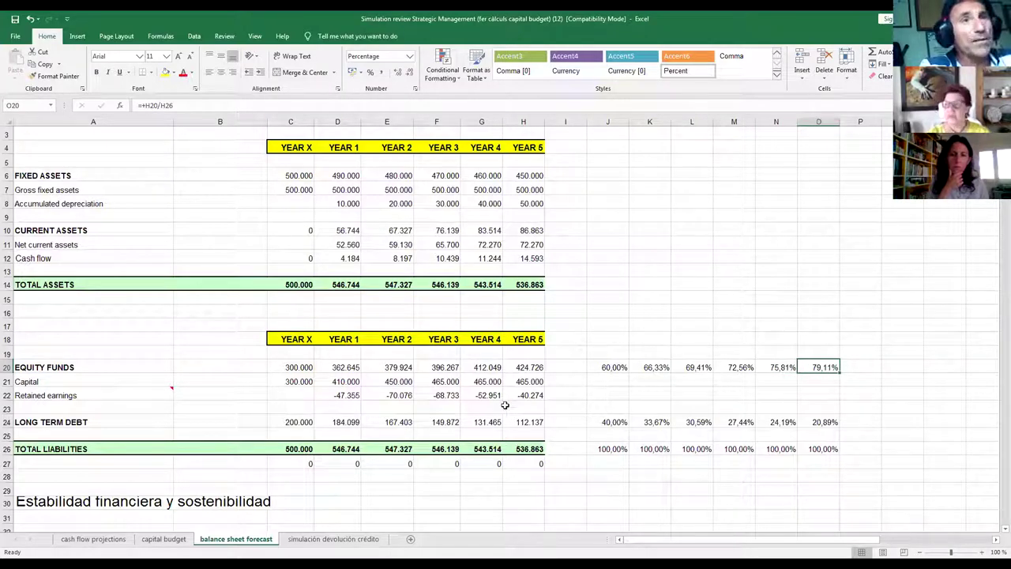
{"action": "left_click", "coordinate": [404, 409]}
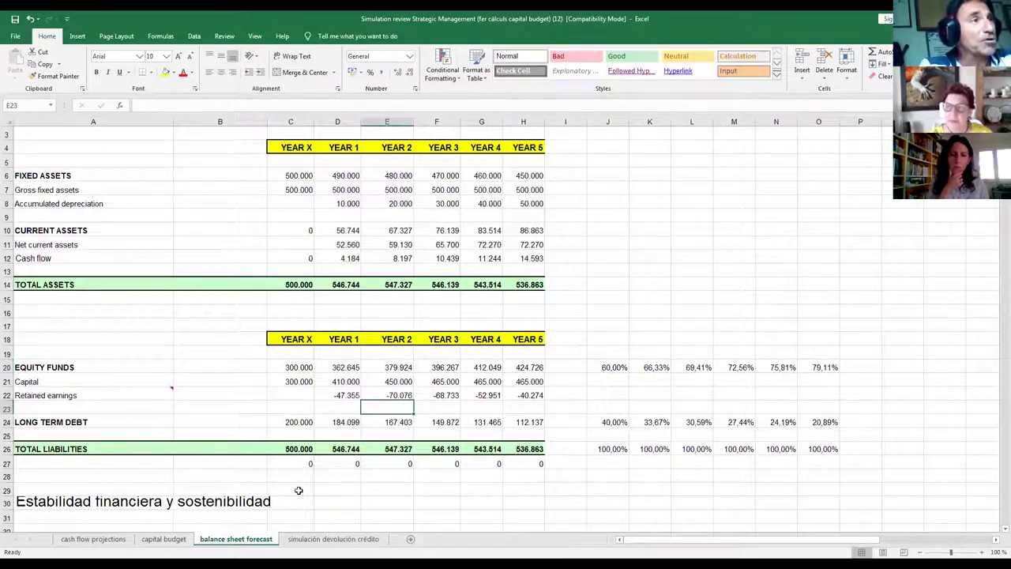
Return to the cash flow projections sheet and go back up to the title in A1 to view the sensitivity scenarios.
{"action": "left_click", "coordinate": [146, 482]}
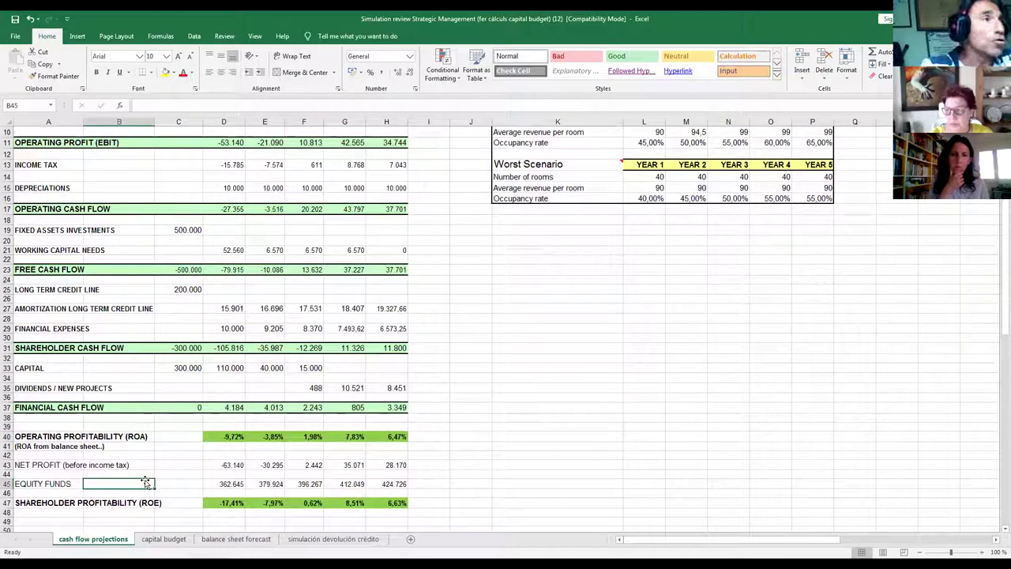
{"action": "key", "text": "Left"}
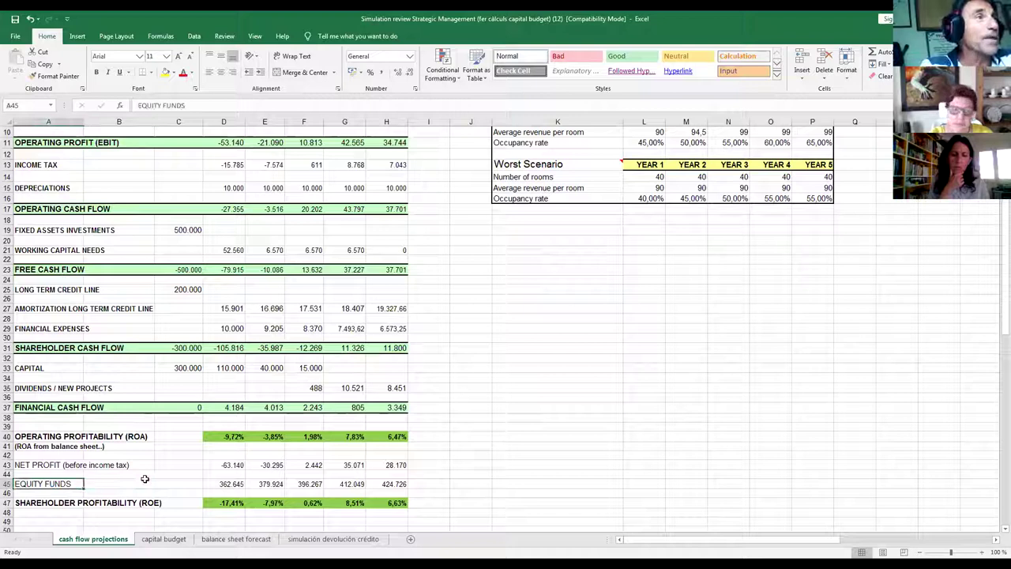
{"action": "key", "text": "Up"}
{"action": "key", "text": "Up"}
{"action": "key", "text": "Up"}
{"action": "key", "text": "Up"}
{"action": "key", "text": "Up"}
{"action": "key", "text": "Up"}
{"action": "key", "text": "Up"}
{"action": "key", "text": "Up"}
{"action": "key", "text": "Up"}
{"action": "key", "text": "Up"}
{"action": "key", "text": "Up"}
{"action": "key", "text": "Up"}
{"action": "key", "text": "Up"}
{"action": "key", "text": "Up"}
{"action": "key", "text": "Up"}
{"action": "key", "text": "Up"}
{"action": "key", "text": "Up"}
{"action": "key", "text": "Up"}
{"action": "key", "text": "Up"}
{"action": "key", "text": "Up"}
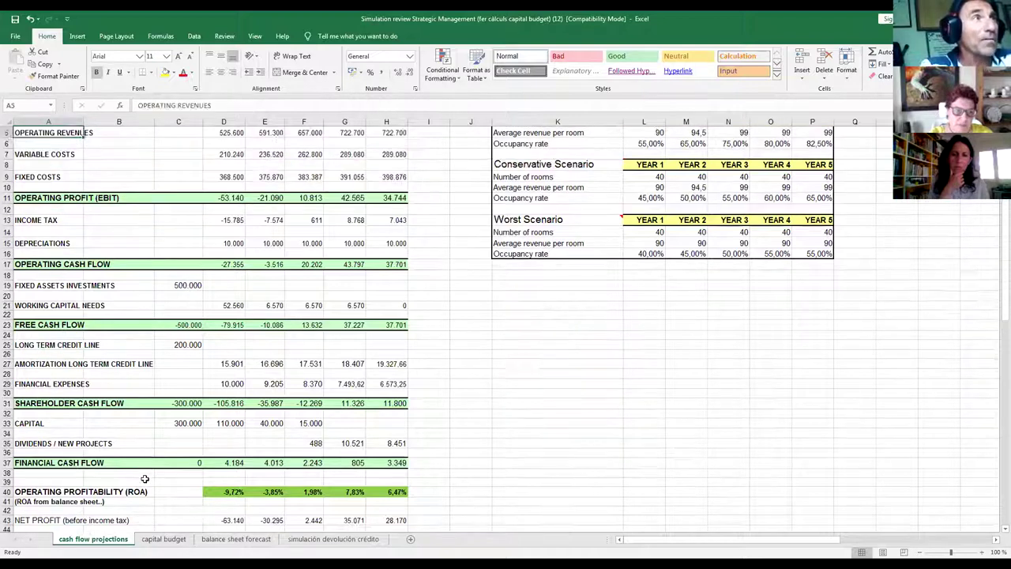
{"action": "key", "text": "Up"}
{"action": "key", "text": "Up"}
{"action": "key", "text": "Up"}
{"action": "key", "text": "Up"}
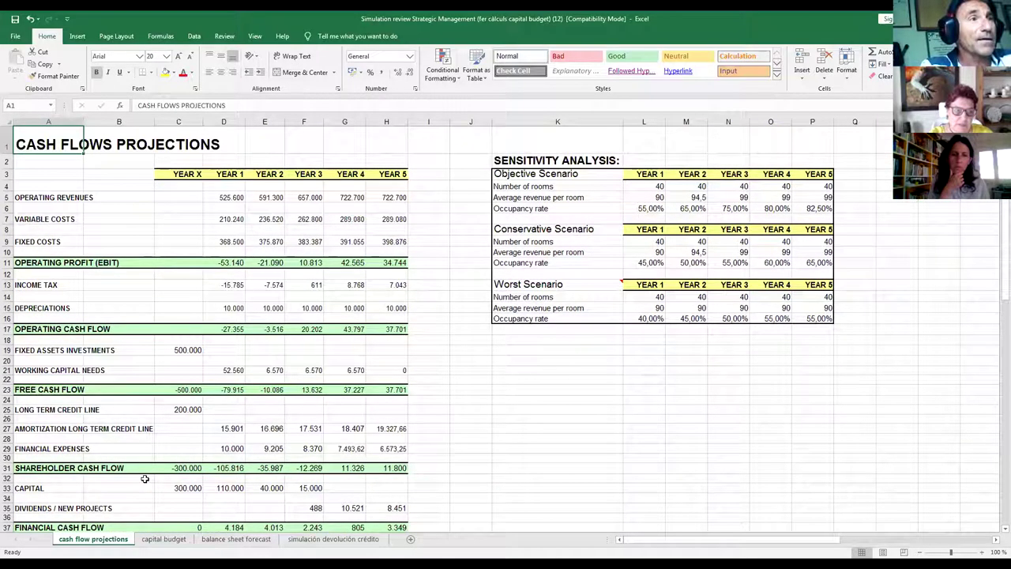